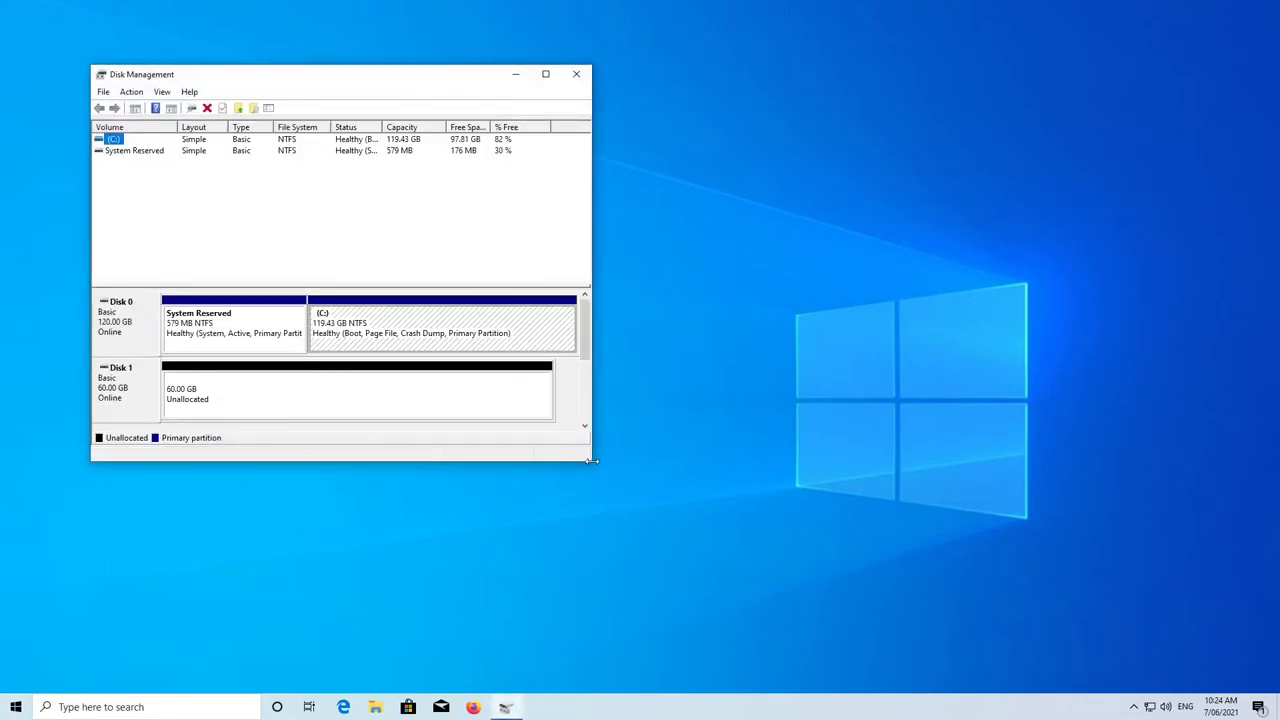
Enlarge the Disk Management window and examine the partitions on Disk 0 and the unallocated space on Disk 1
{"action": "left_click_drag", "start_coordinate": [592, 461], "coordinate": [983, 575]}
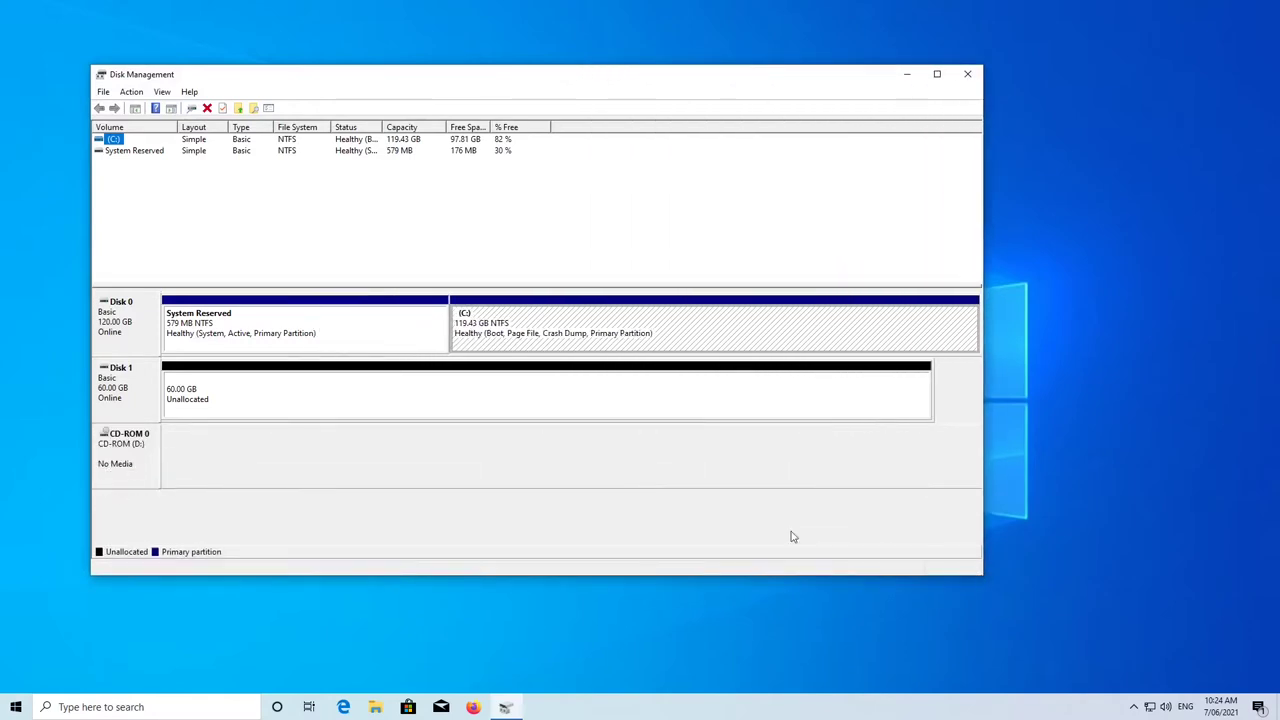
{"action": "left_click", "coordinate": [128, 321]}
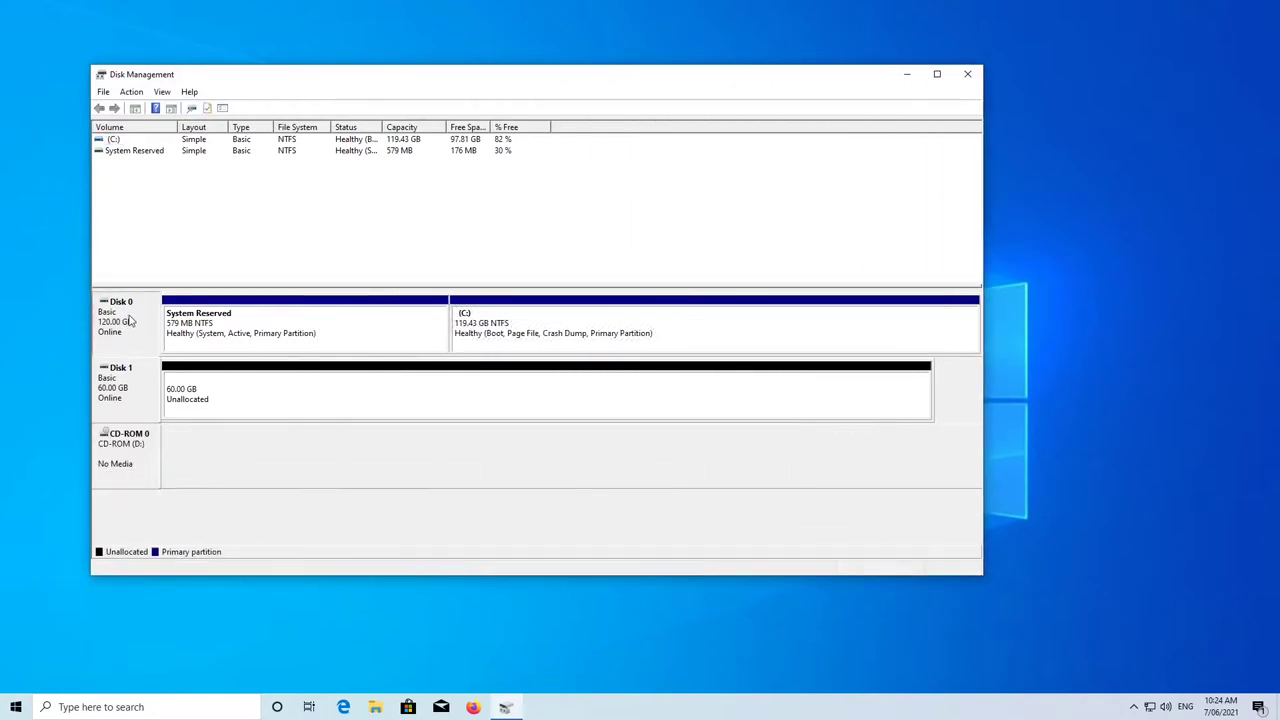
{"action": "left_click", "coordinate": [587, 331]}
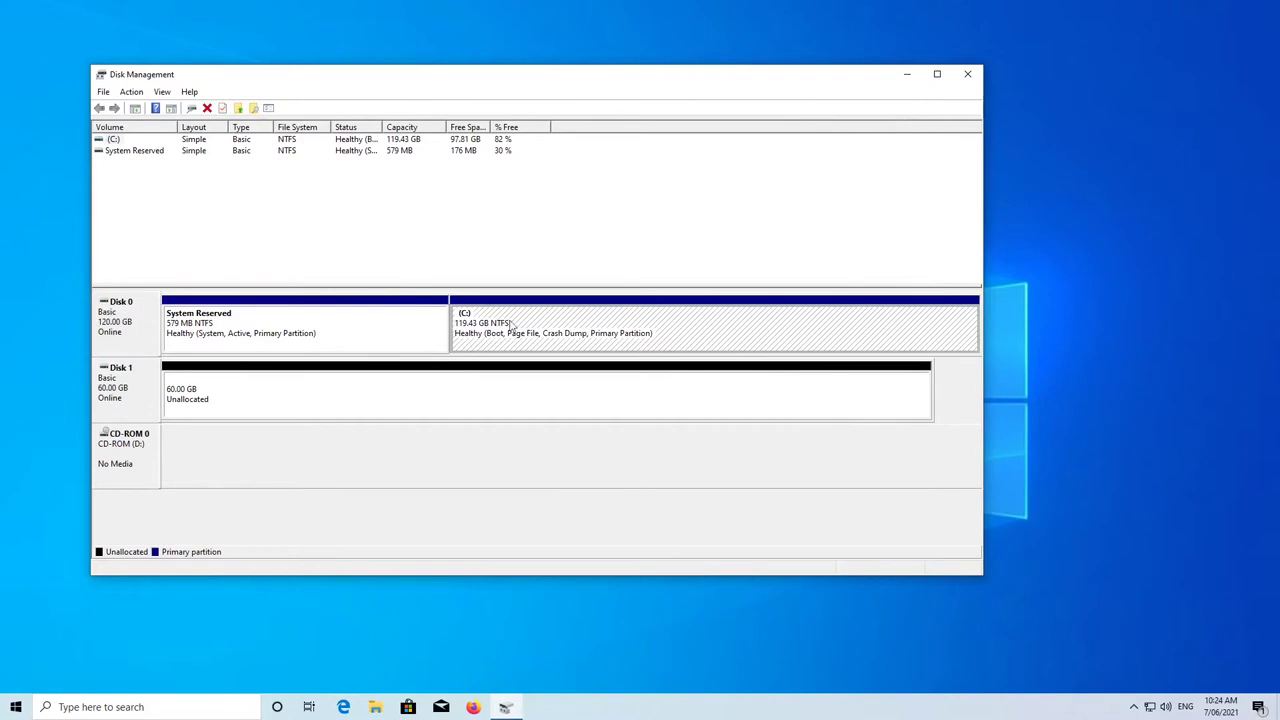
{"action": "left_click", "coordinate": [227, 394]}
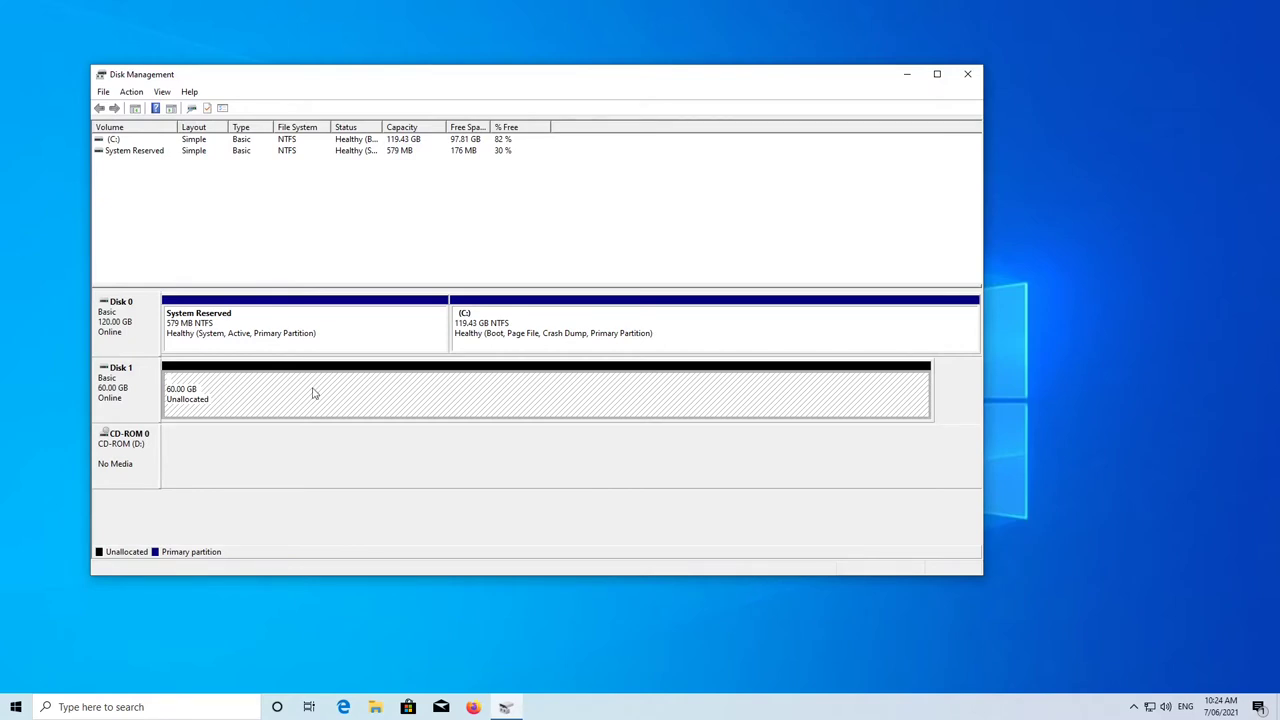
{"action": "left_click", "coordinate": [143, 390]}
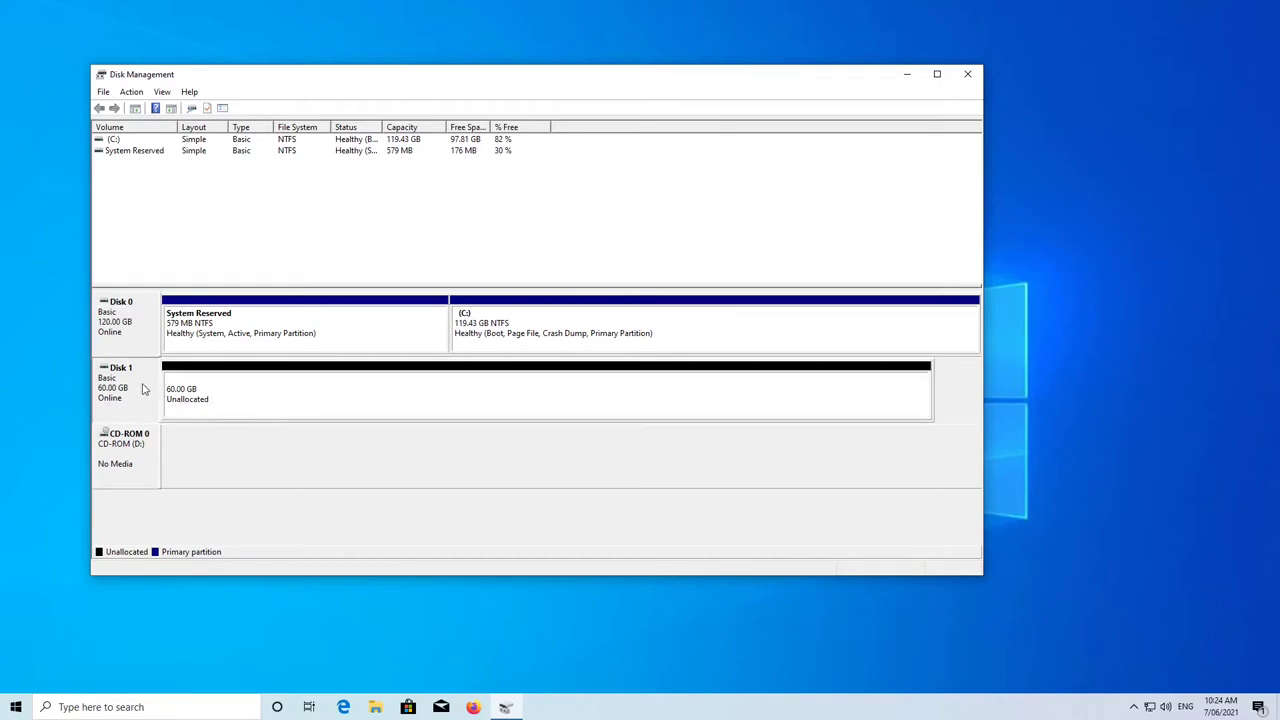
{"action": "left_click", "coordinate": [237, 394]}
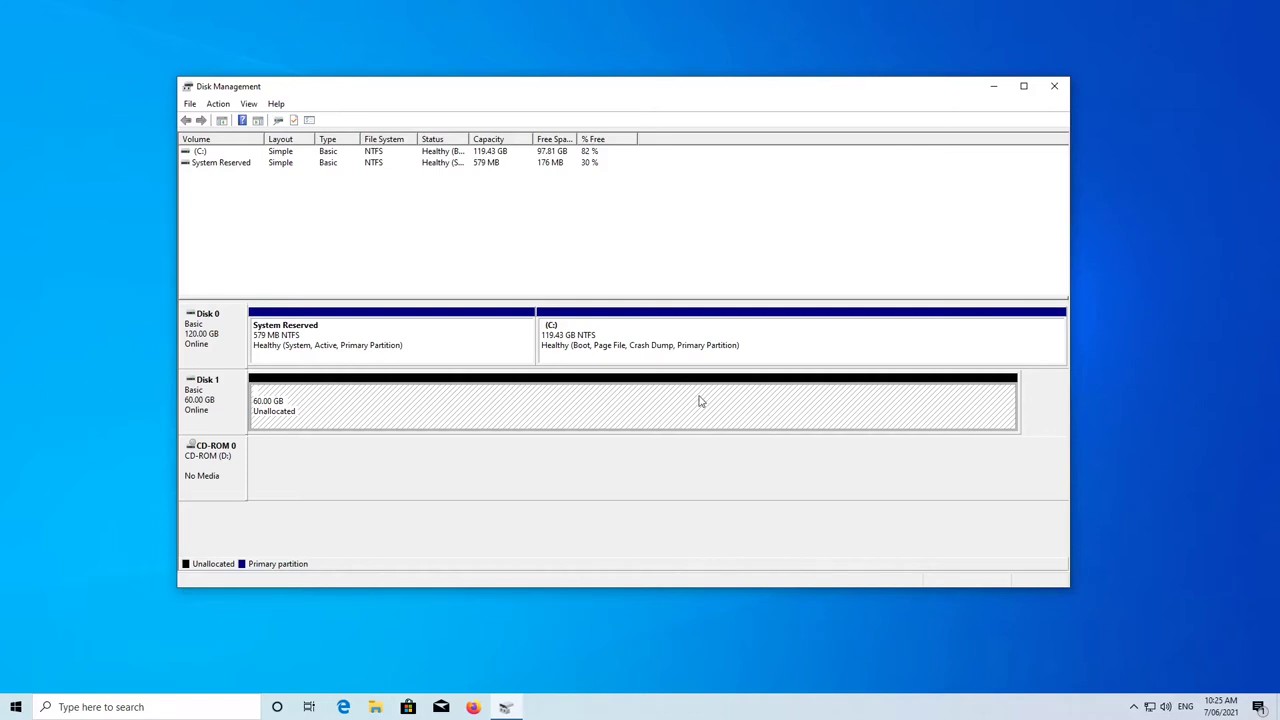
Close Disk Management and shut down Windows
{"action": "left_click", "coordinate": [1053, 87]}
{"action": "left_click", "coordinate": [16, 707]}
{"action": "left_click", "coordinate": [16, 677]}
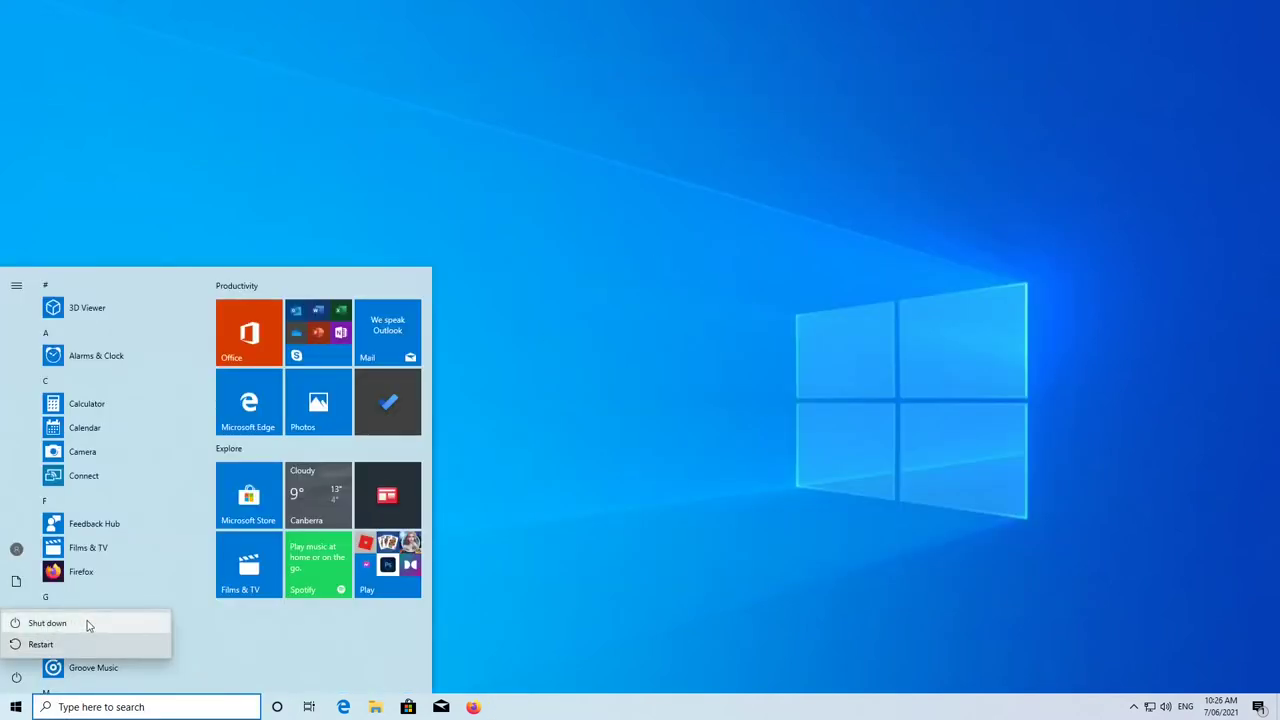
{"action": "left_click", "coordinate": [47, 623]}
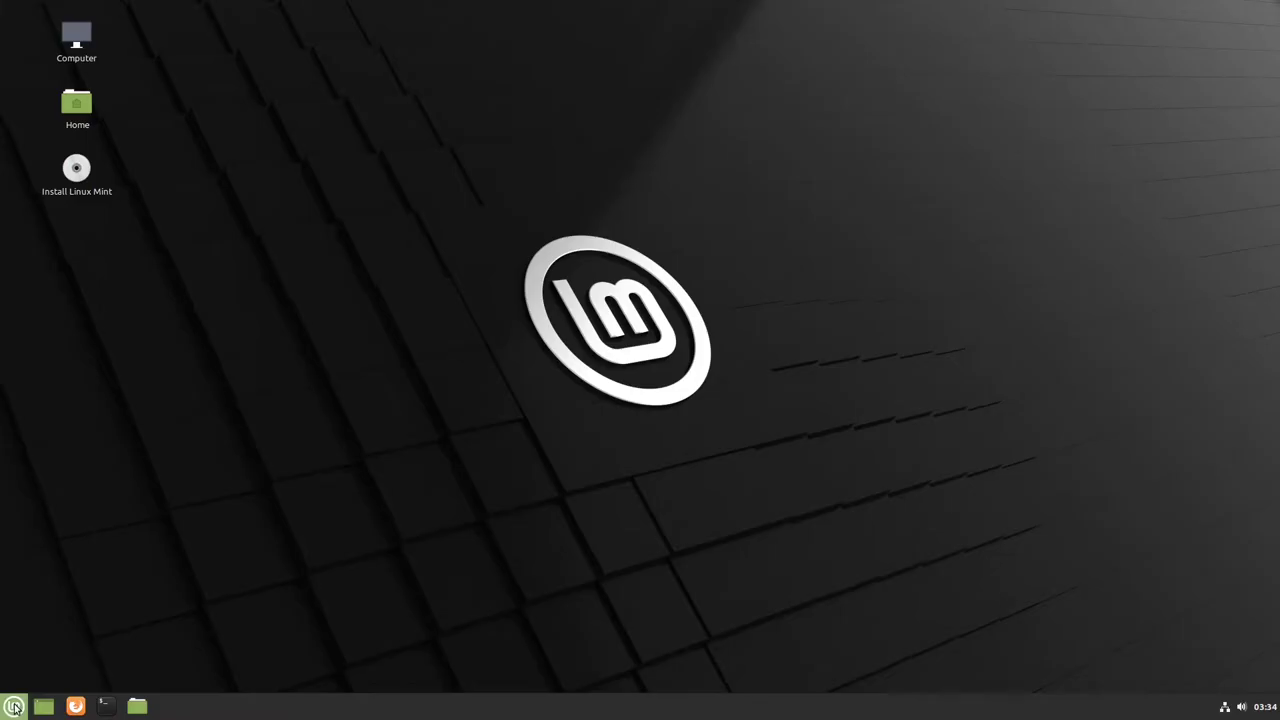
Find and open the Disks utility in the Linux Mint live session
{"action": "left_click", "coordinate": [14, 708]}
{"action": "type", "text": "disks"}
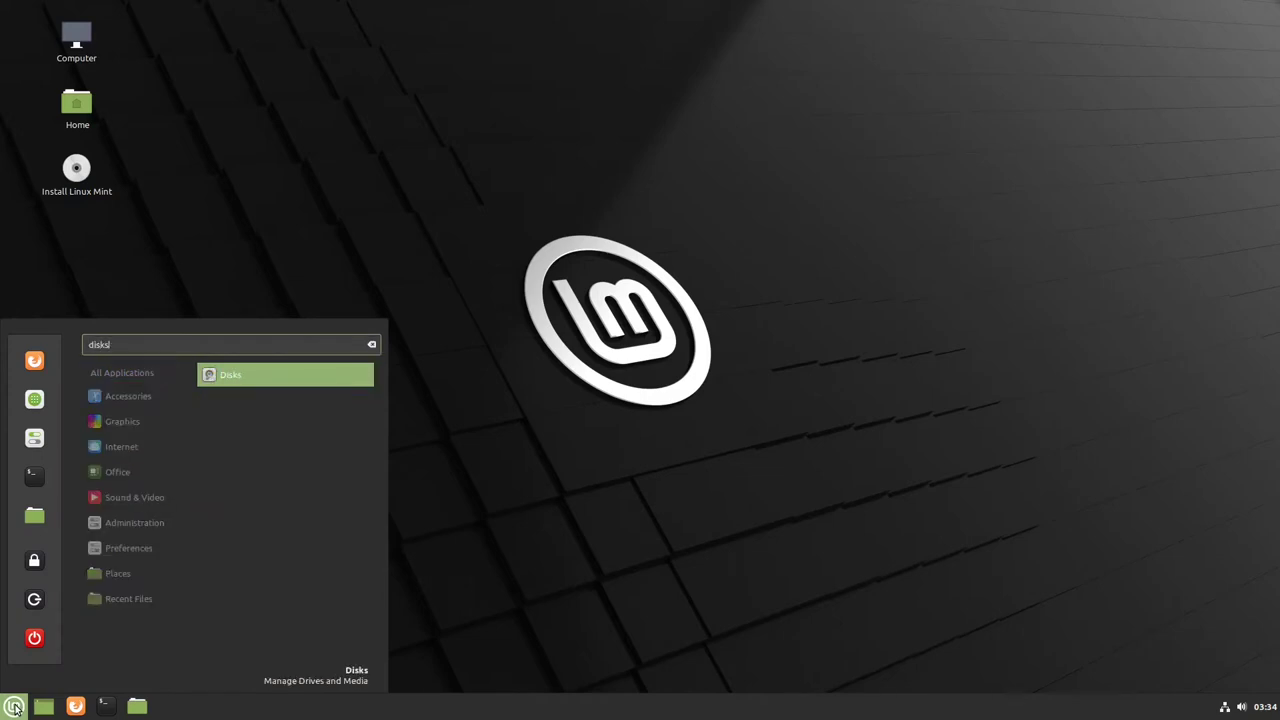
{"action": "key", "text": "Return"}
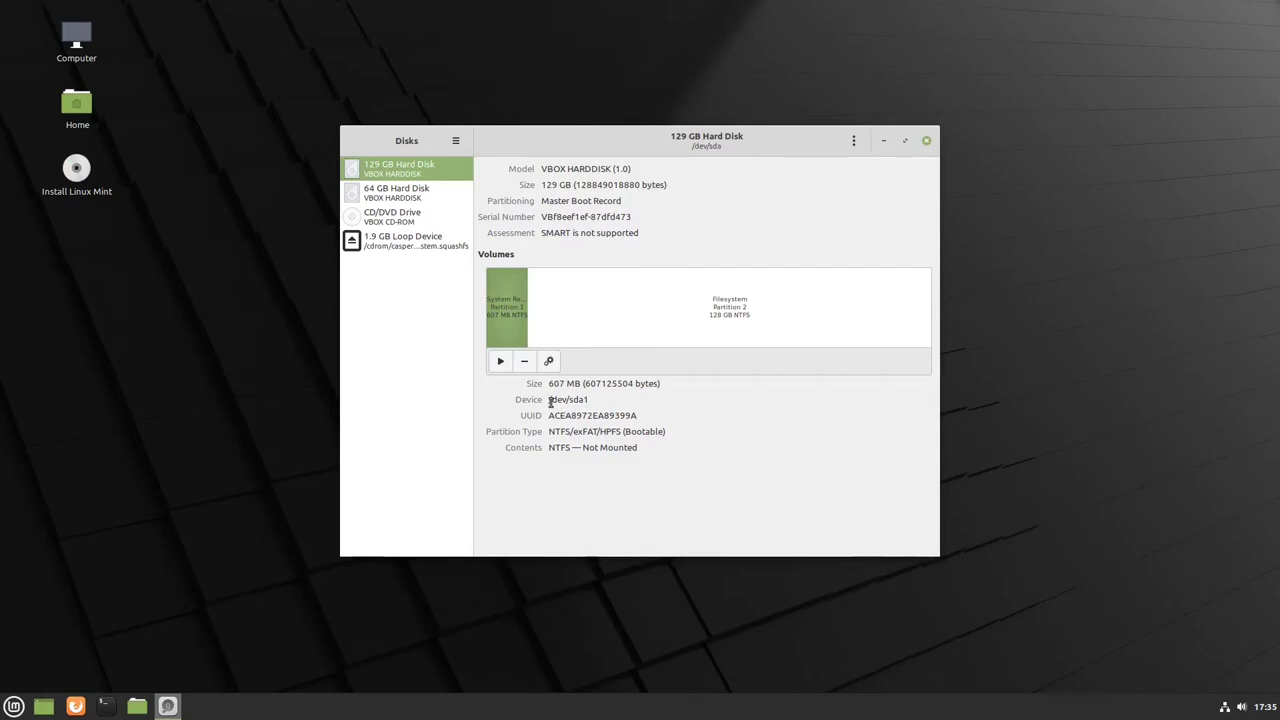
Examine the device names of both partitions on the 129 GB hard disk and the 64 GB disk's volume, and close Disks
{"action": "triple_click", "coordinate": [589, 400]}
{"action": "left_click", "coordinate": [795, 315]}
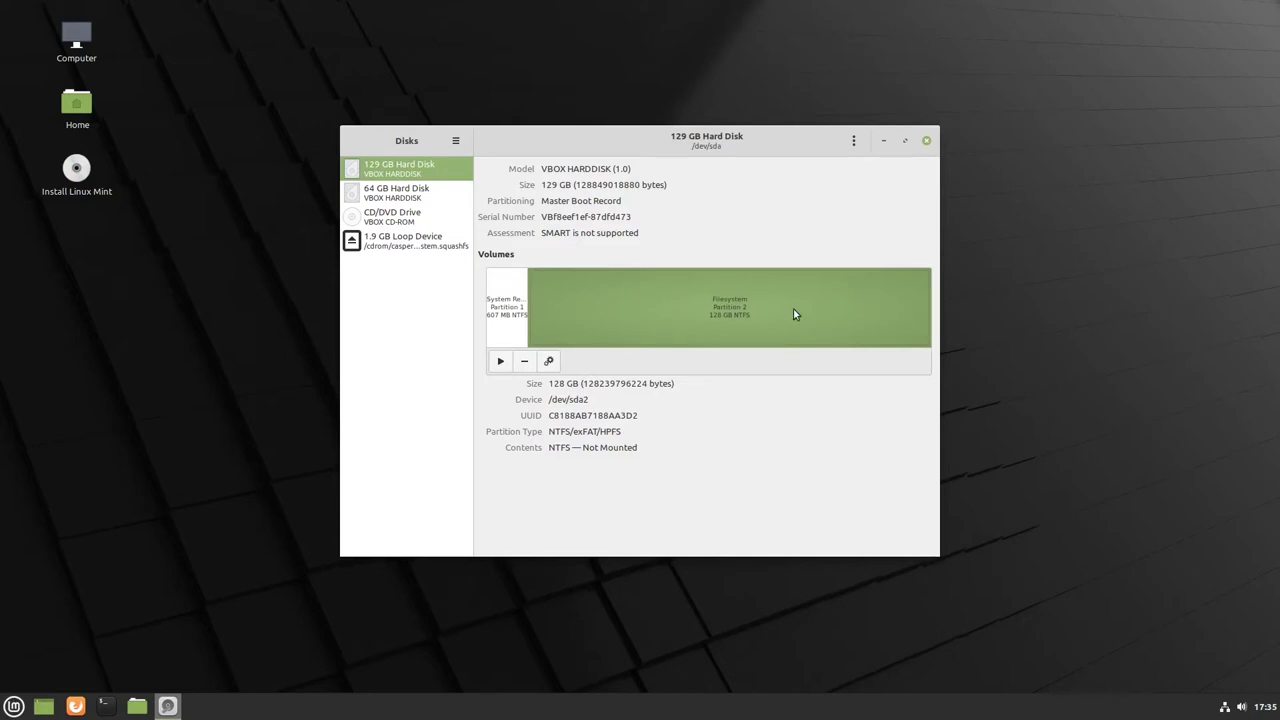
{"action": "left_click", "coordinate": [506, 321]}
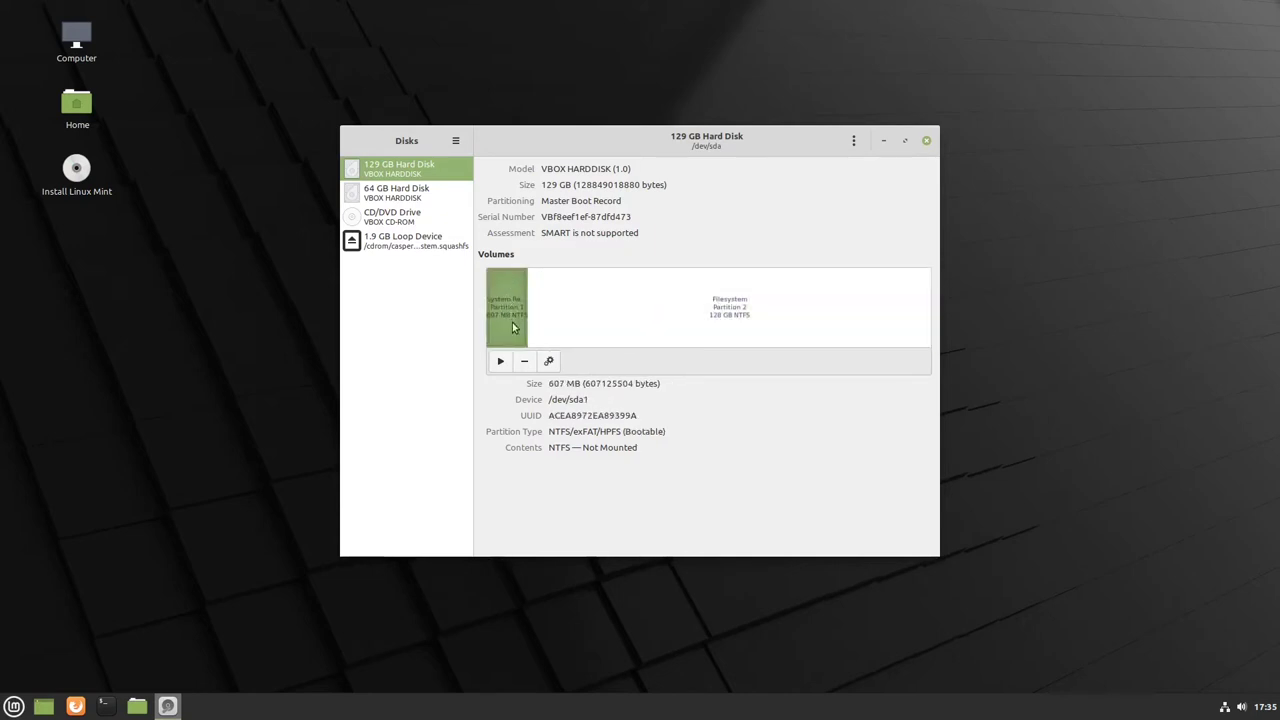
{"action": "left_click", "coordinate": [655, 316]}
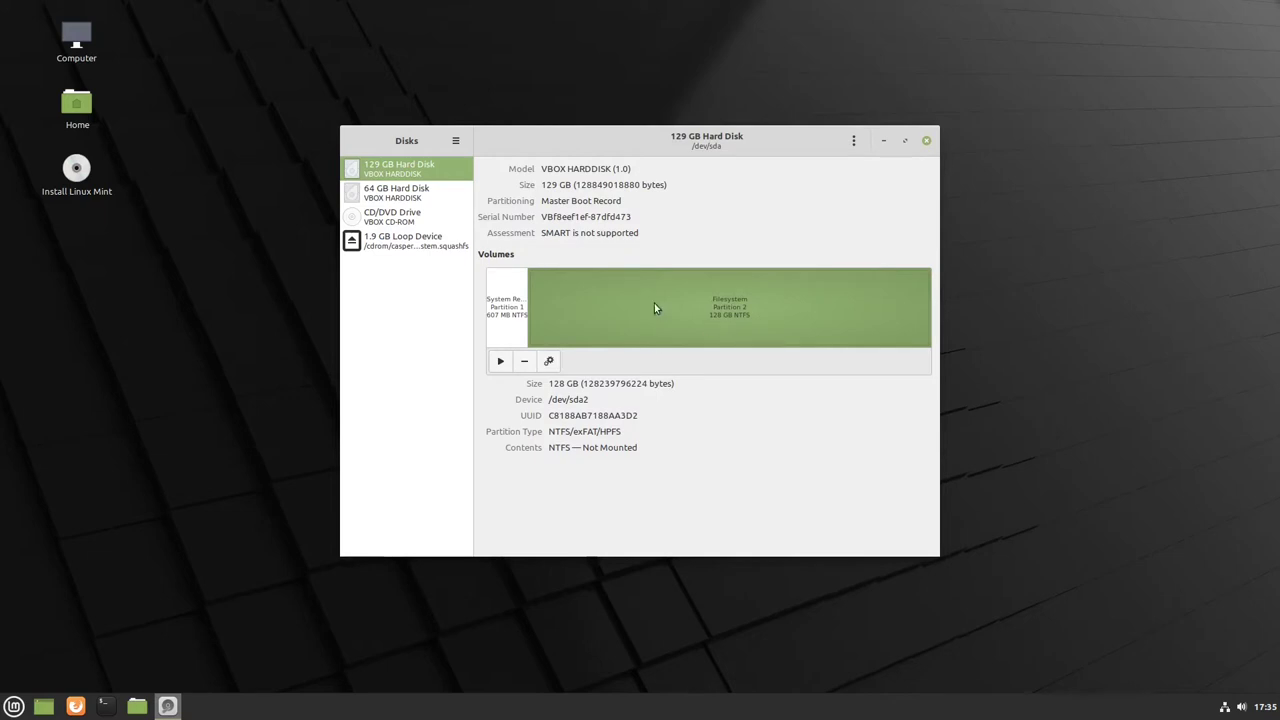
{"action": "left_click", "coordinate": [508, 312]}
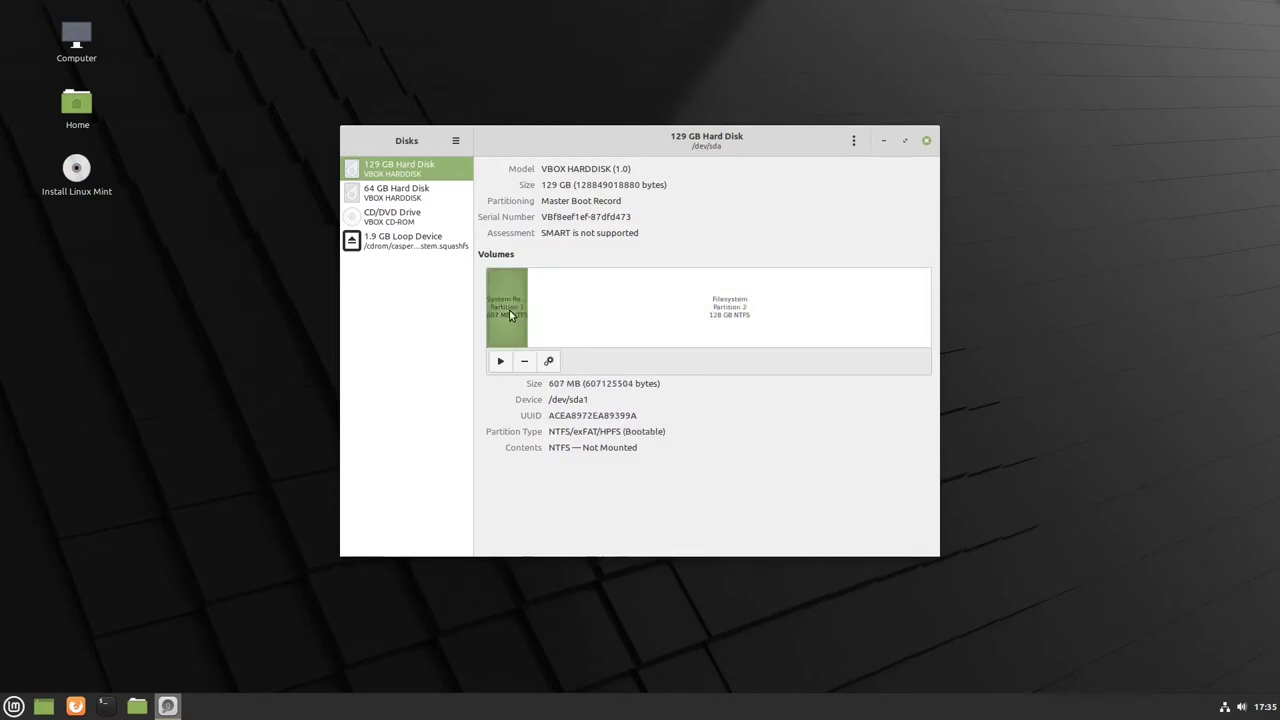
{"action": "left_click", "coordinate": [609, 318]}
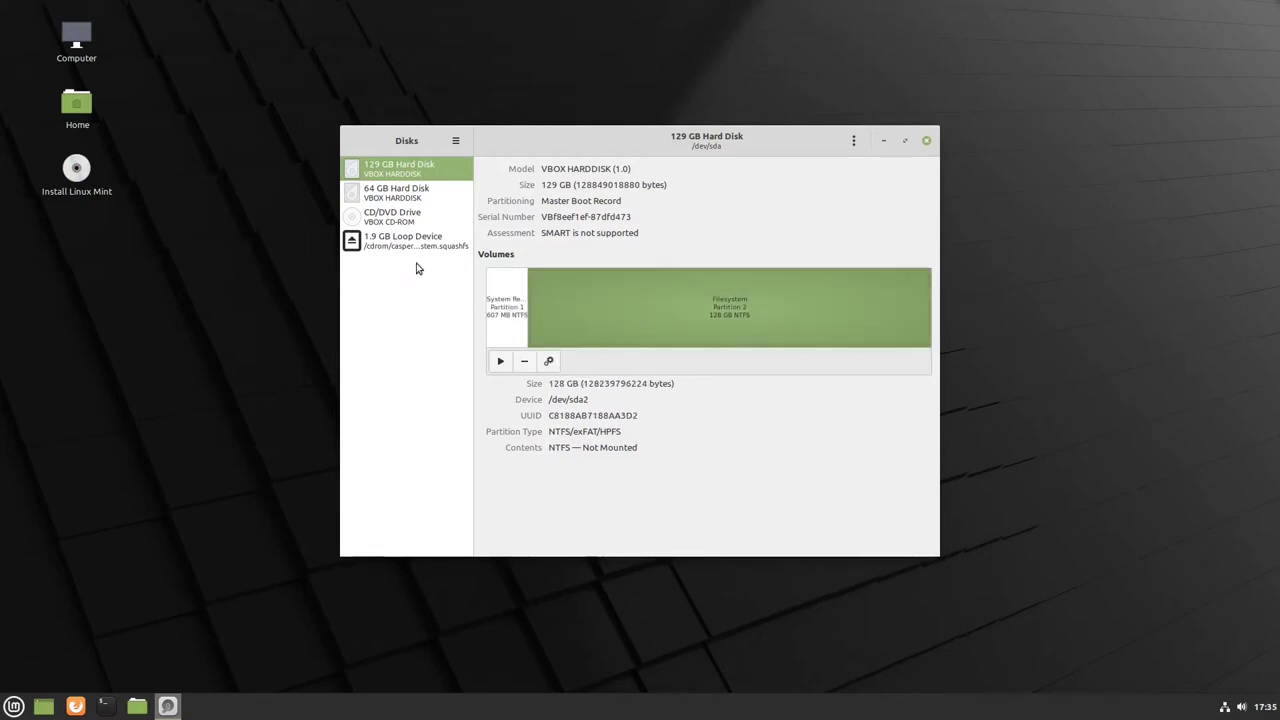
{"action": "left_click", "coordinate": [375, 197]}
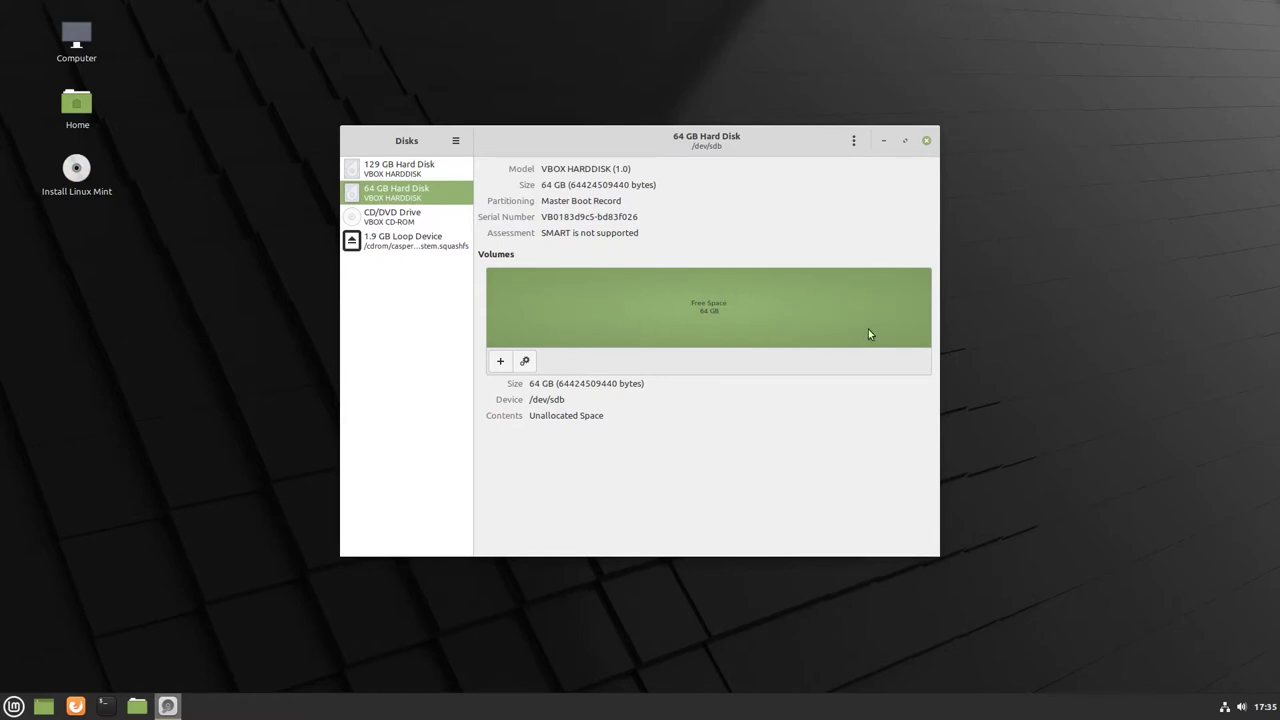
{"action": "left_click", "coordinate": [927, 142]}
Launch the Linux Mint installer and proceed with English, the English (US) keyboard layout and no multimedia codecs
{"action": "left_click", "coordinate": [79, 171]}
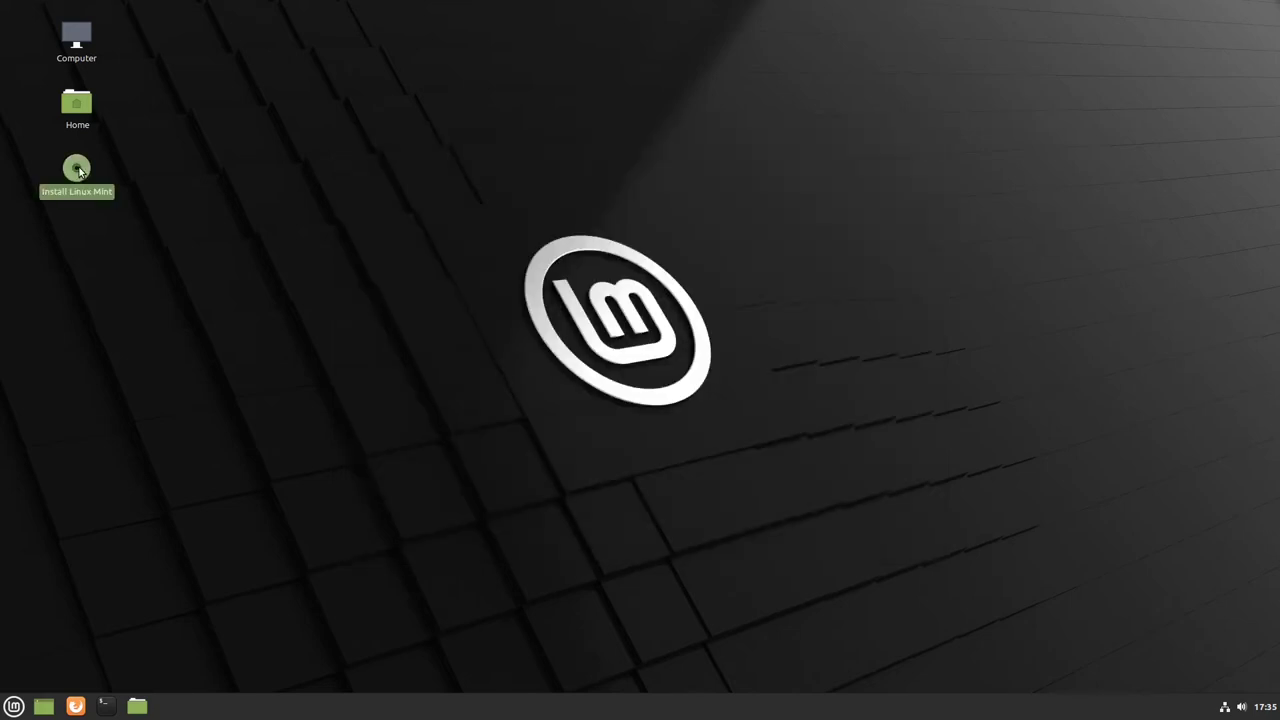
{"action": "double_click", "coordinate": [79, 171]}
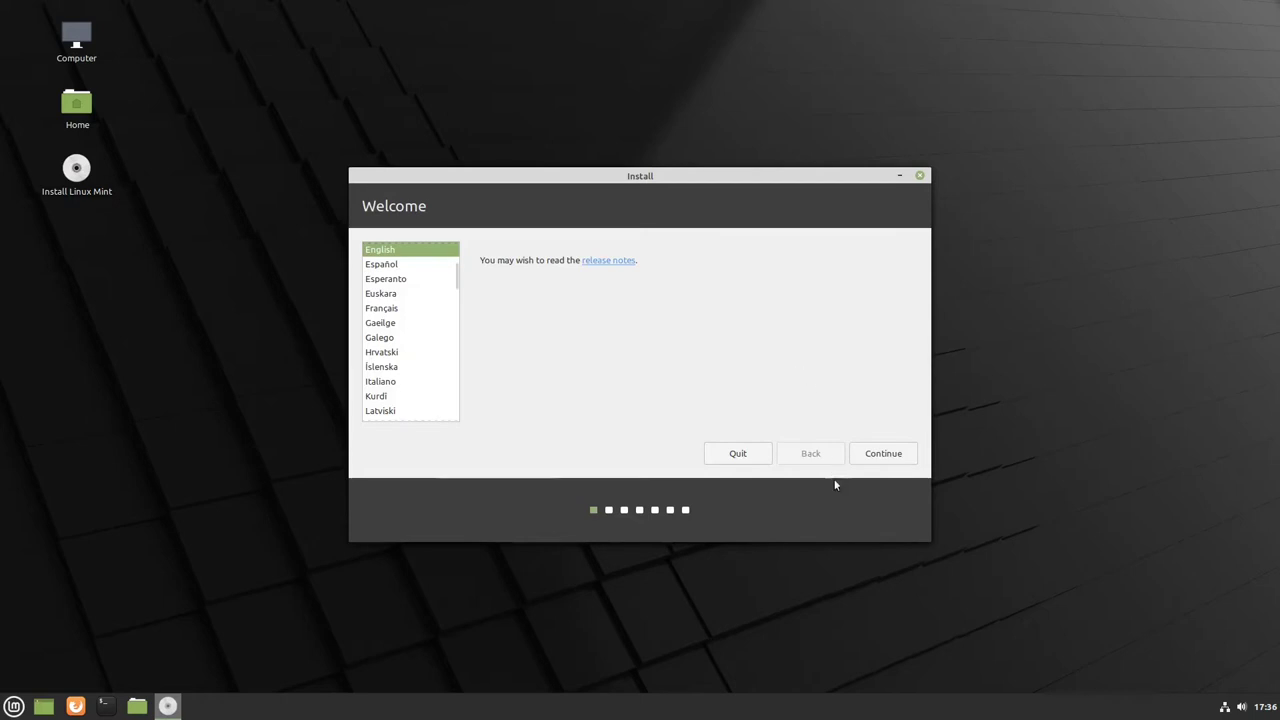
{"action": "left_click", "coordinate": [896, 452]}
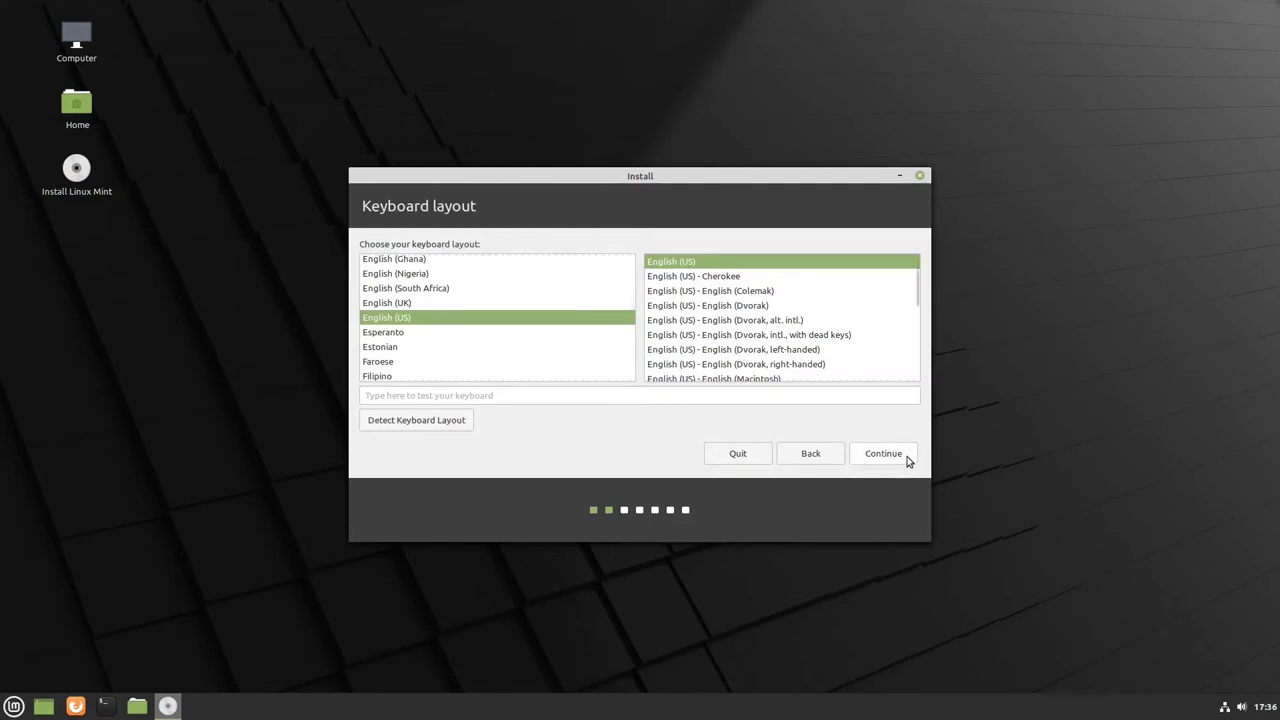
{"action": "left_click", "coordinate": [906, 458]}
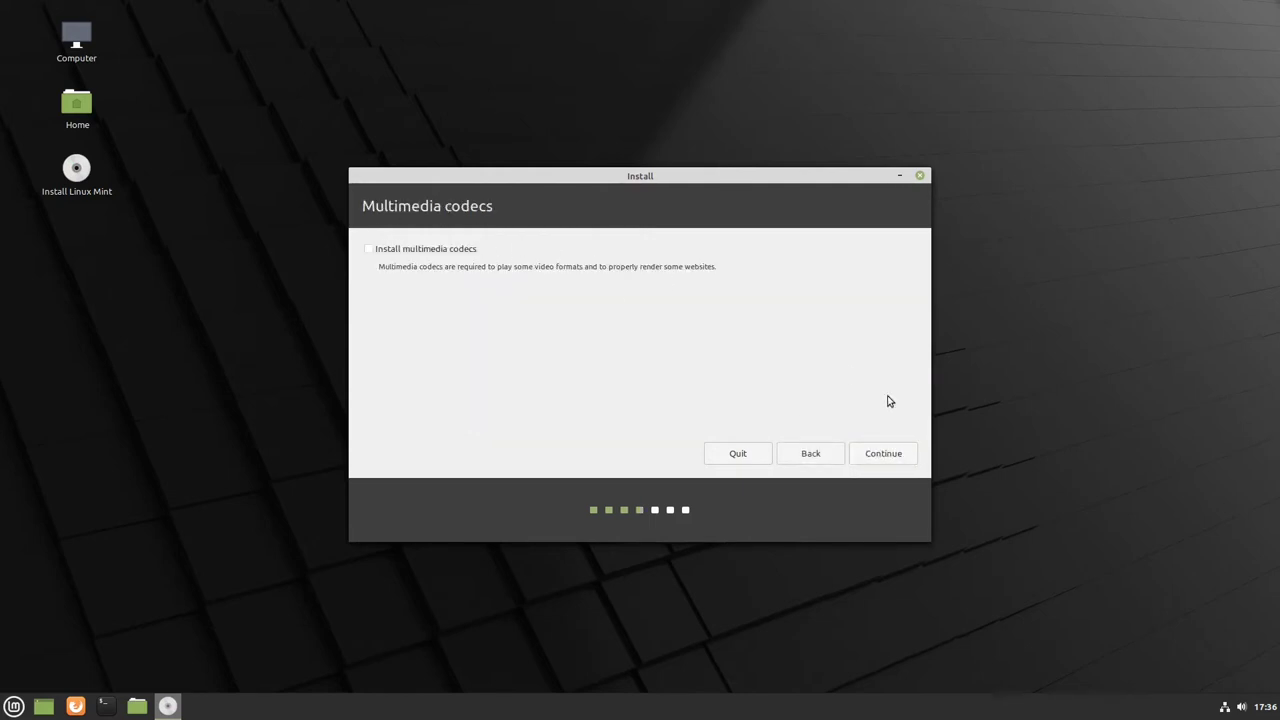
{"action": "left_click", "coordinate": [898, 455]}
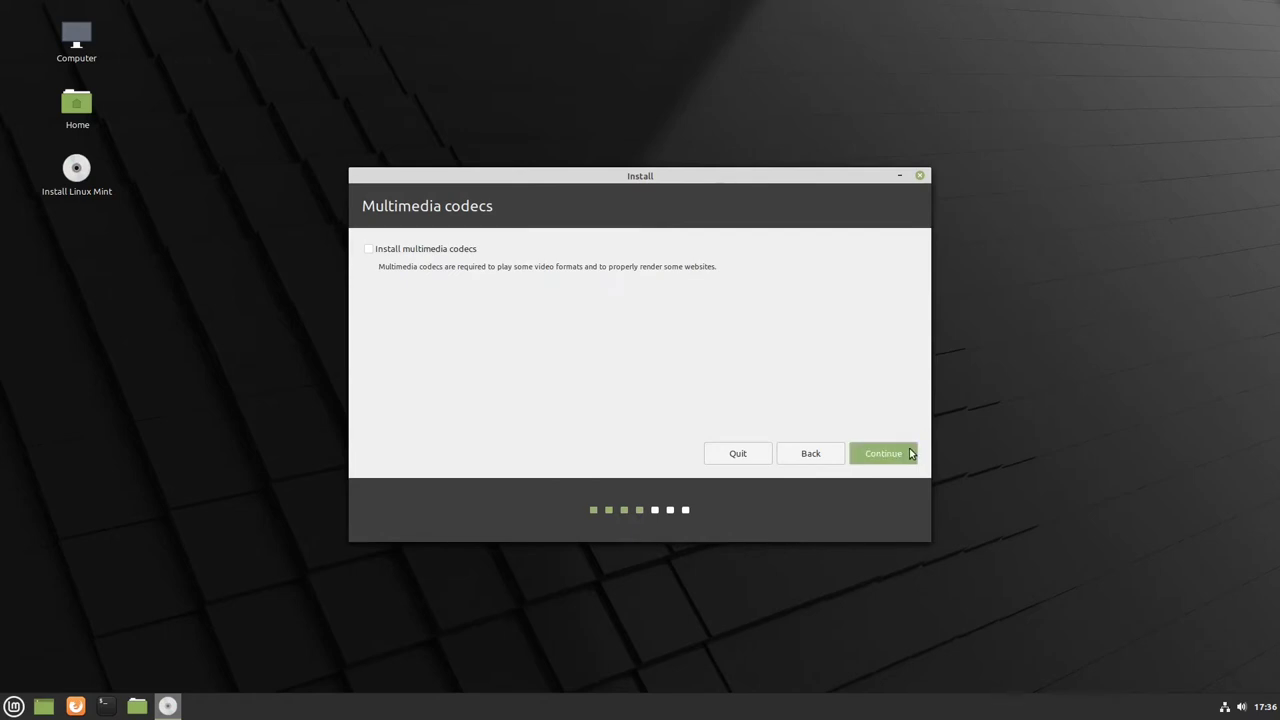
{"action": "left_click", "coordinate": [900, 446]}
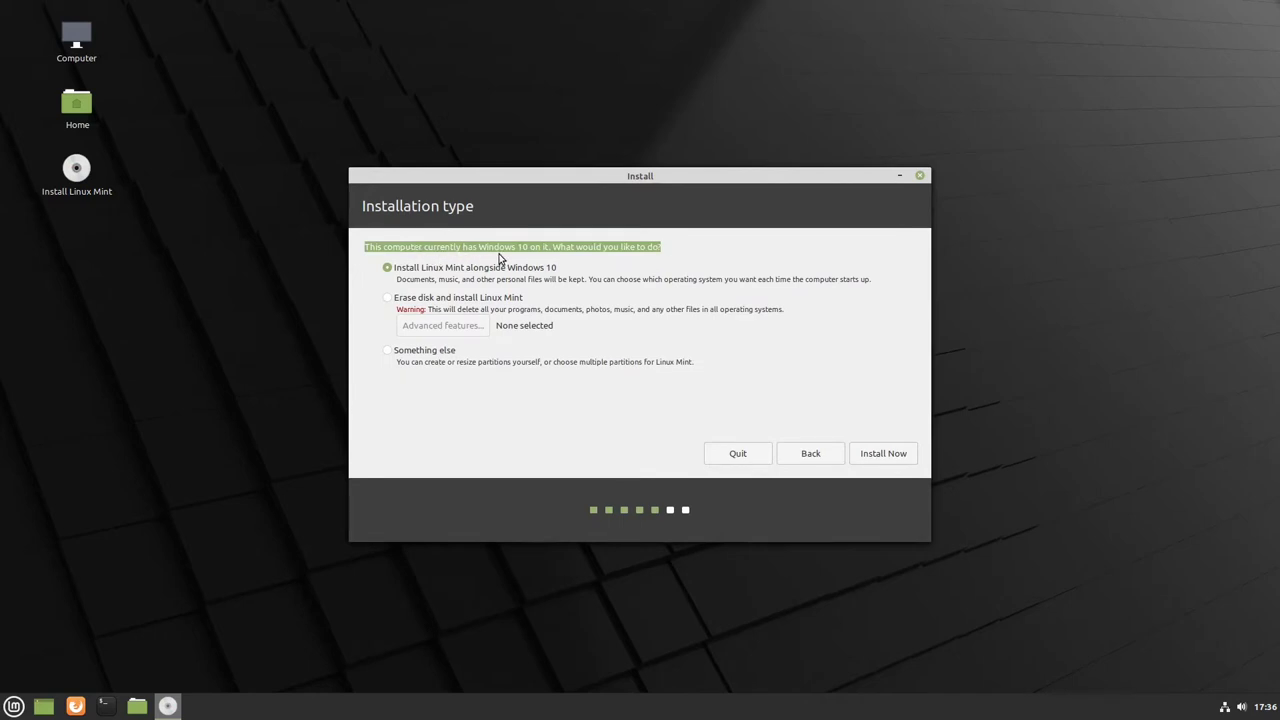
Choose "Something else" as the installation type and proceed to manual partitioning
{"action": "left_click", "coordinate": [682, 246]}
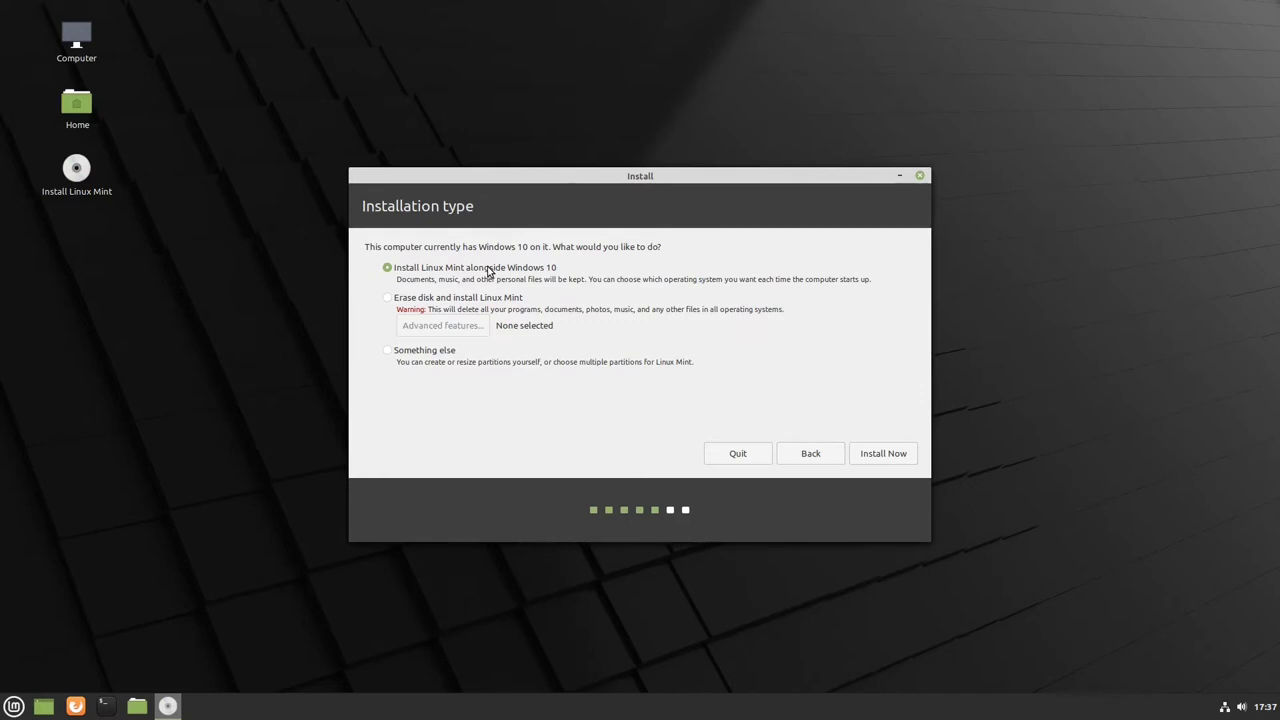
{"action": "left_click", "coordinate": [387, 352]}
{"action": "left_click", "coordinate": [908, 459]}
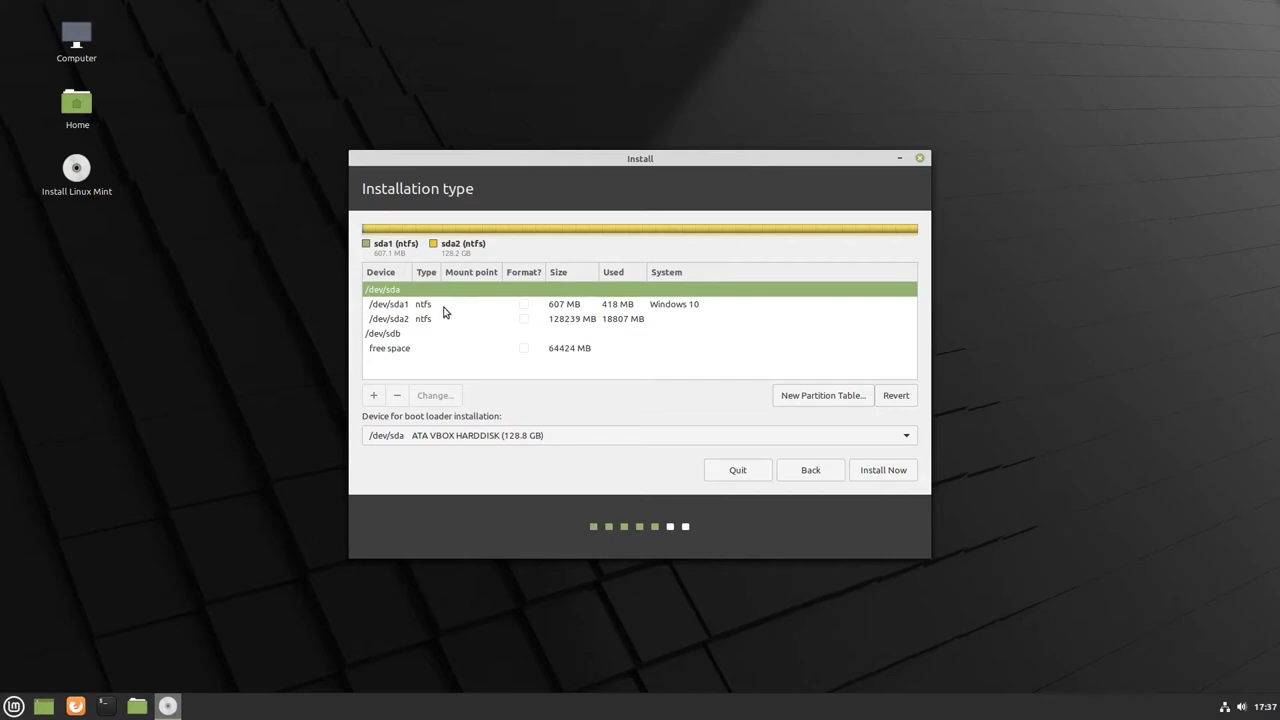
Examine the /dev/sda1 and /dev/sda2 partitions and the free space on /dev/sdb in the partition list
{"action": "left_click", "coordinate": [436, 307]}
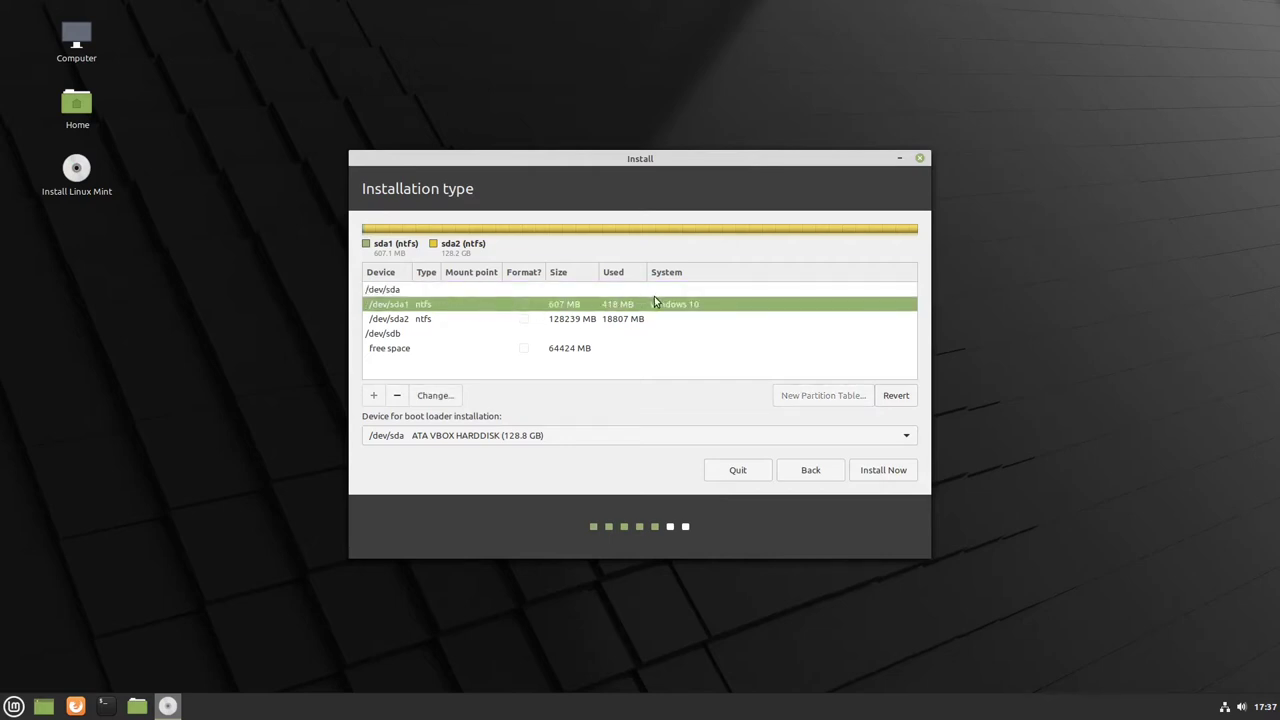
{"action": "left_click", "coordinate": [398, 319]}
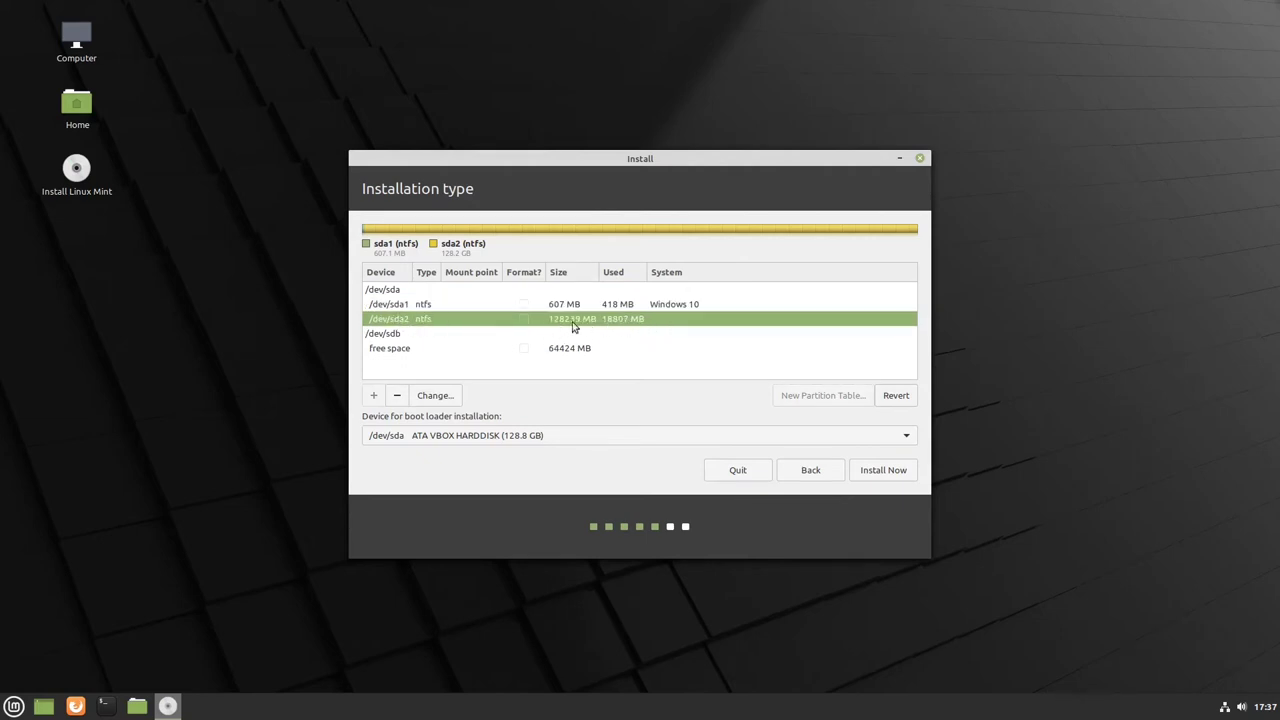
{"action": "left_click", "coordinate": [443, 305]}
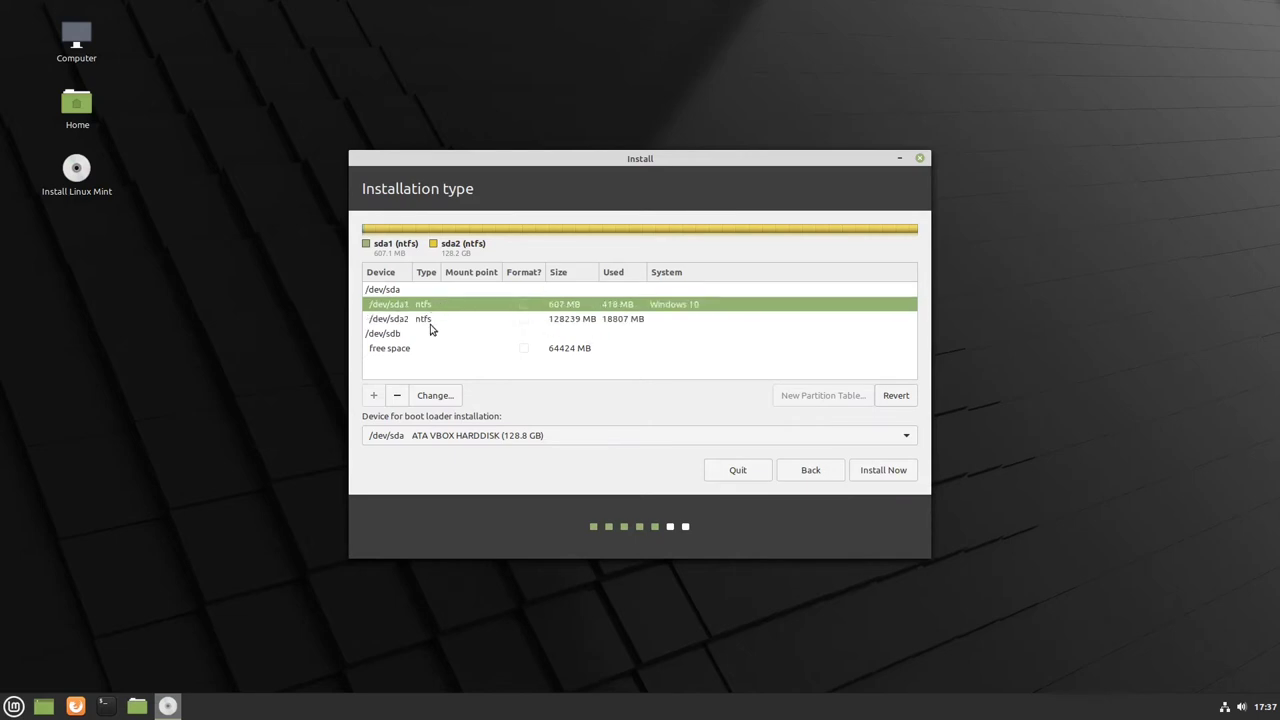
{"action": "left_click", "coordinate": [434, 316]}
{"action": "left_click", "coordinate": [437, 306]}
{"action": "left_click", "coordinate": [395, 335]}
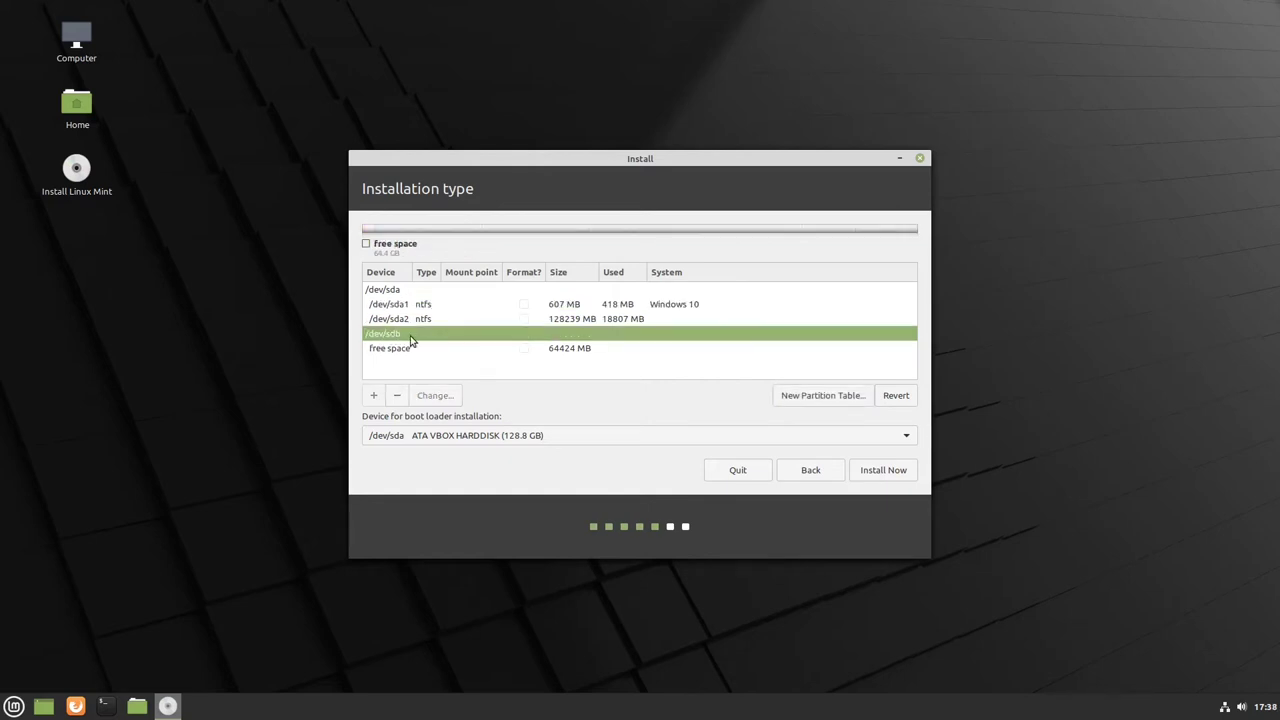
{"action": "left_click", "coordinate": [569, 350]}
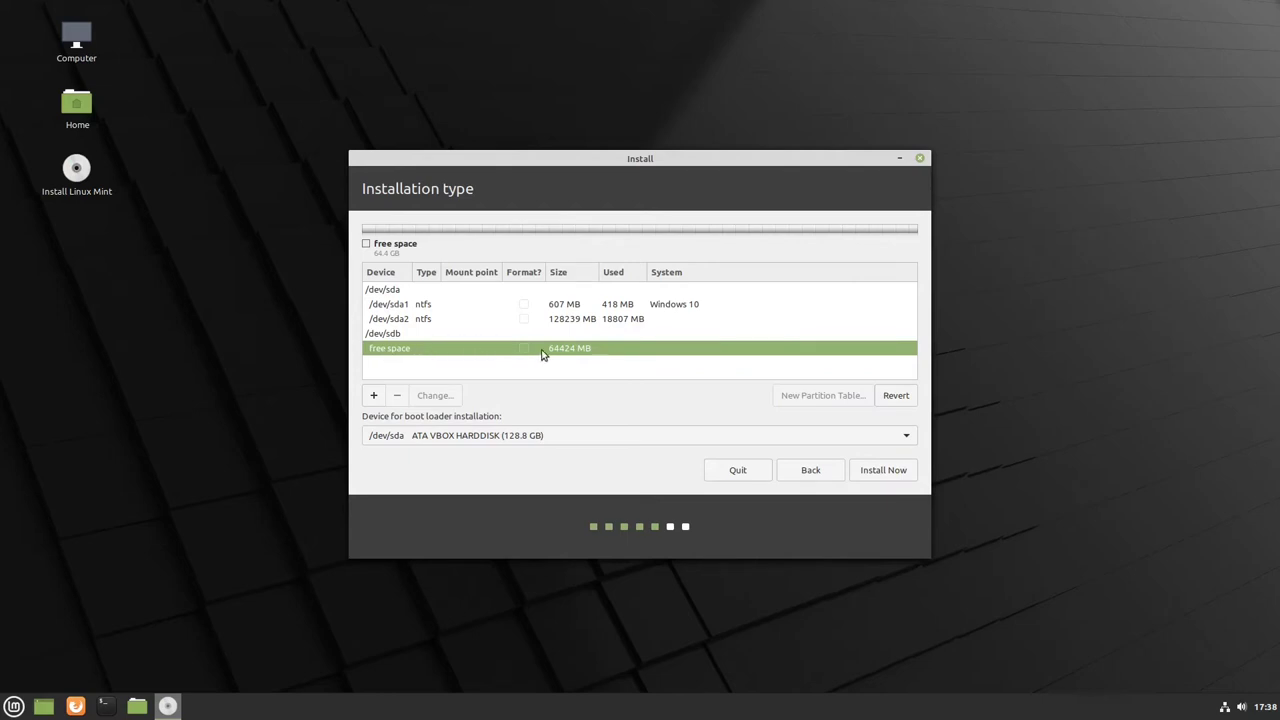
Create a new empty partition table on /dev/sdb
{"action": "left_click", "coordinate": [396, 334]}
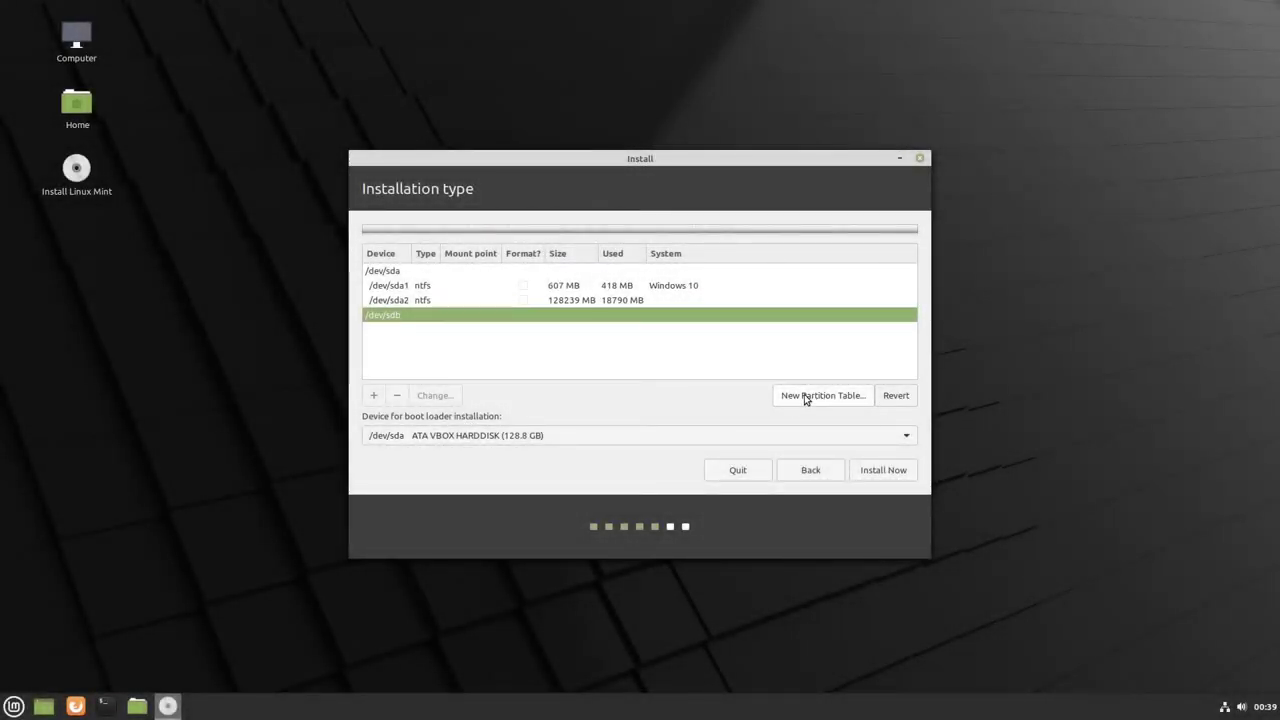
{"action": "left_click", "coordinate": [802, 396]}
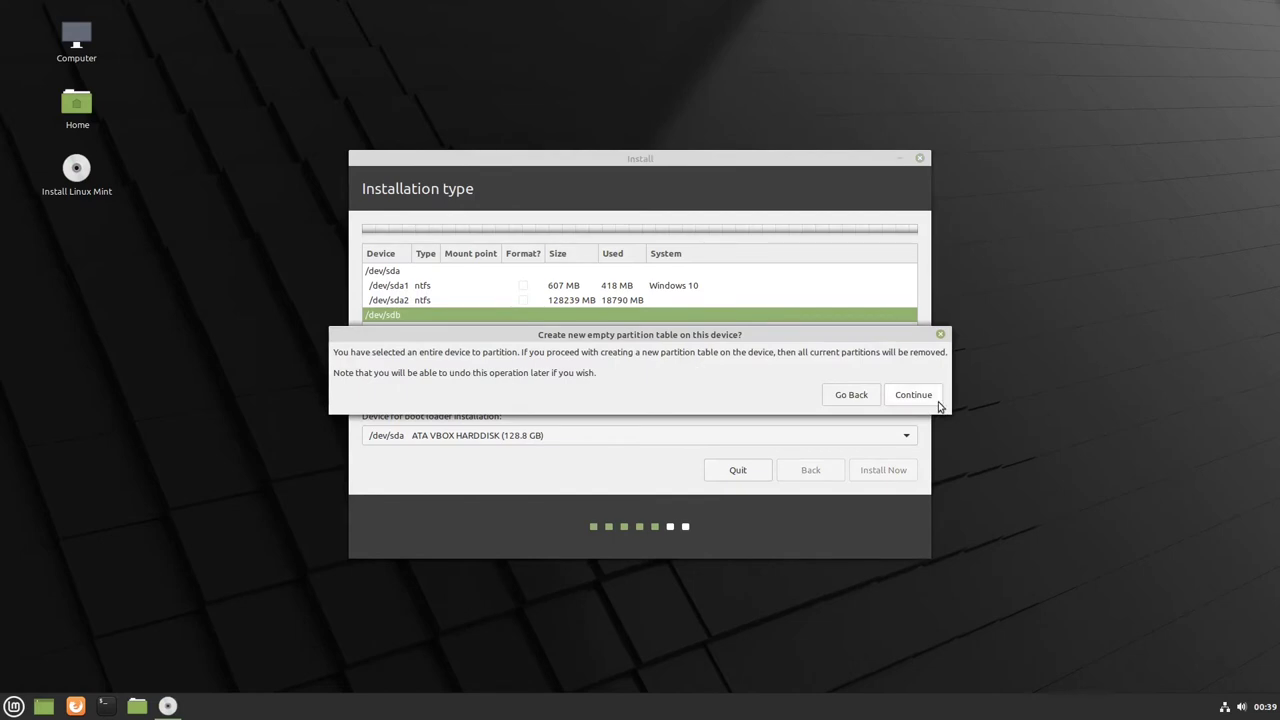
{"action": "left_click", "coordinate": [910, 396]}
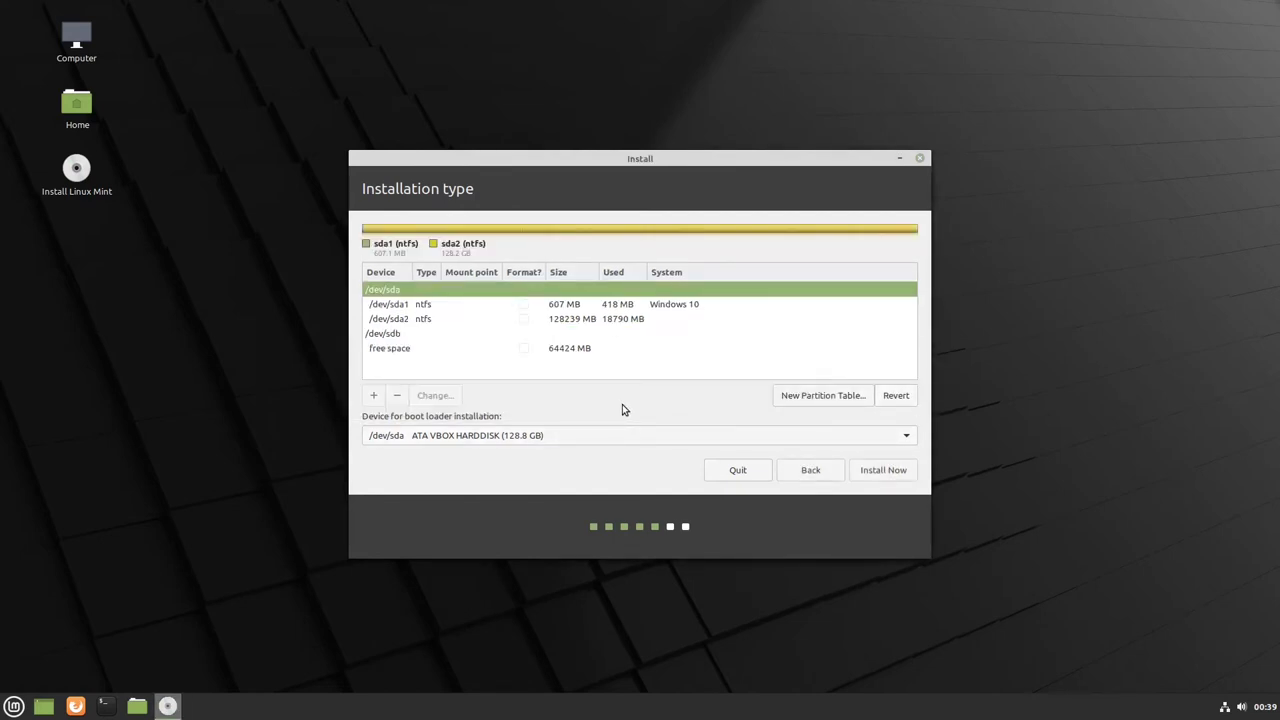
Create a primary Ext4 partition with mount point / at the beginning of /dev/sdb, using all its free space
{"action": "left_click", "coordinate": [397, 350]}
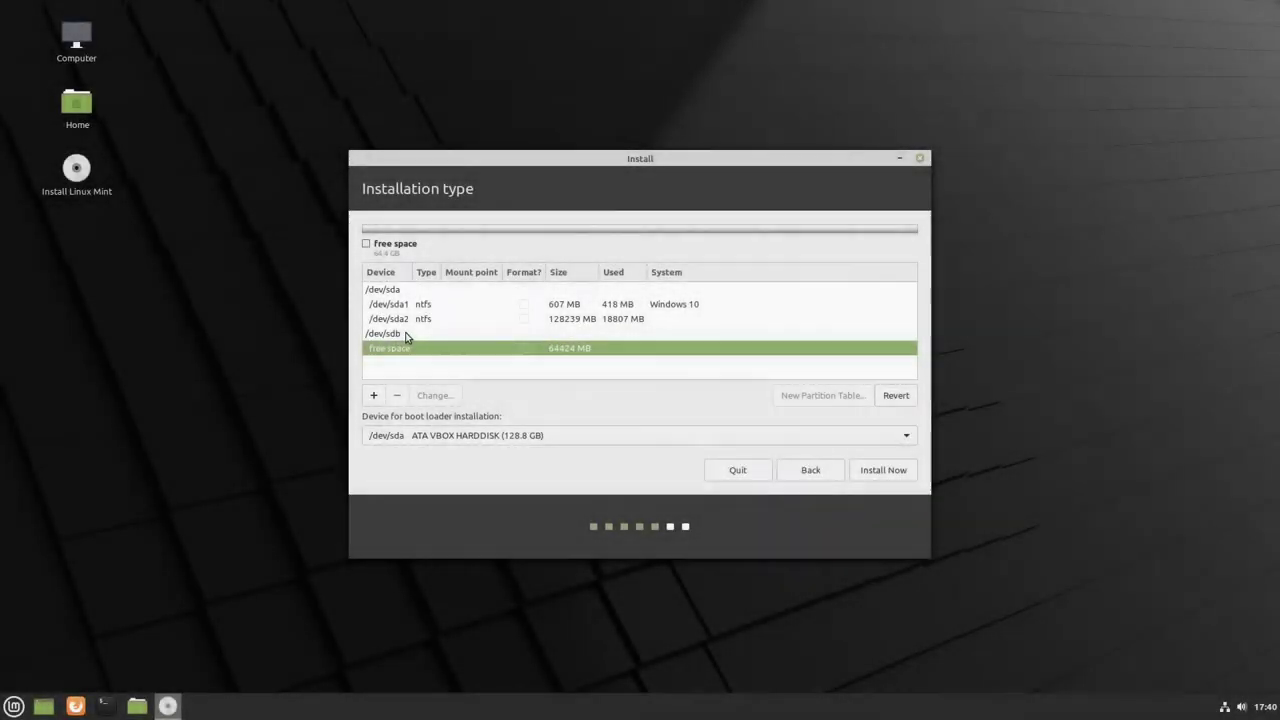
{"action": "left_click", "coordinate": [398, 335]}
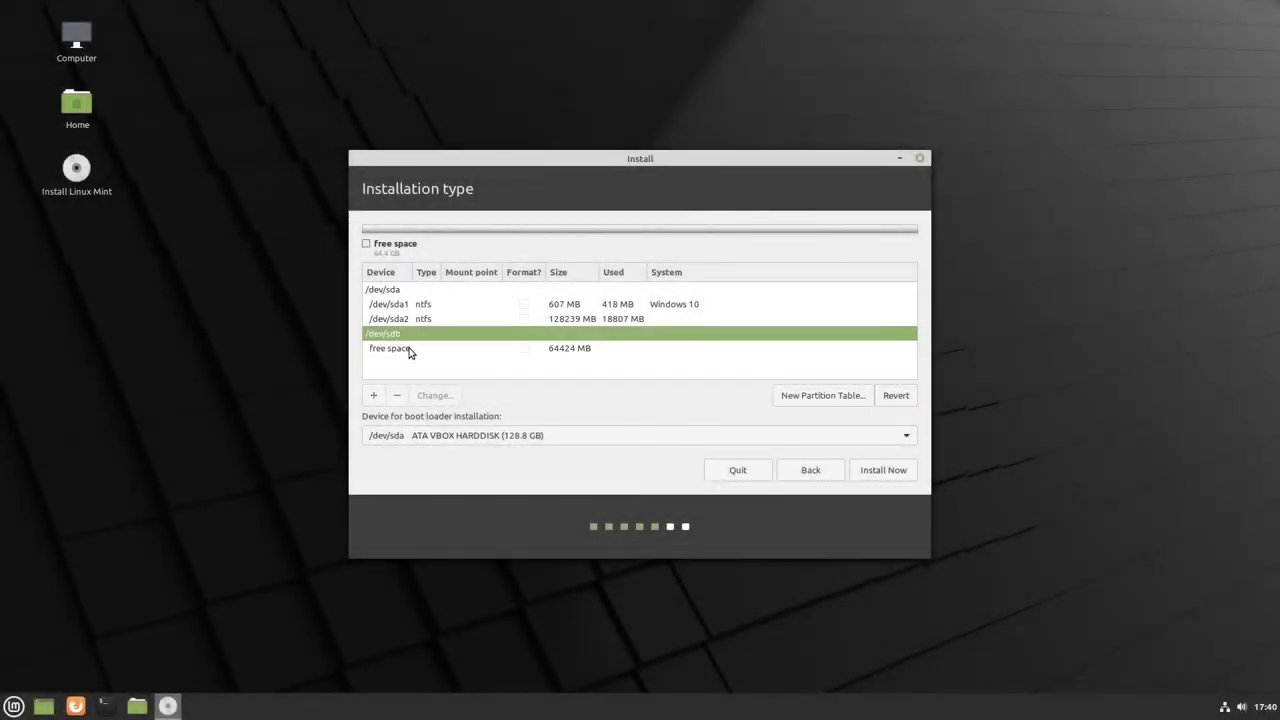
{"action": "left_click", "coordinate": [408, 349]}
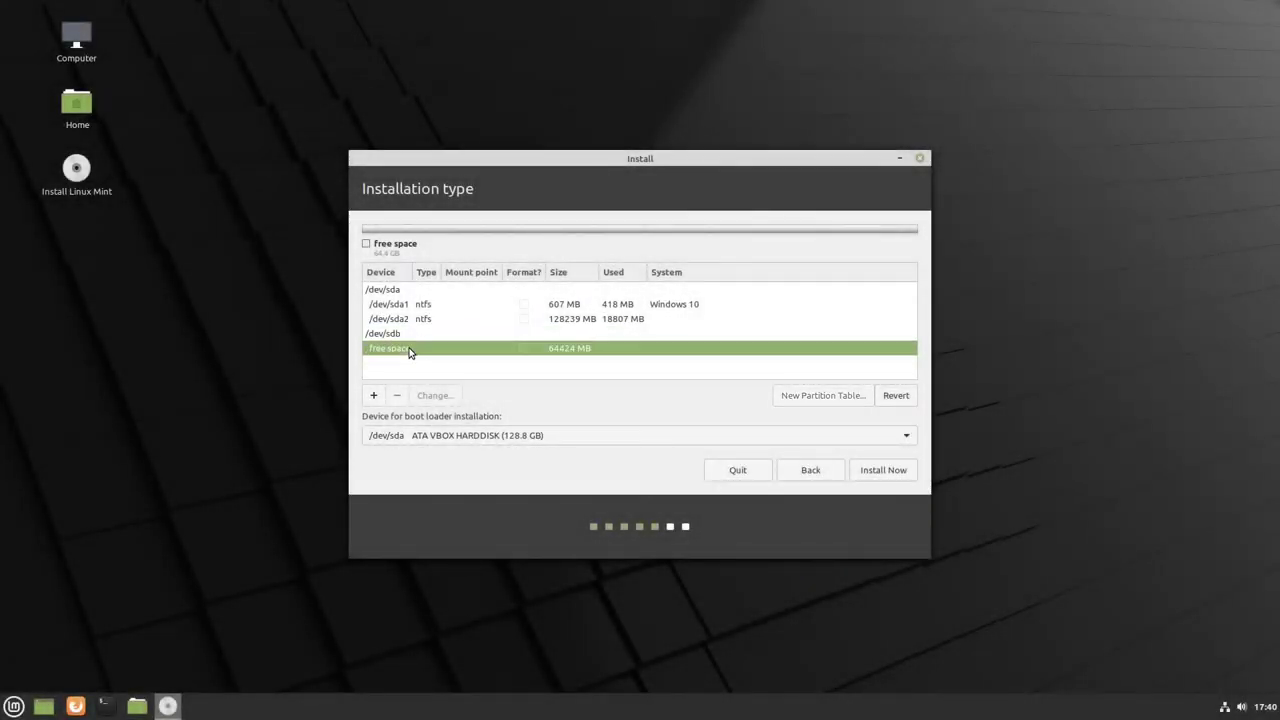
{"action": "left_click", "coordinate": [367, 402]}
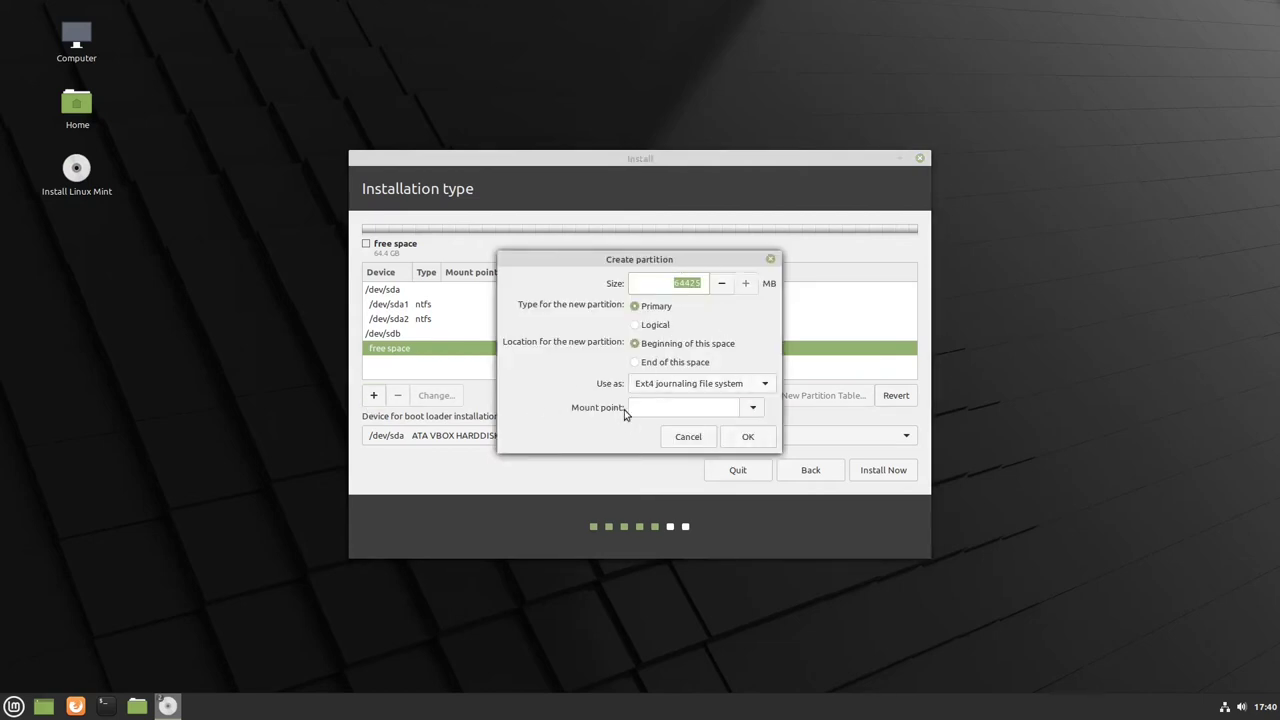
{"action": "left_click", "coordinate": [753, 410]}
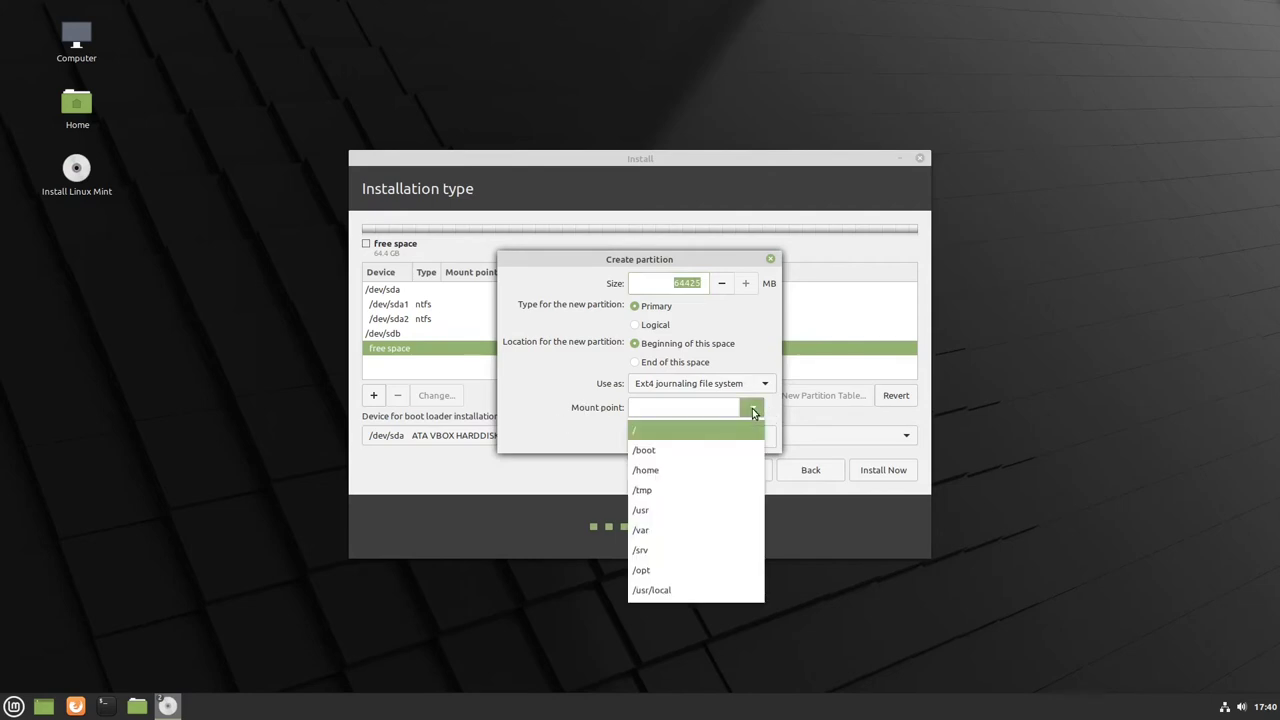
{"action": "left_click", "coordinate": [657, 434]}
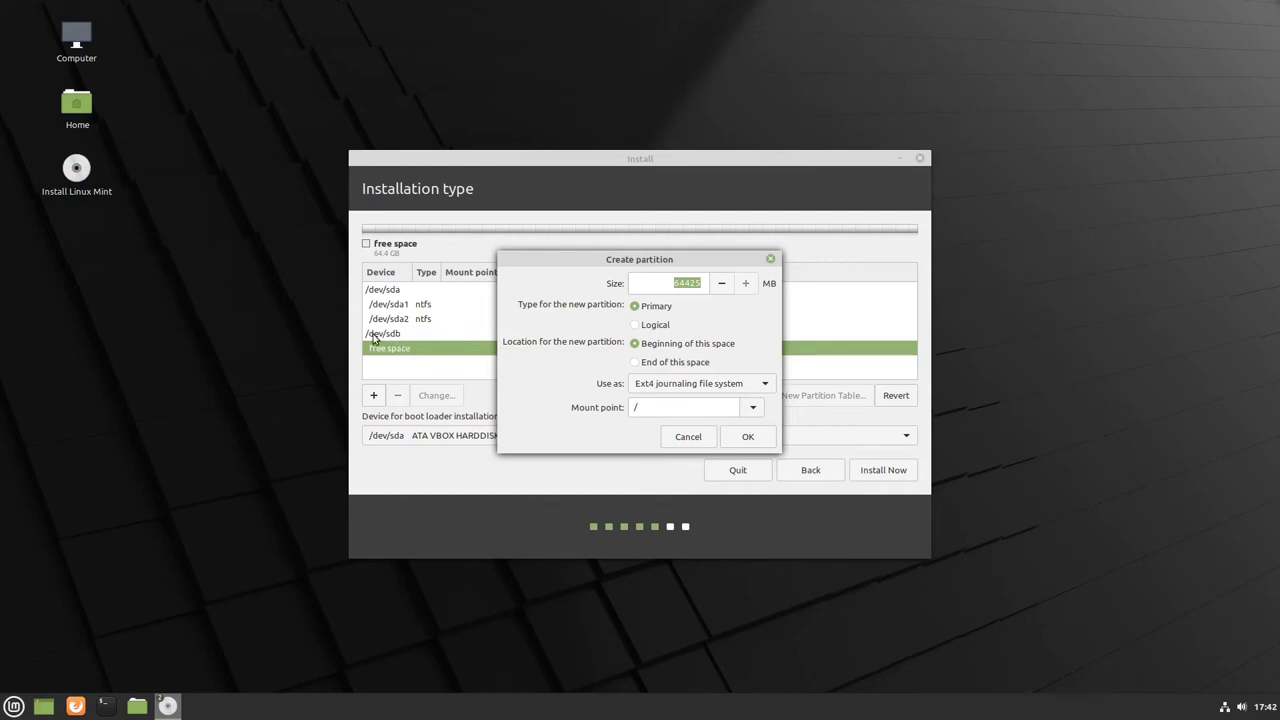
{"action": "left_click", "coordinate": [759, 437]}
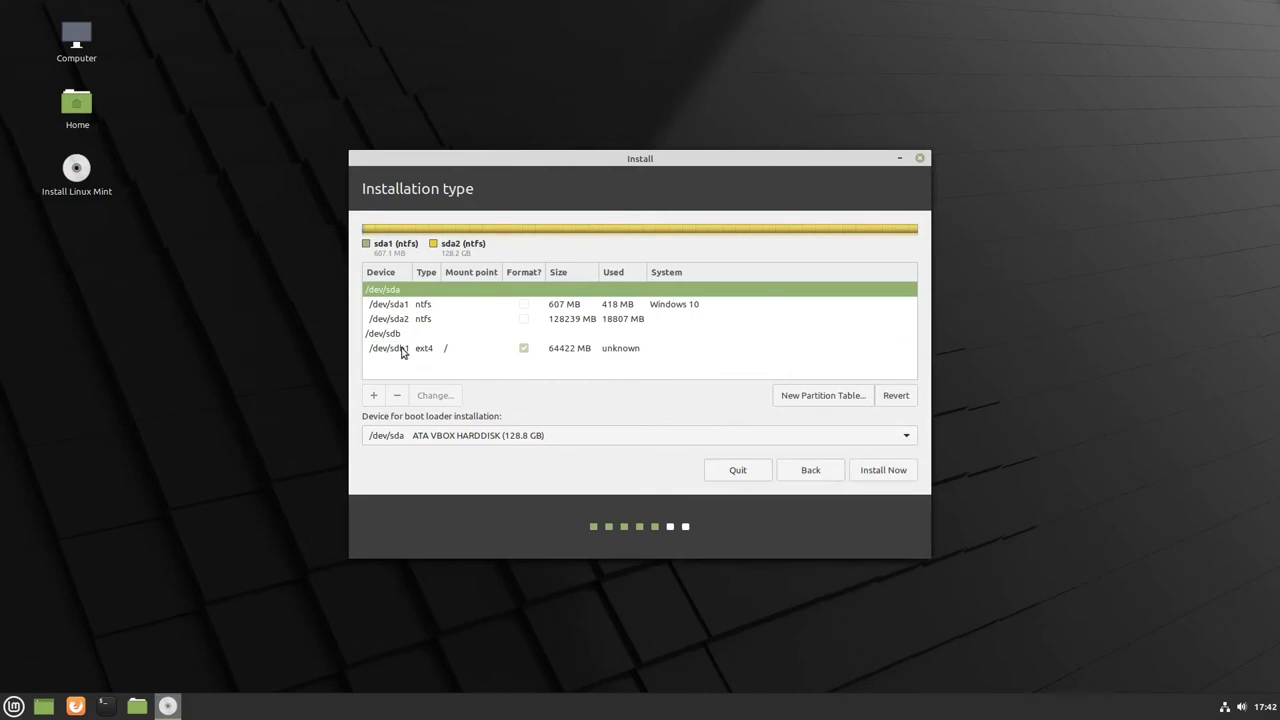
Examine the new /dev/sdb1 partition, the boot loader device setting and the Windows partitions on /dev/sda
{"action": "left_click", "coordinate": [404, 352]}
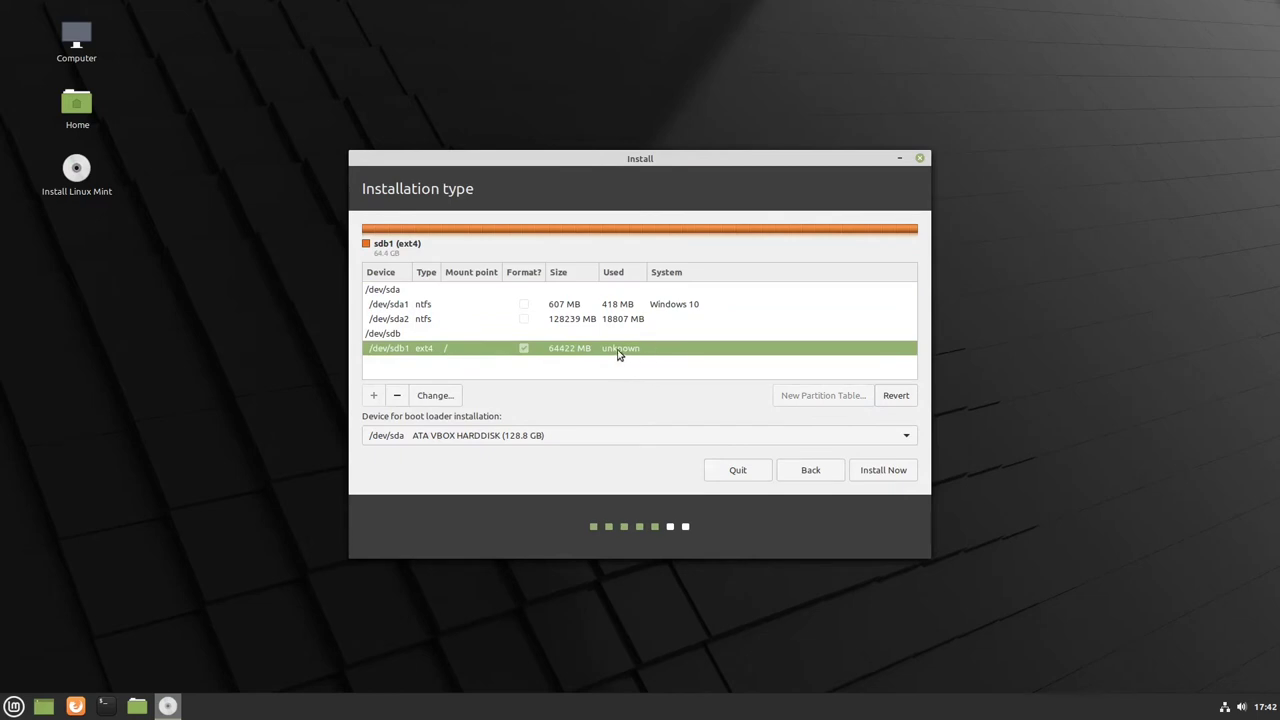
{"action": "left_click", "coordinate": [400, 333]}
{"action": "left_click_drag", "start_coordinate": [503, 416], "coordinate": [365, 417]}
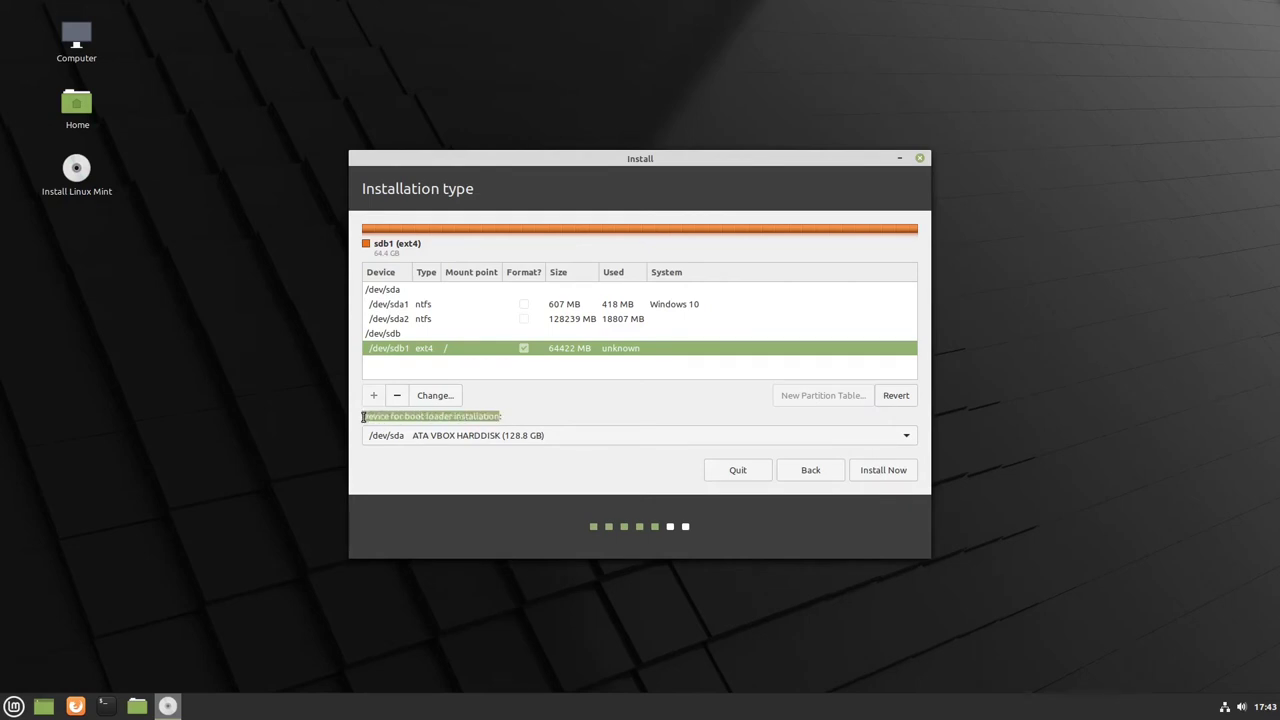
{"action": "left_click", "coordinate": [539, 414]}
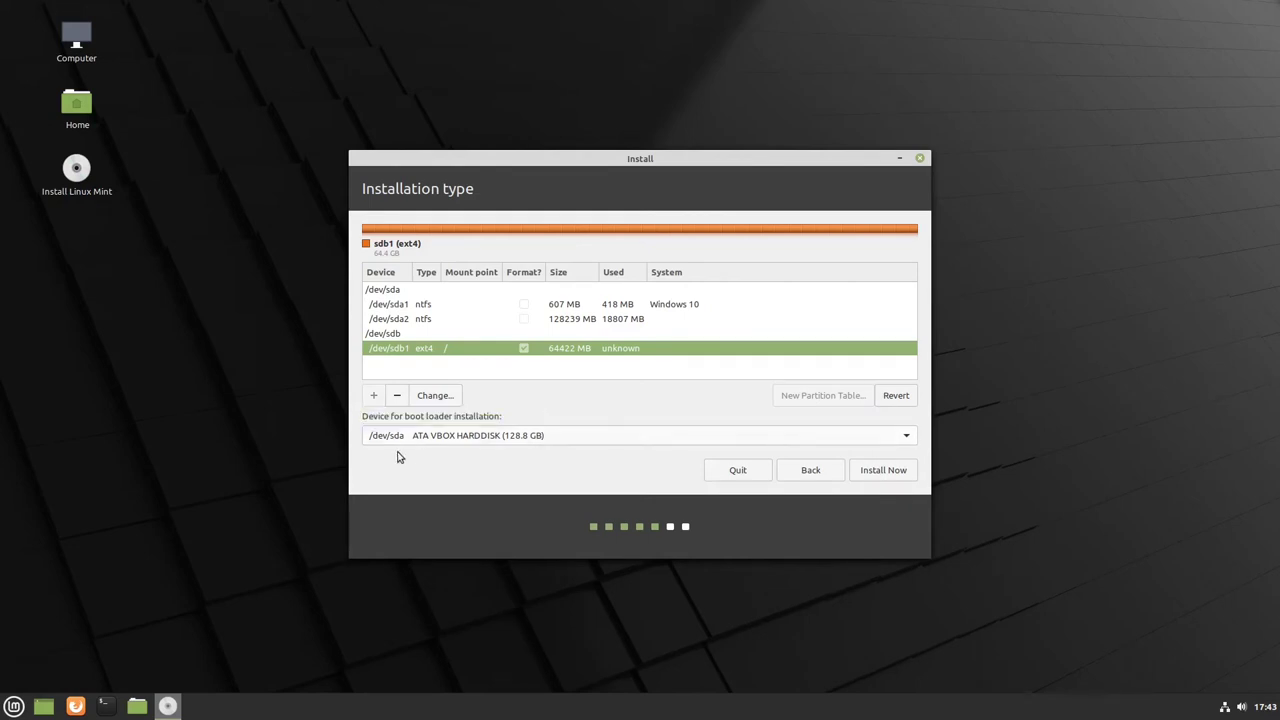
{"action": "left_click", "coordinate": [397, 290]}
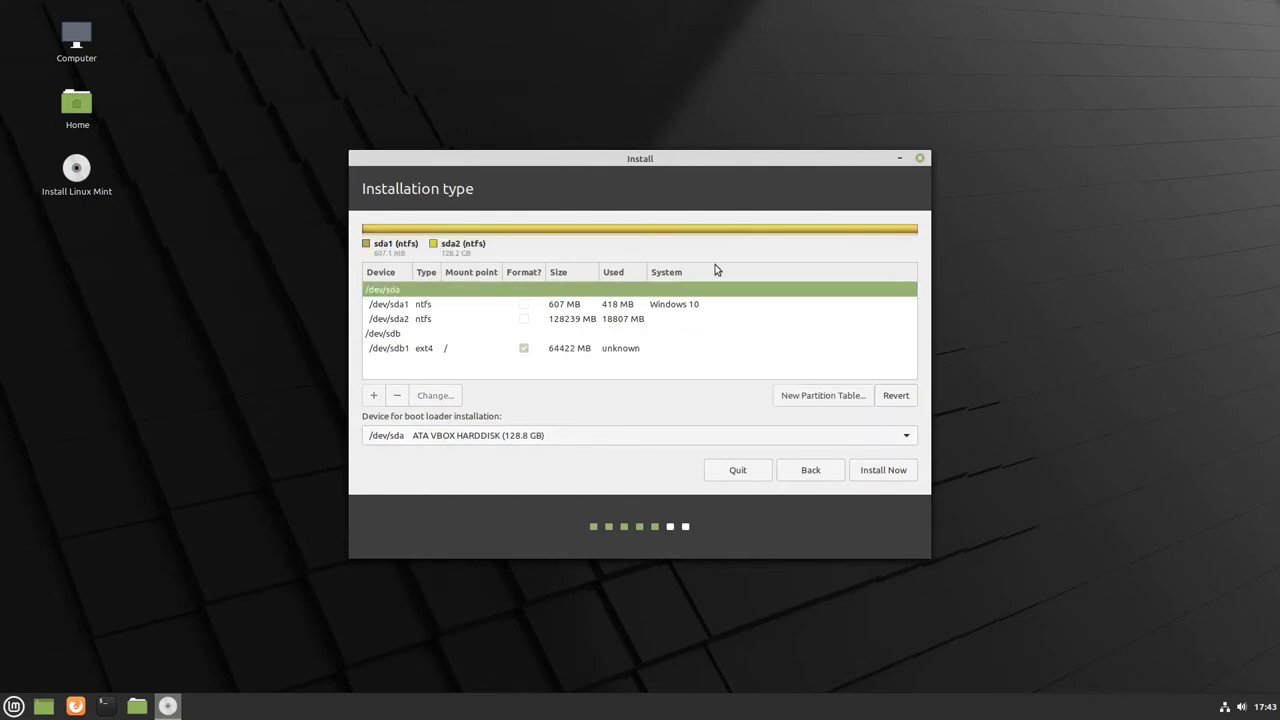
{"action": "left_click", "coordinate": [436, 306]}
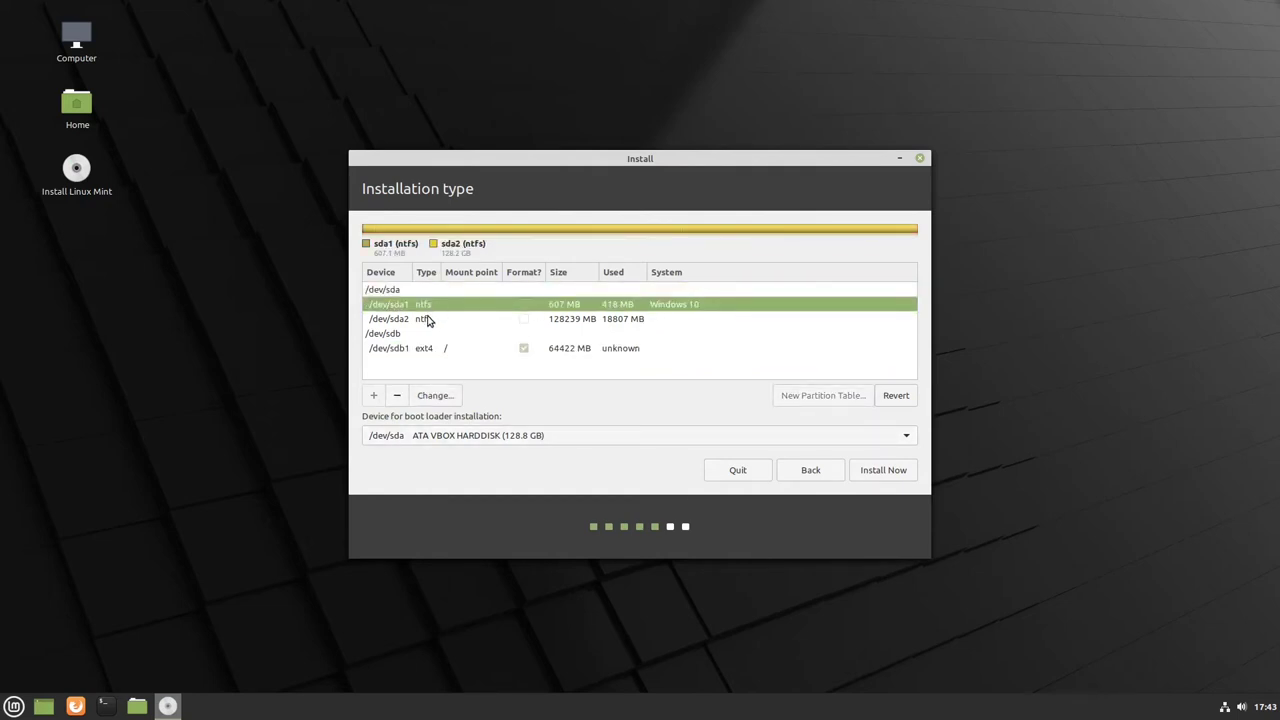
{"action": "left_click", "coordinate": [428, 319]}
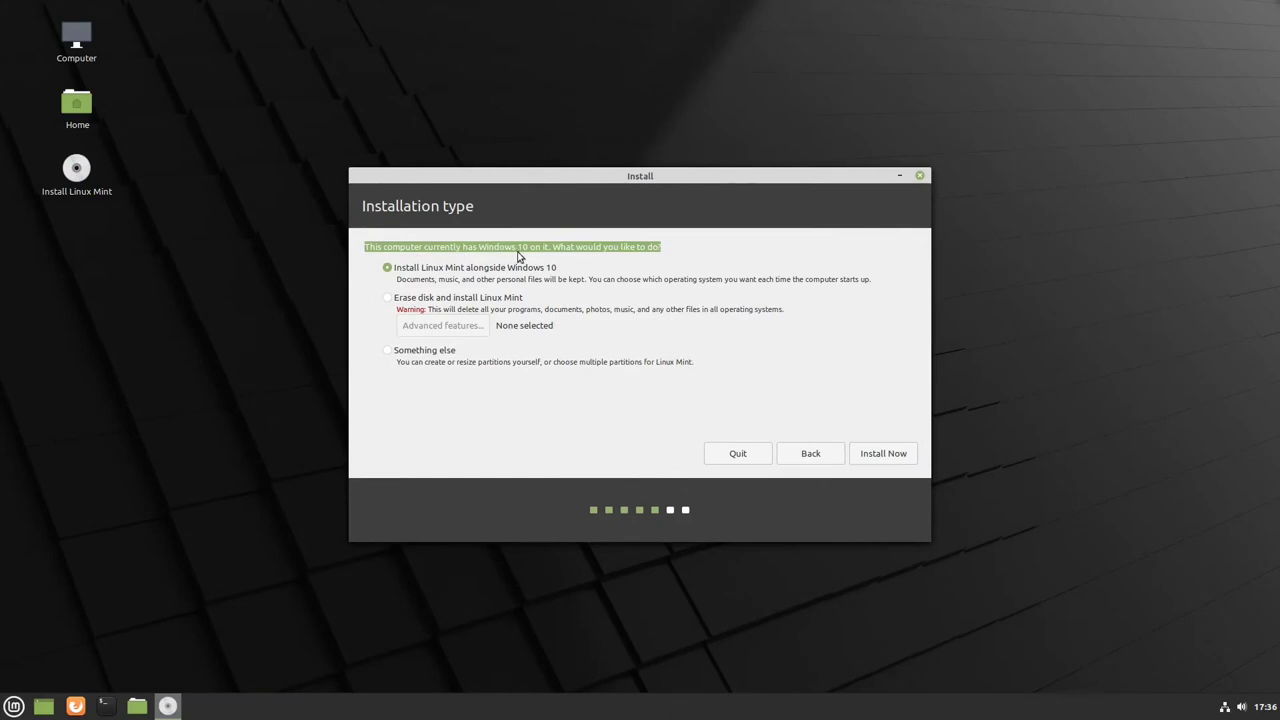
{"action": "left_click", "coordinate": [682, 246]}
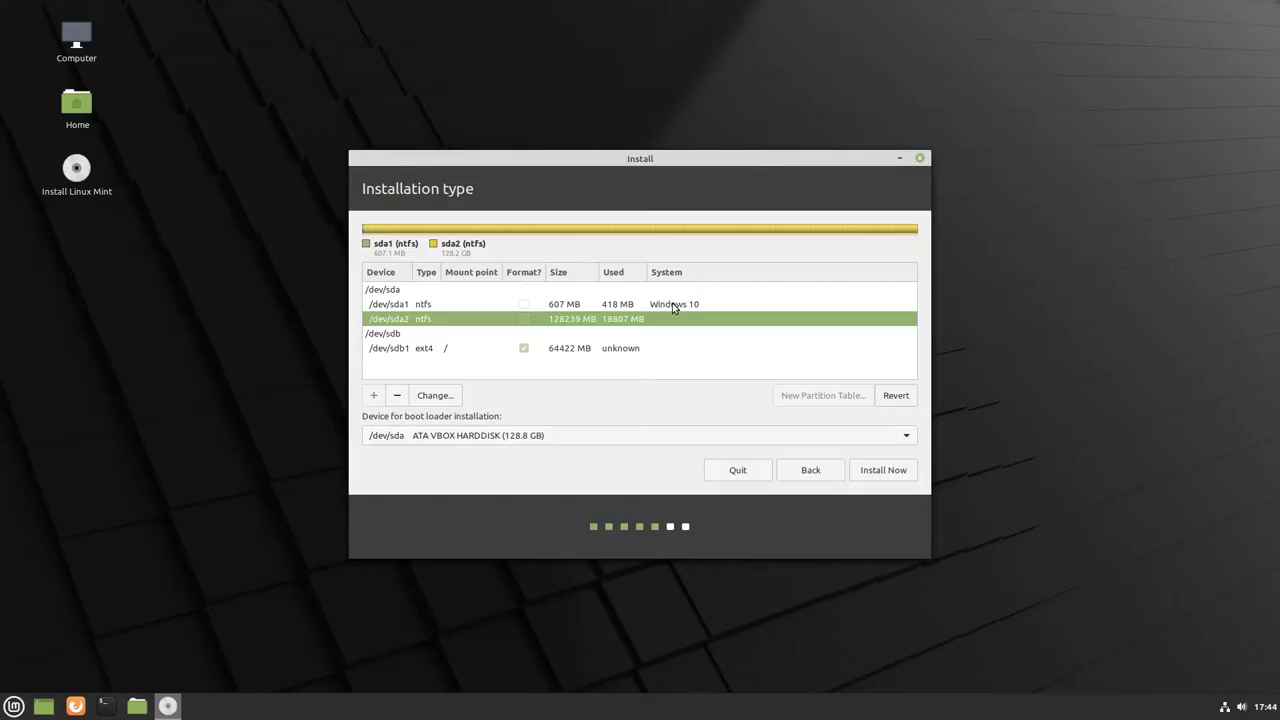
{"action": "left_click", "coordinate": [672, 306]}
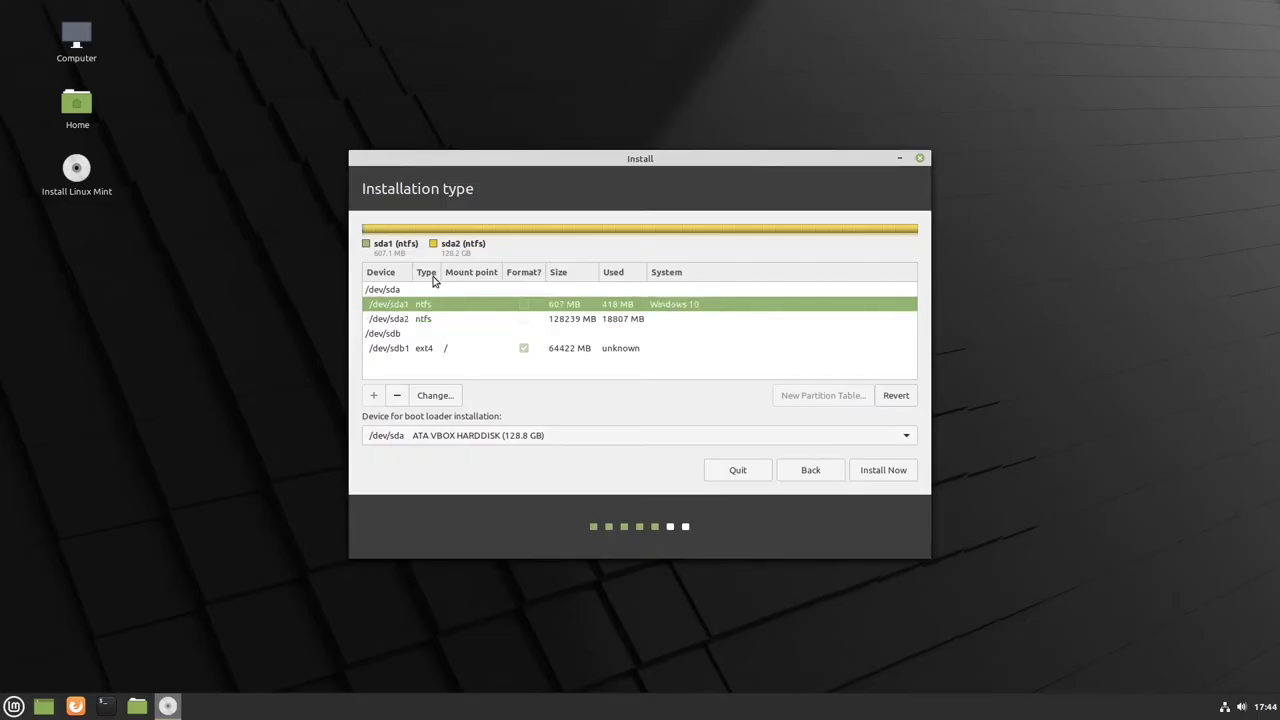
{"action": "left_click", "coordinate": [550, 320]}
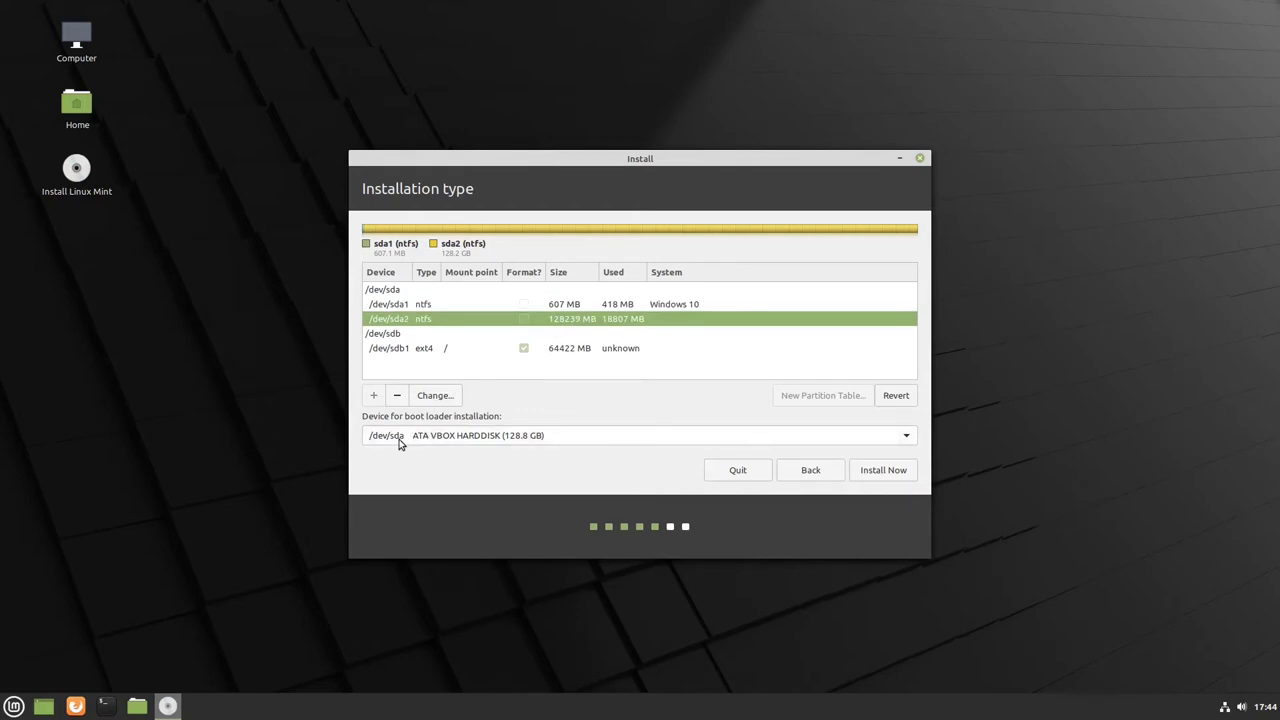
{"action": "left_click", "coordinate": [398, 291]}
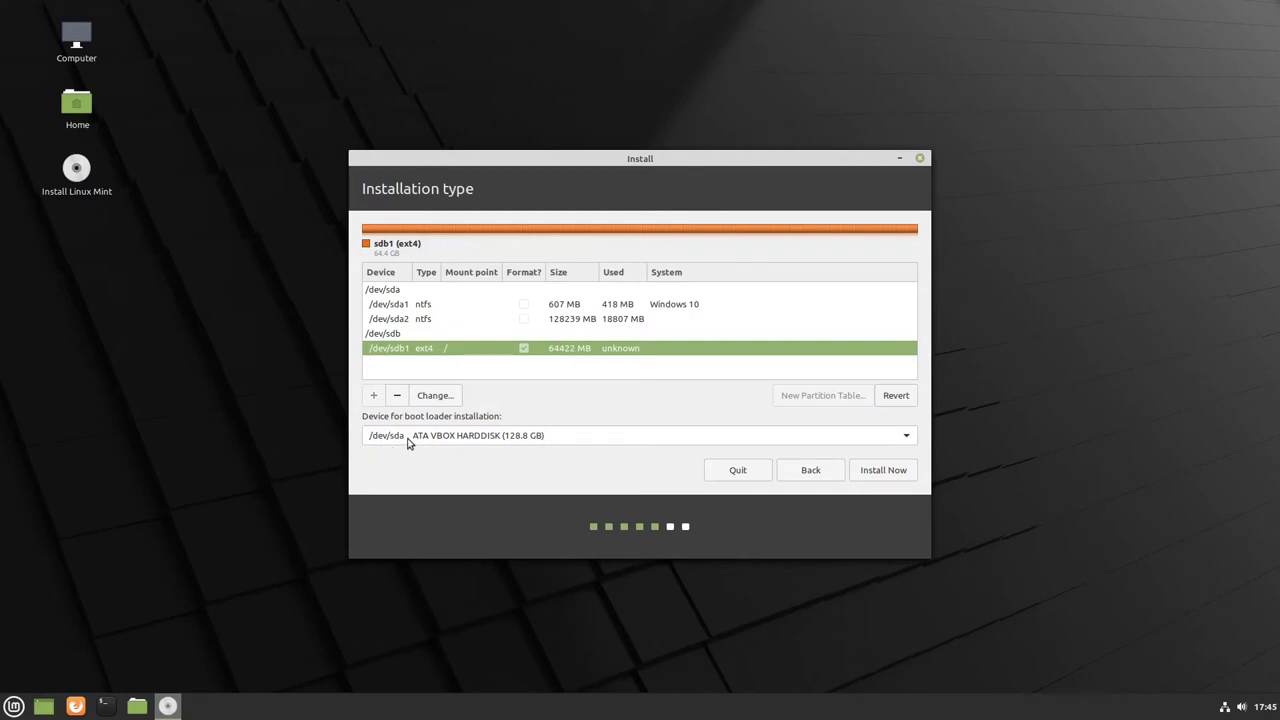
Set the device for boot loader installation to /dev/sdb, the 64.4 GB ATA VBOX HARDDISK
{"action": "left_click", "coordinate": [411, 335]}
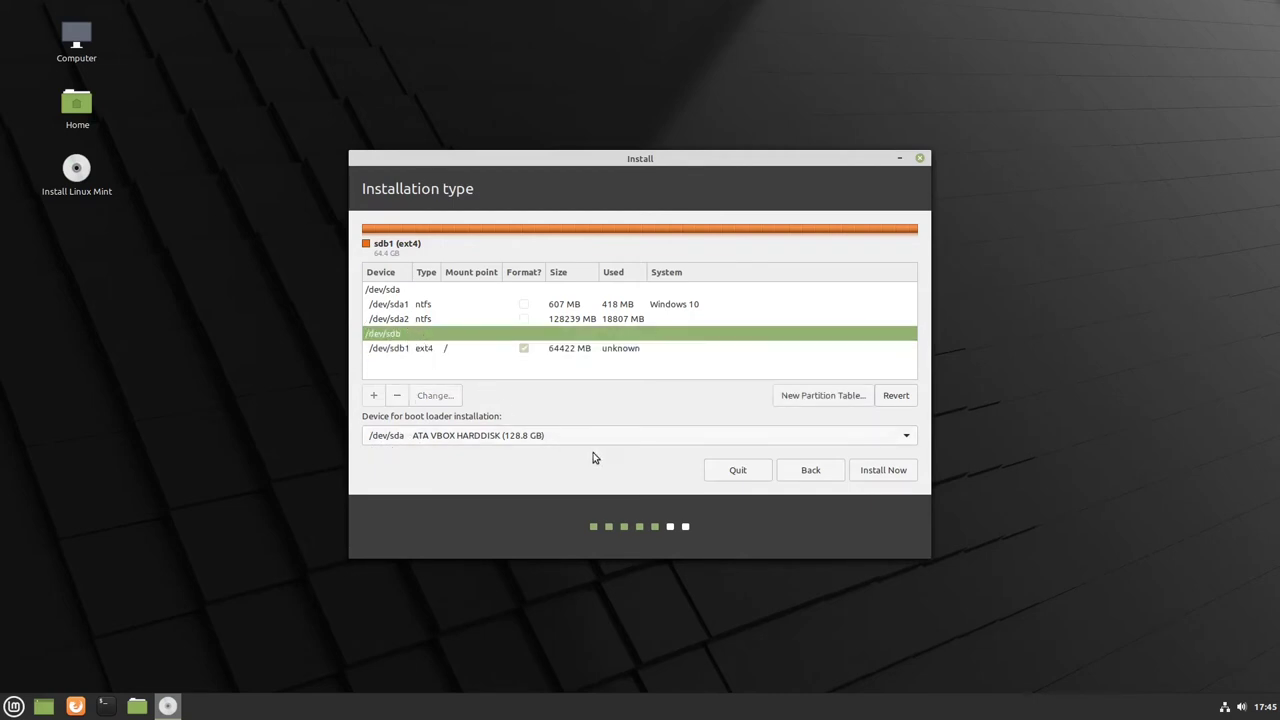
{"action": "left_click", "coordinate": [561, 436]}
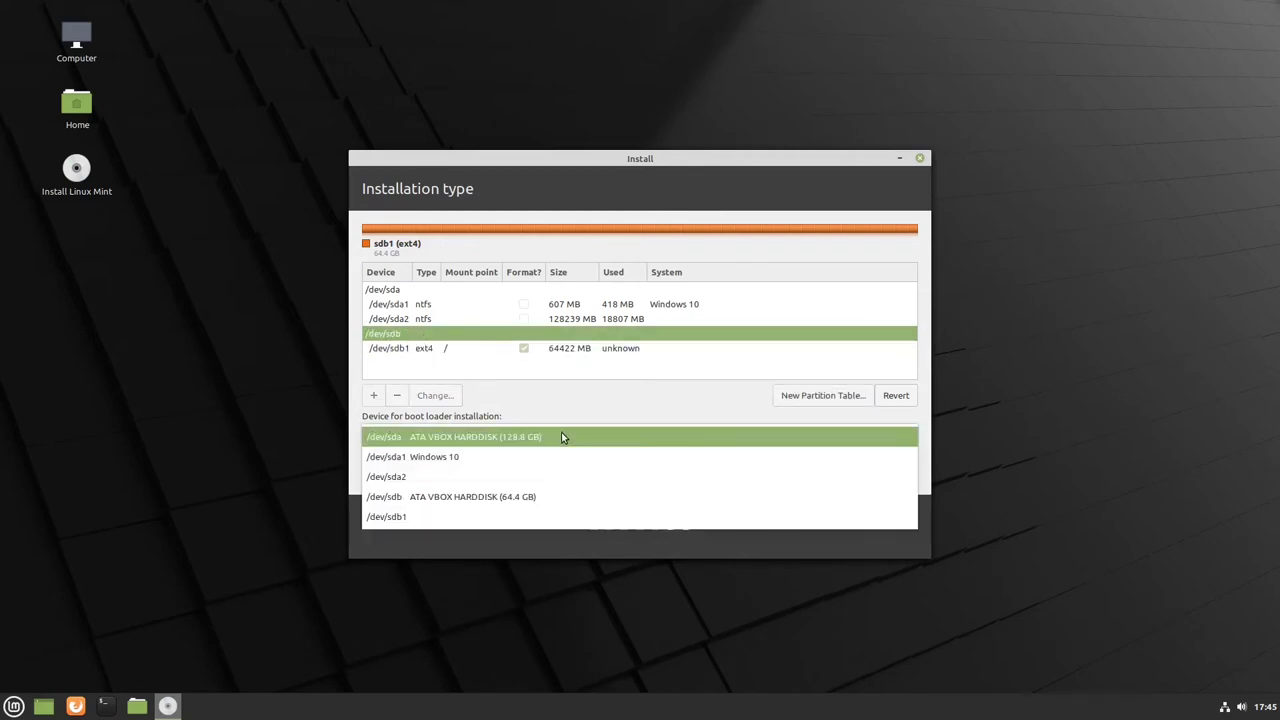
{"action": "left_click", "coordinate": [545, 499]}
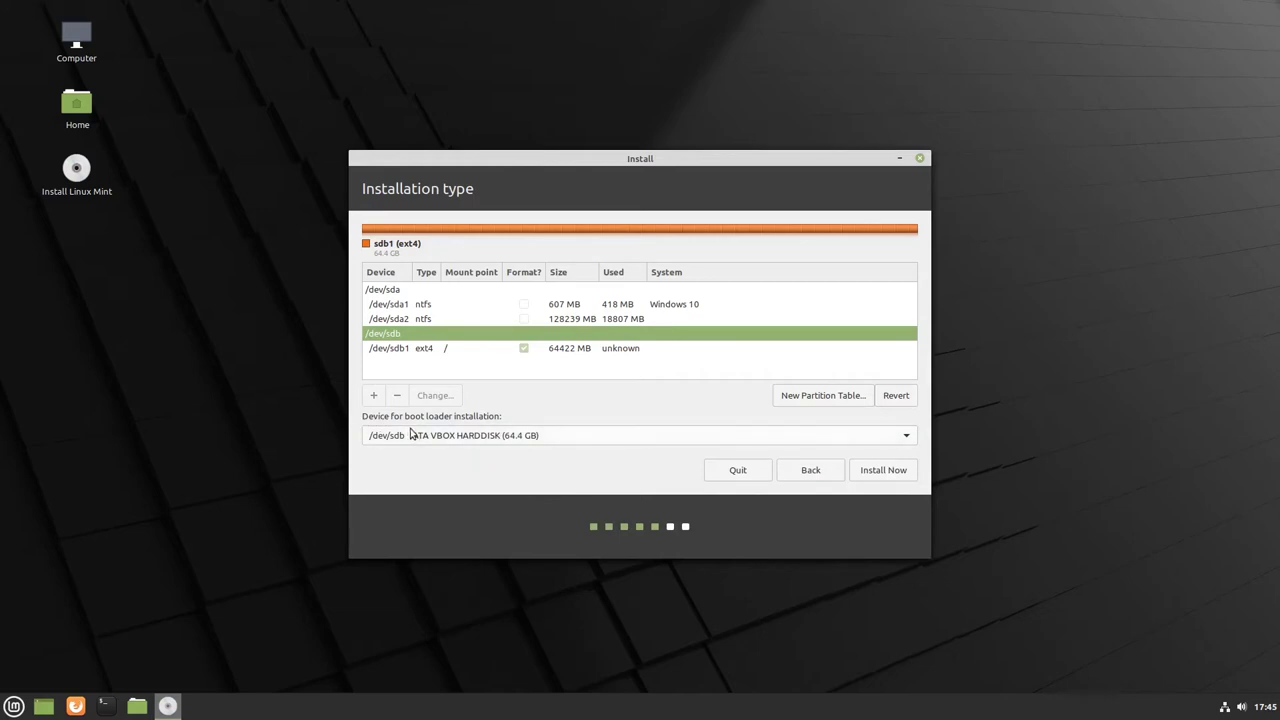
Review the /dev/sdb1 mount point and format setting against the Windows 10 partition /dev/sda1 in the partition list
{"action": "left_click", "coordinate": [418, 350]}
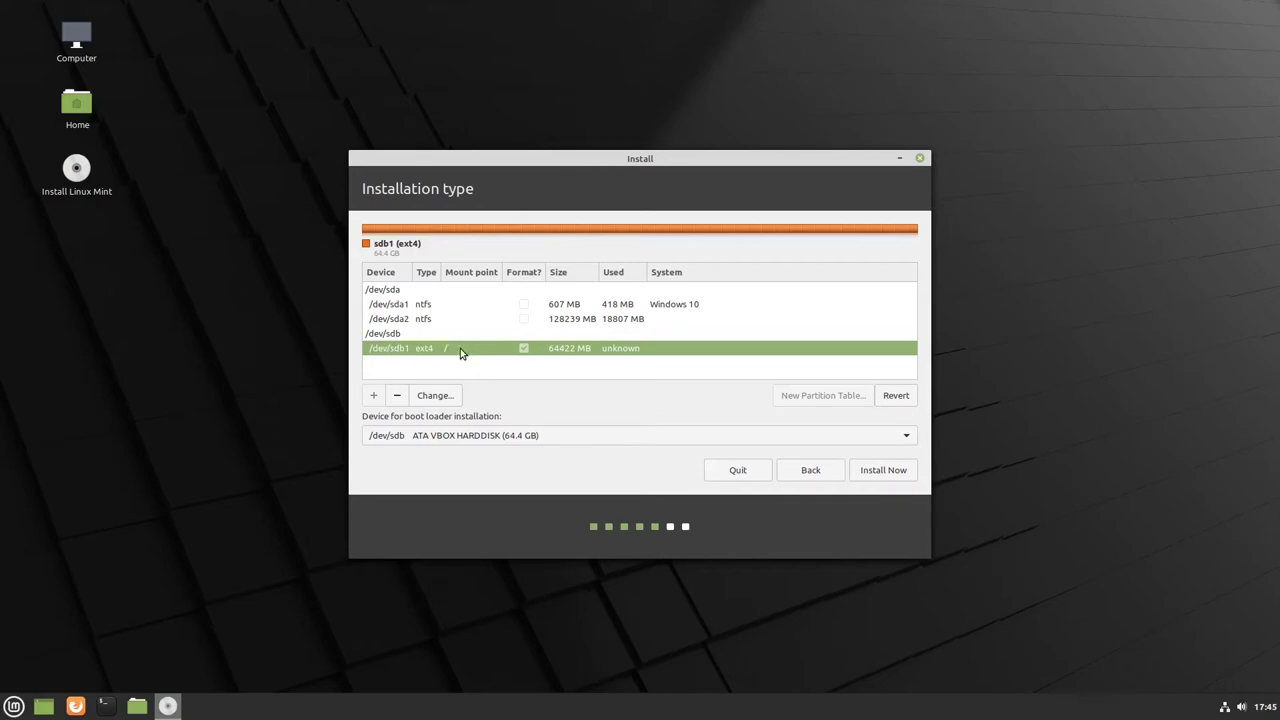
{"action": "left_click", "coordinate": [407, 336]}
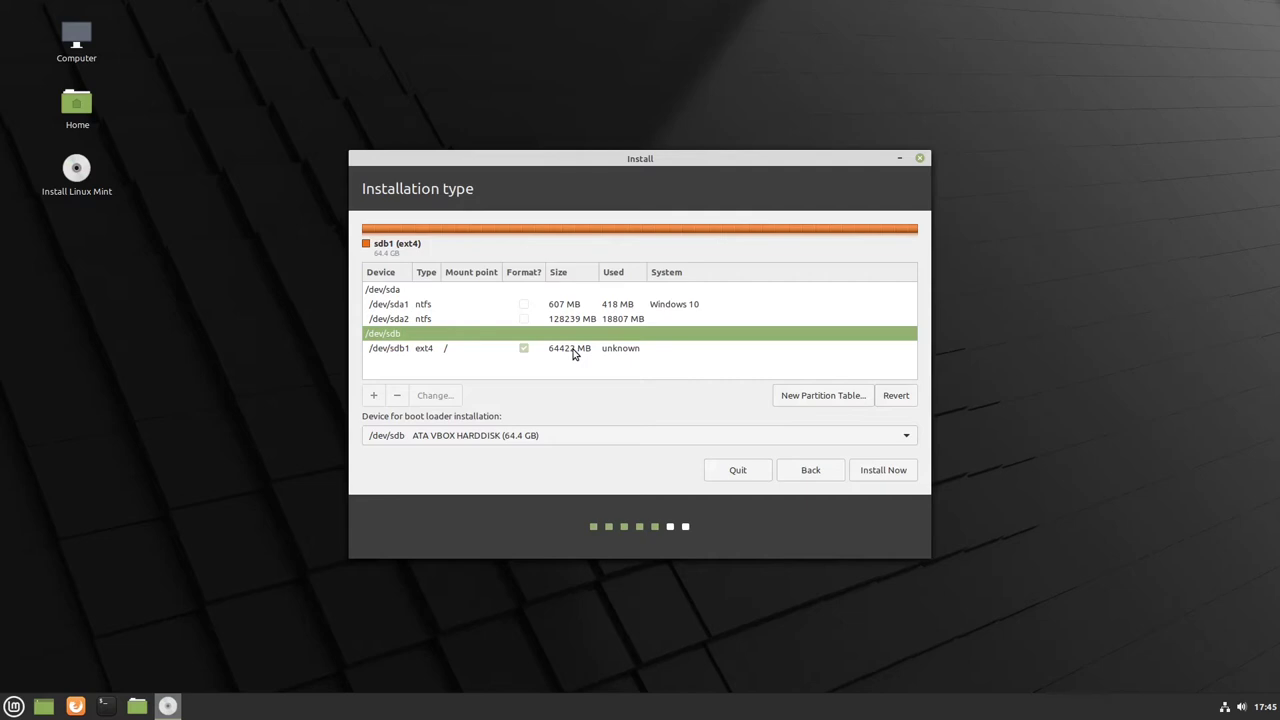
{"action": "left_click", "coordinate": [672, 304]}
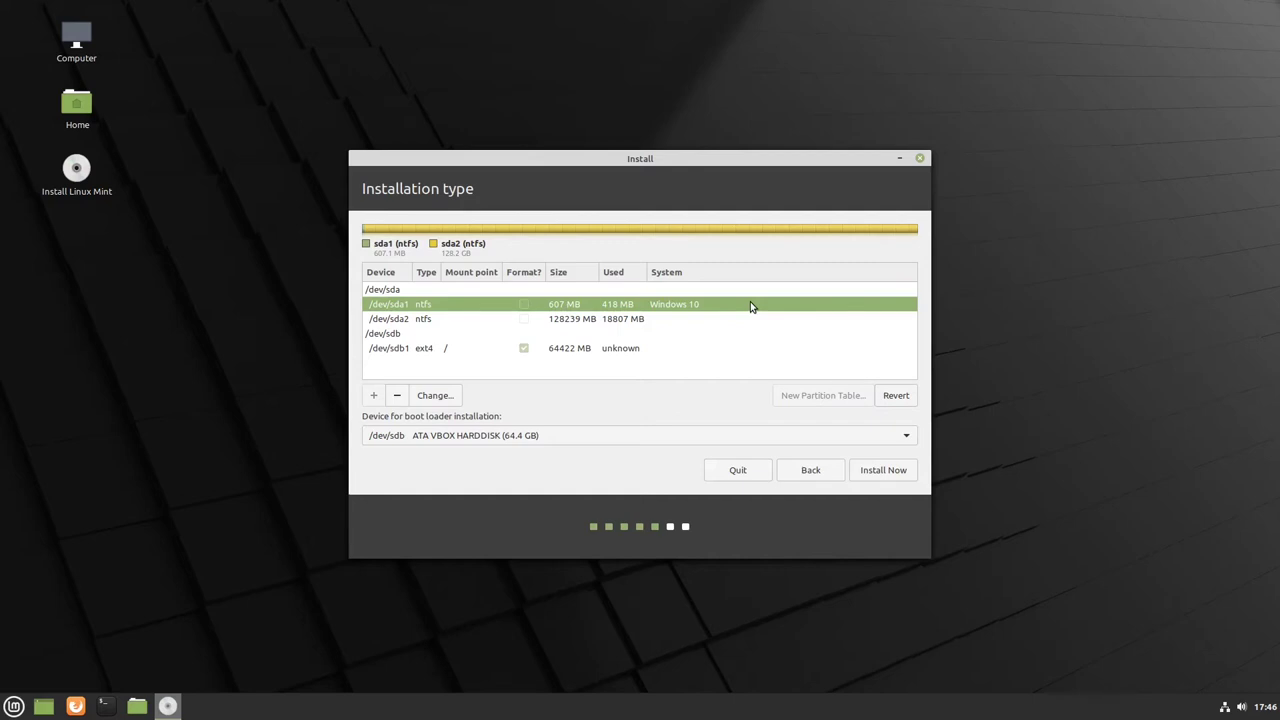
{"action": "left_click", "coordinate": [397, 334]}
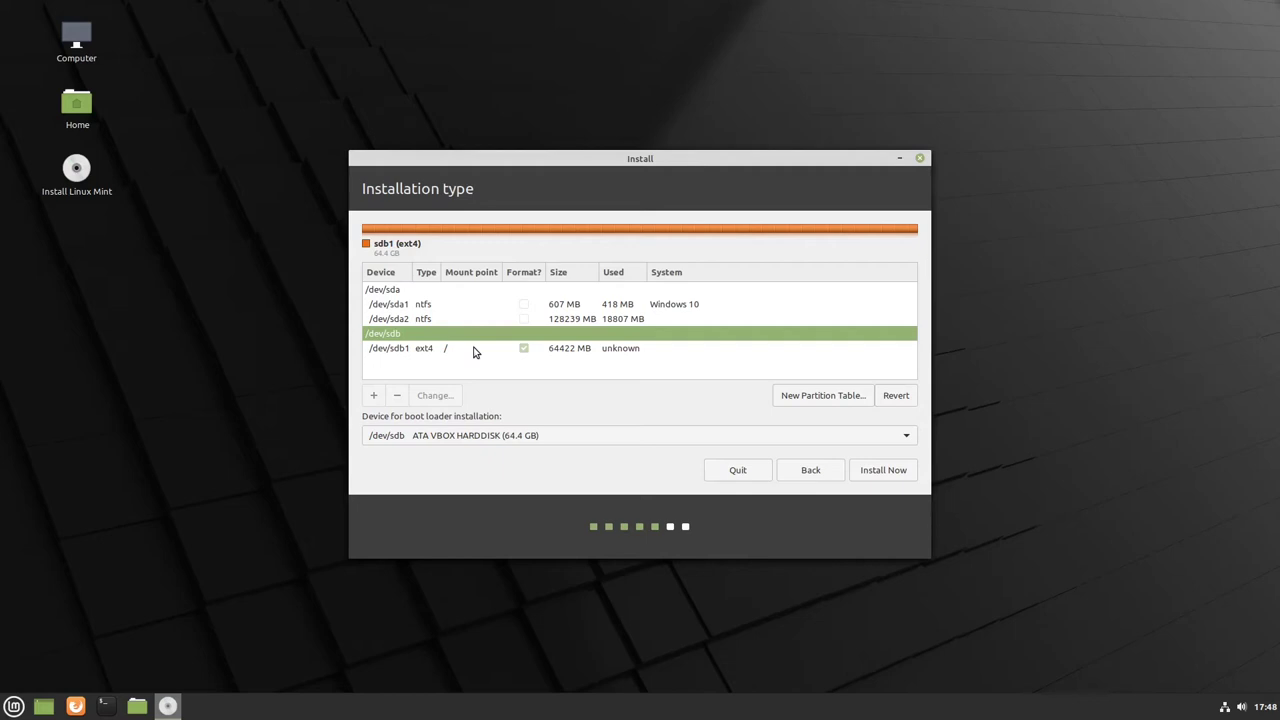
{"action": "left_click", "coordinate": [391, 350]}
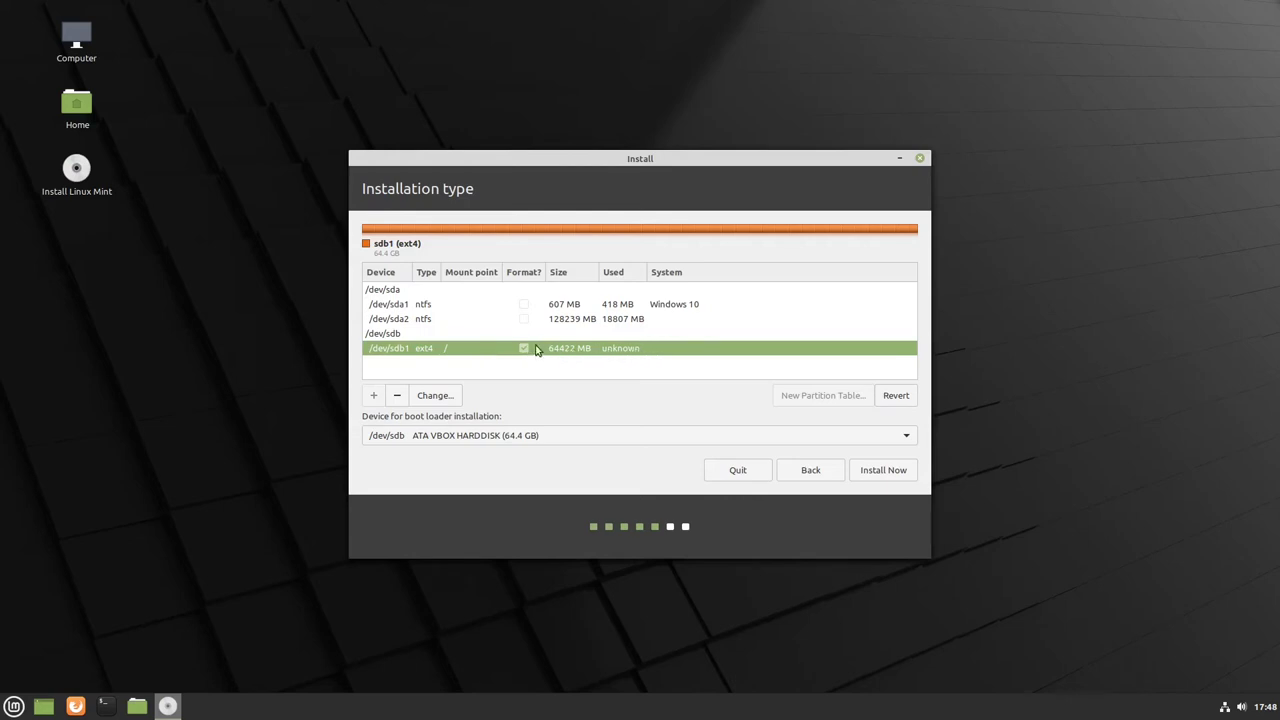
{"action": "left_click", "coordinate": [432, 334]}
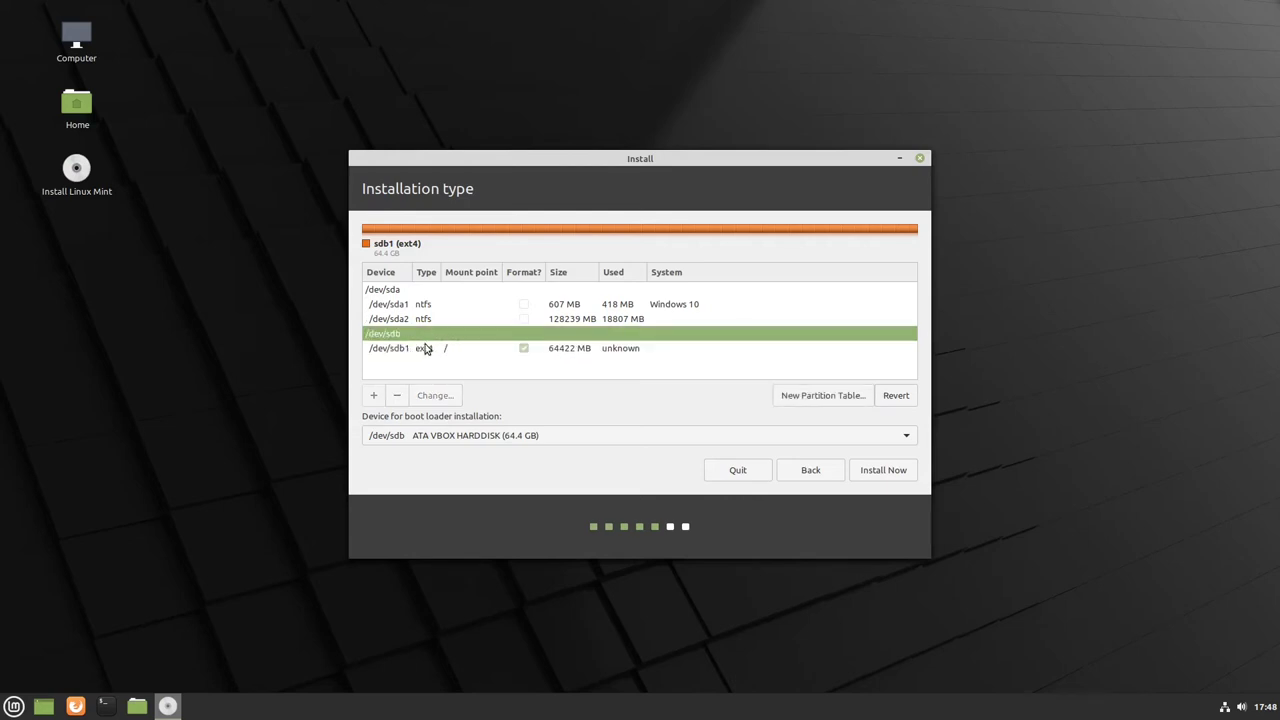
{"action": "left_click", "coordinate": [430, 350]}
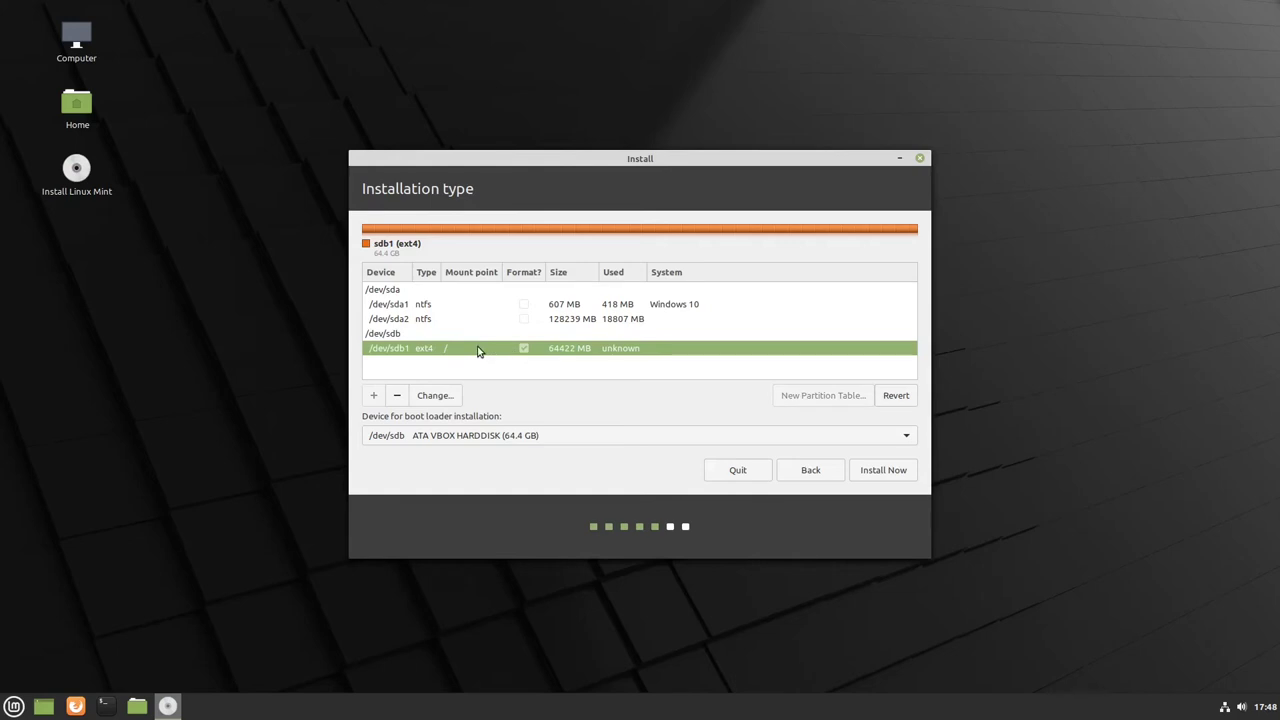
{"action": "left_click", "coordinate": [620, 306]}
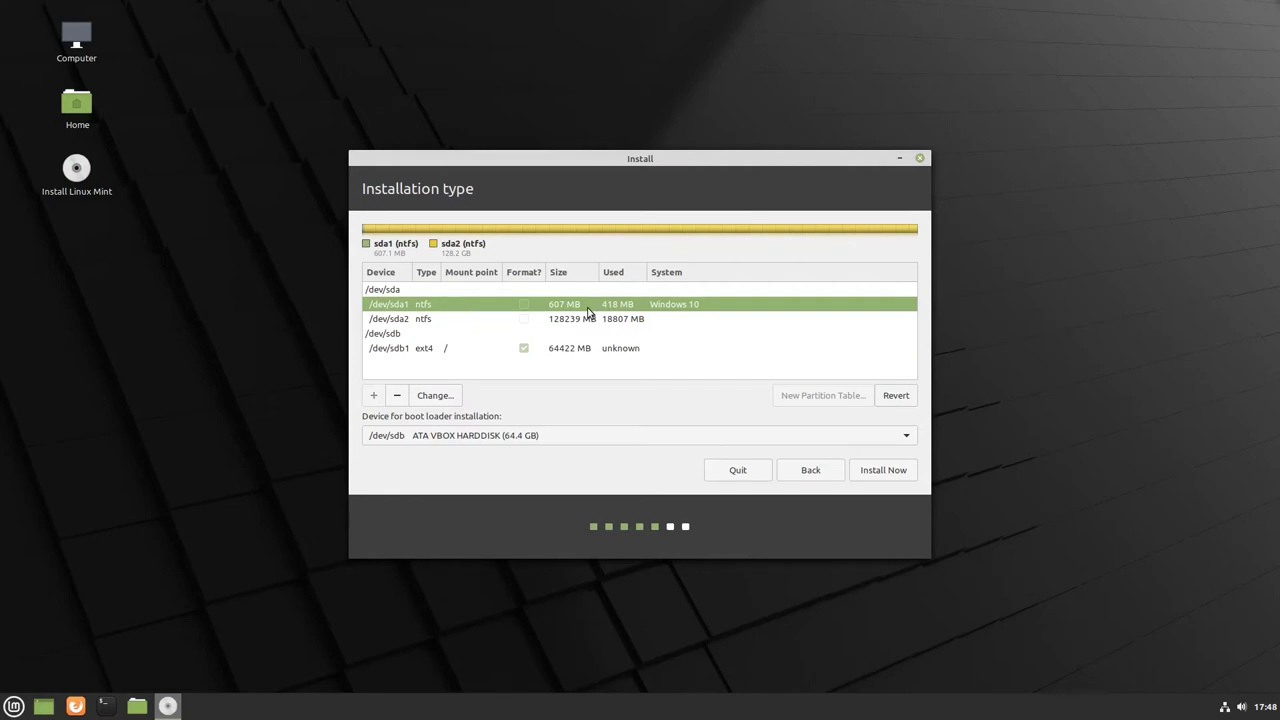
{"action": "left_click", "coordinate": [417, 349]}
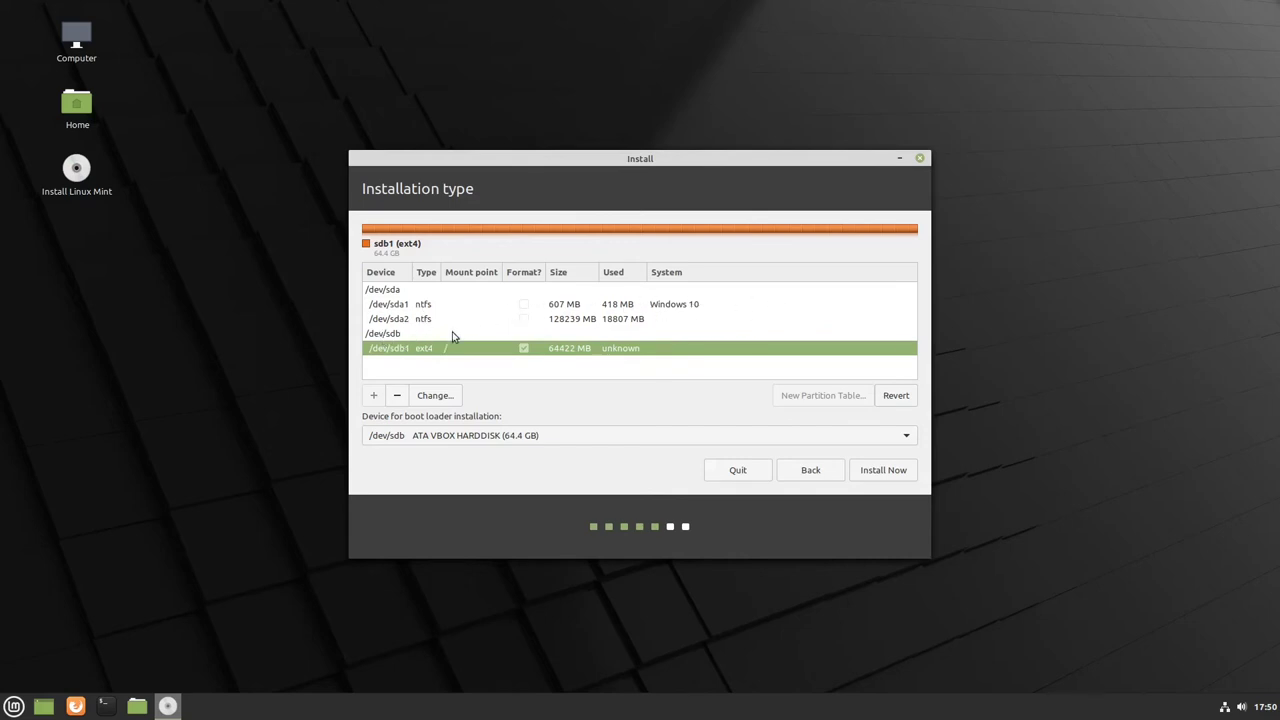
Keep /dev/sdb as the boot loader device, then start the installation and approve writing the changes to the disks
{"action": "left_click", "coordinate": [573, 435]}
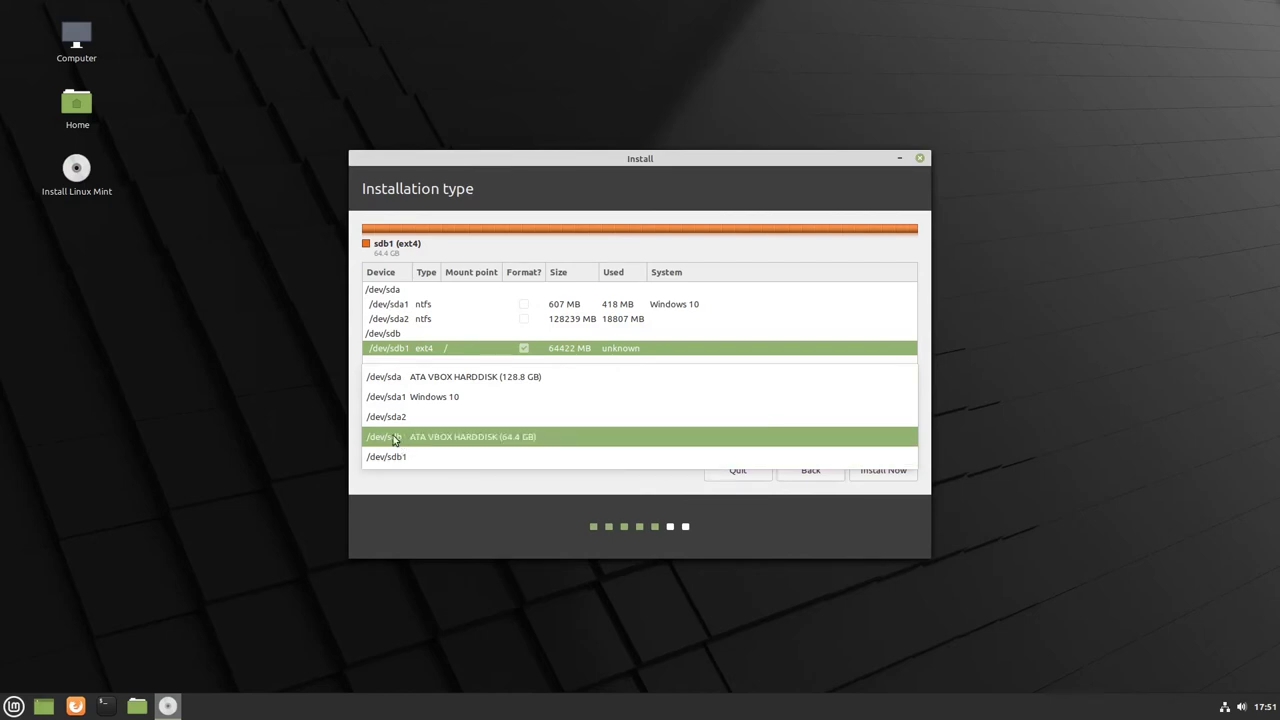
{"action": "left_click", "coordinate": [481, 437]}
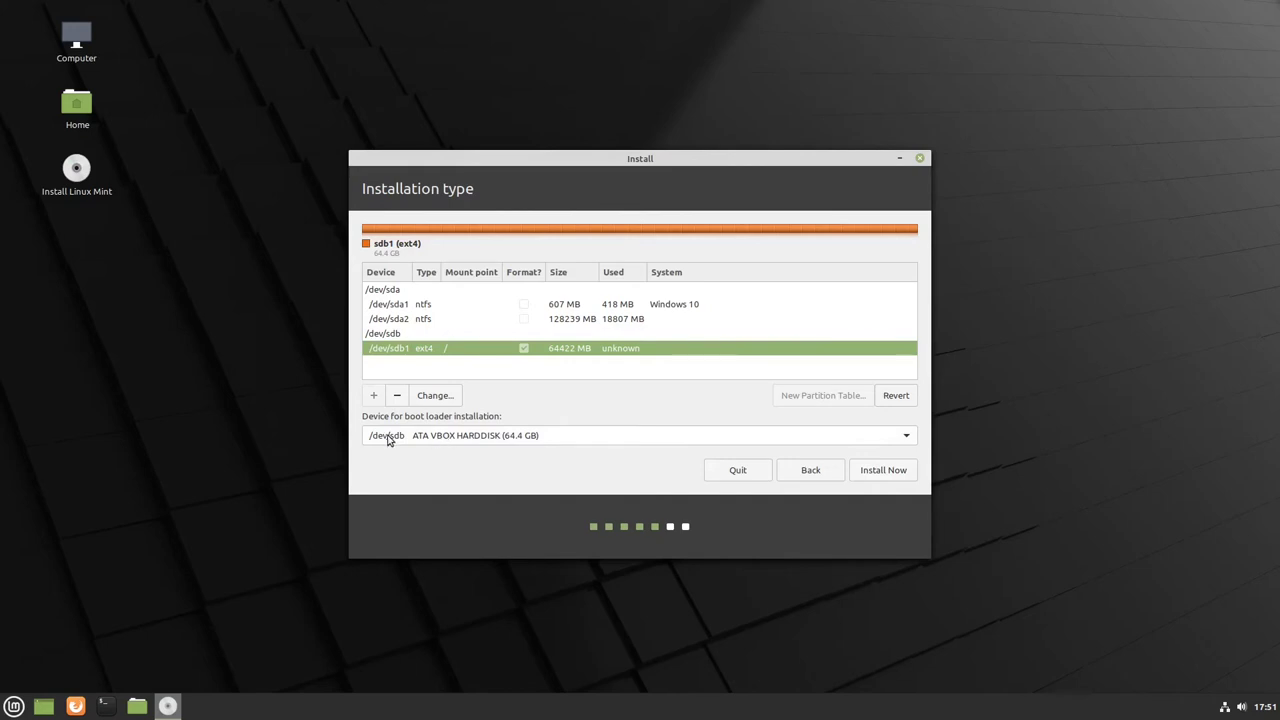
{"action": "left_click", "coordinate": [911, 470]}
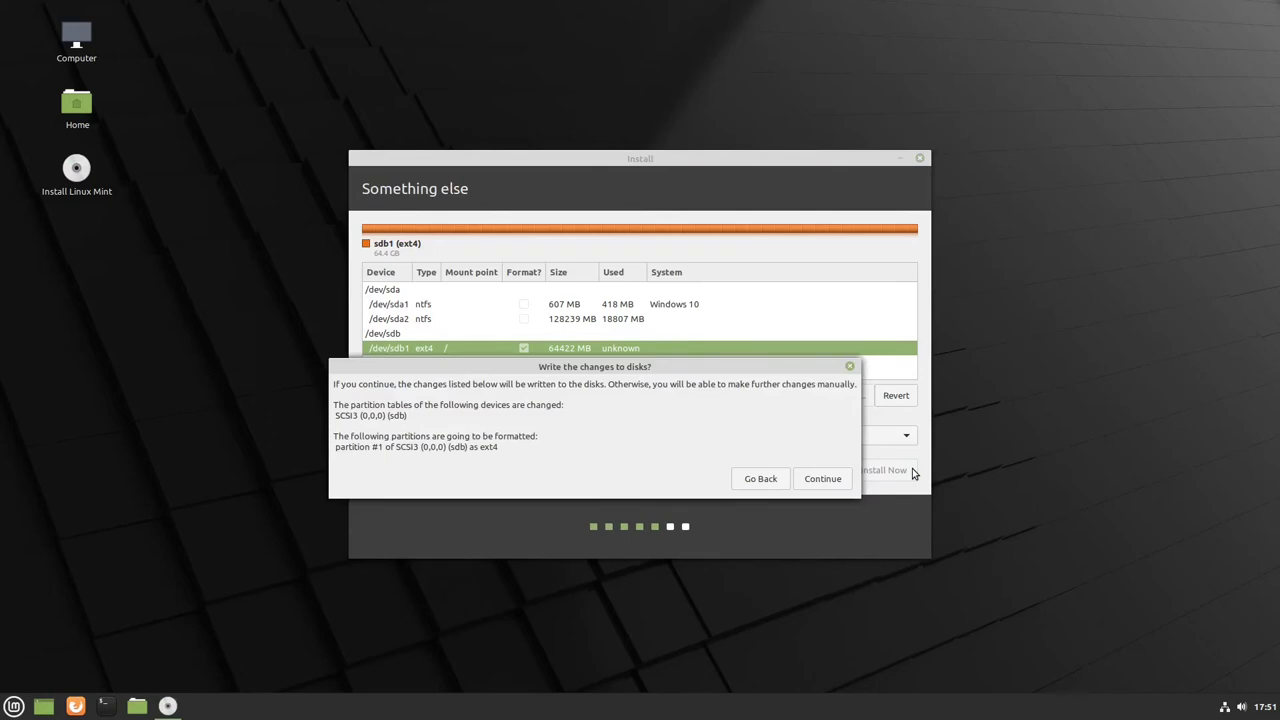
{"action": "left_click", "coordinate": [826, 480]}
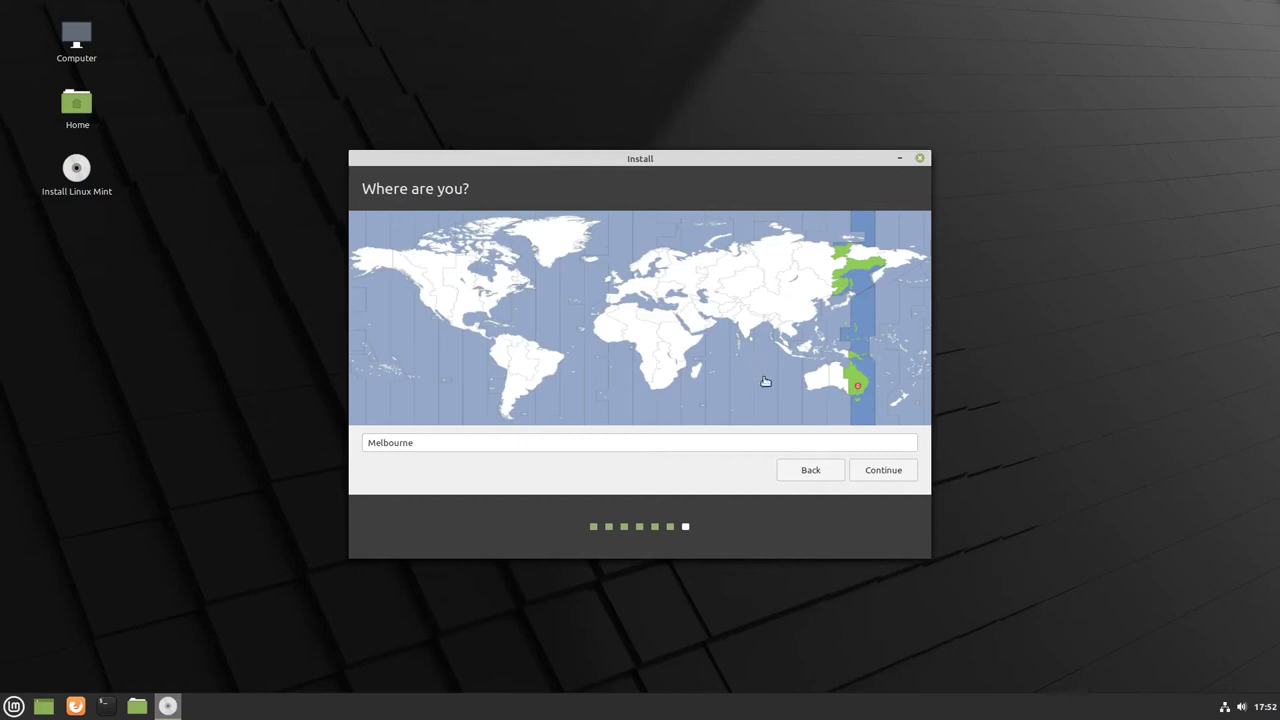
Accept Melbourne as the location and submit the user account details with computer name winlin2 and password login required
{"action": "left_click", "coordinate": [911, 477]}
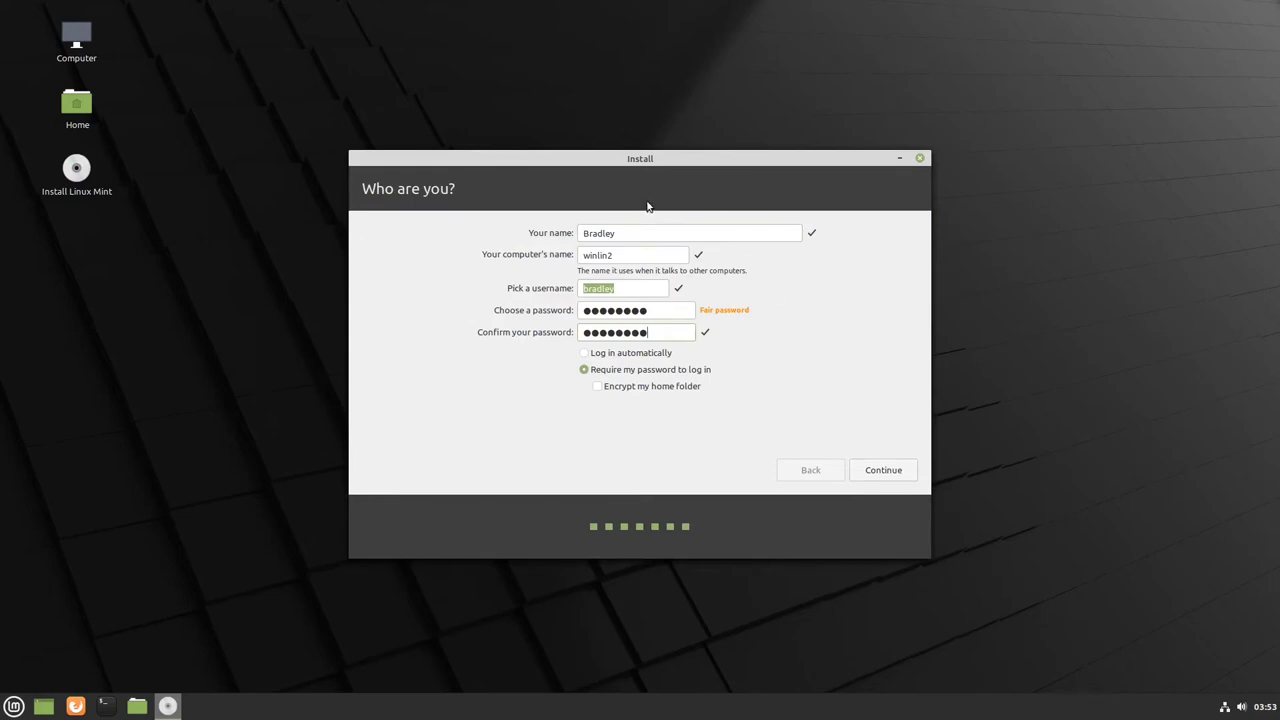
{"action": "left_click", "coordinate": [911, 475]}
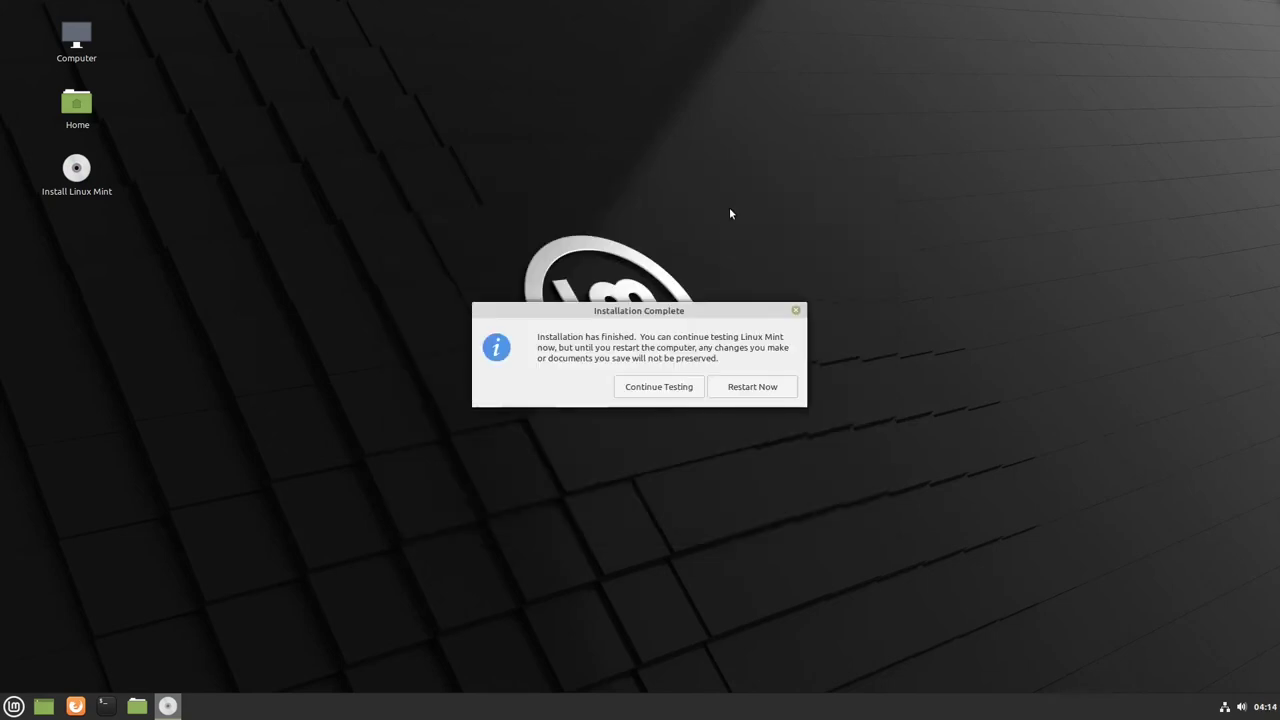
Restart from the finished installer into Windows 10 and open Disk Management in an enlarged window
{"action": "left_click", "coordinate": [788, 390]}
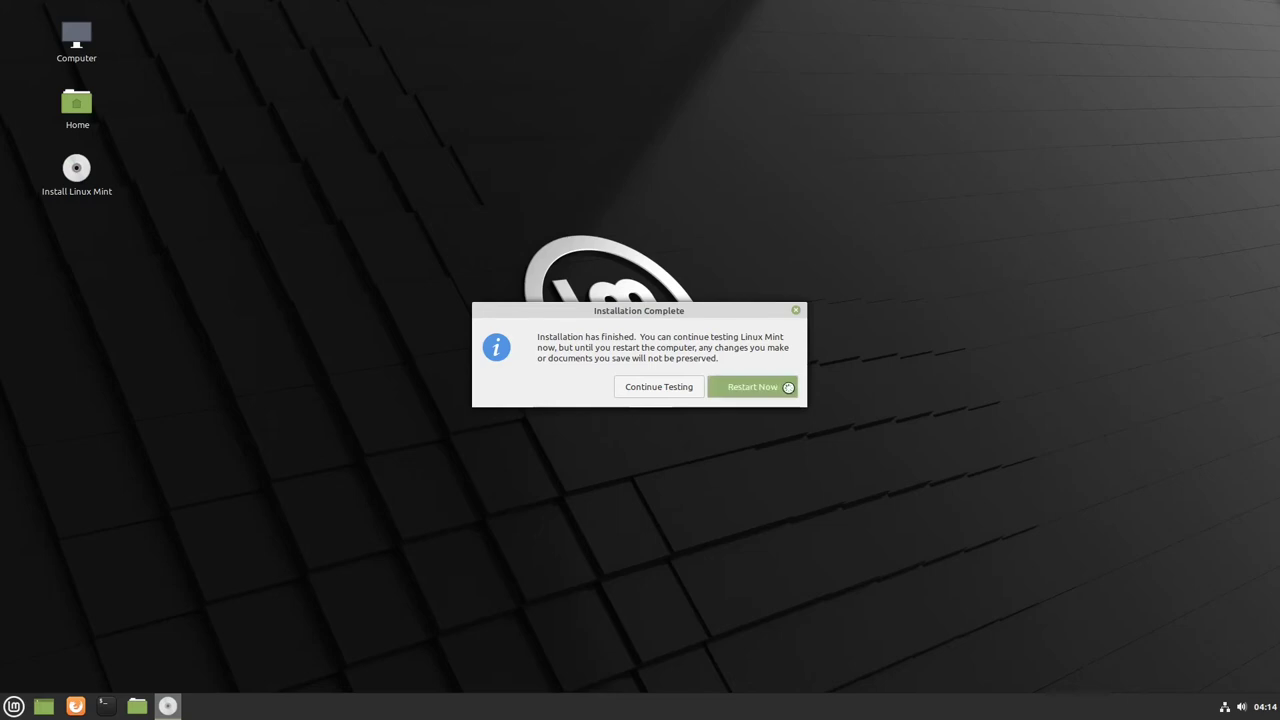
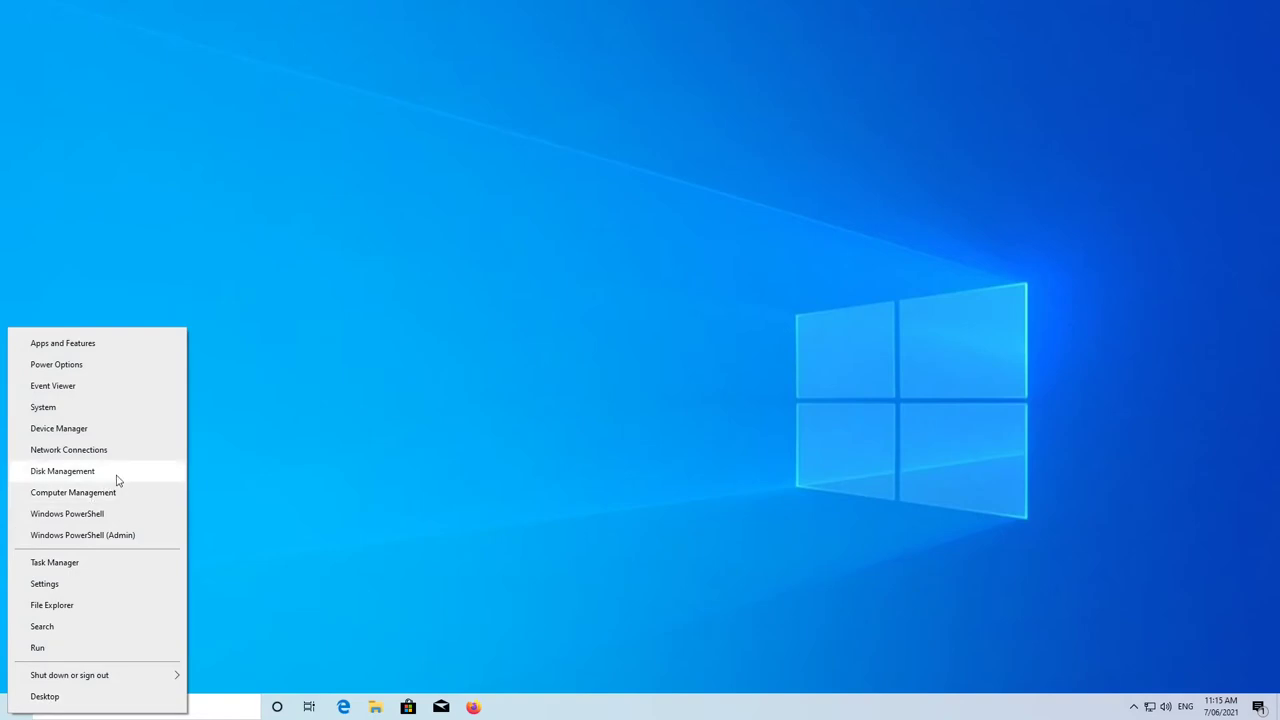
{"action": "left_click", "coordinate": [144, 476]}
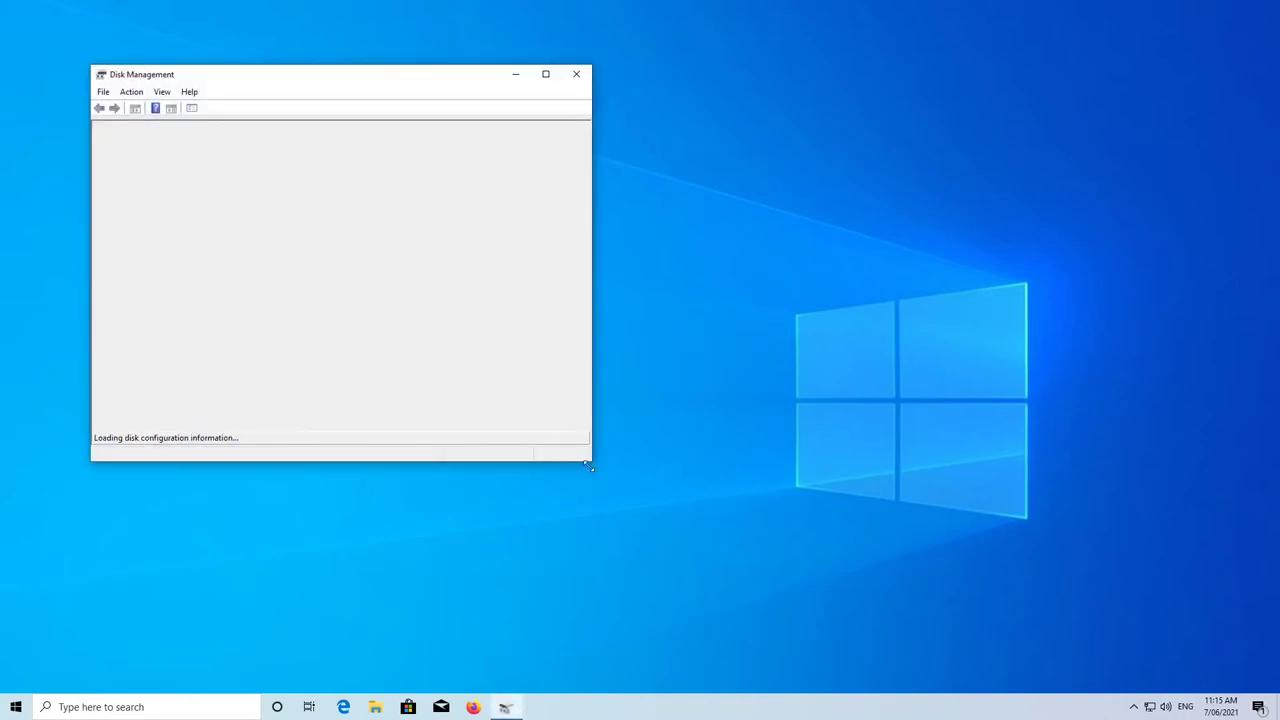
{"action": "left_click_drag", "start_coordinate": [588, 464], "coordinate": [882, 553]}
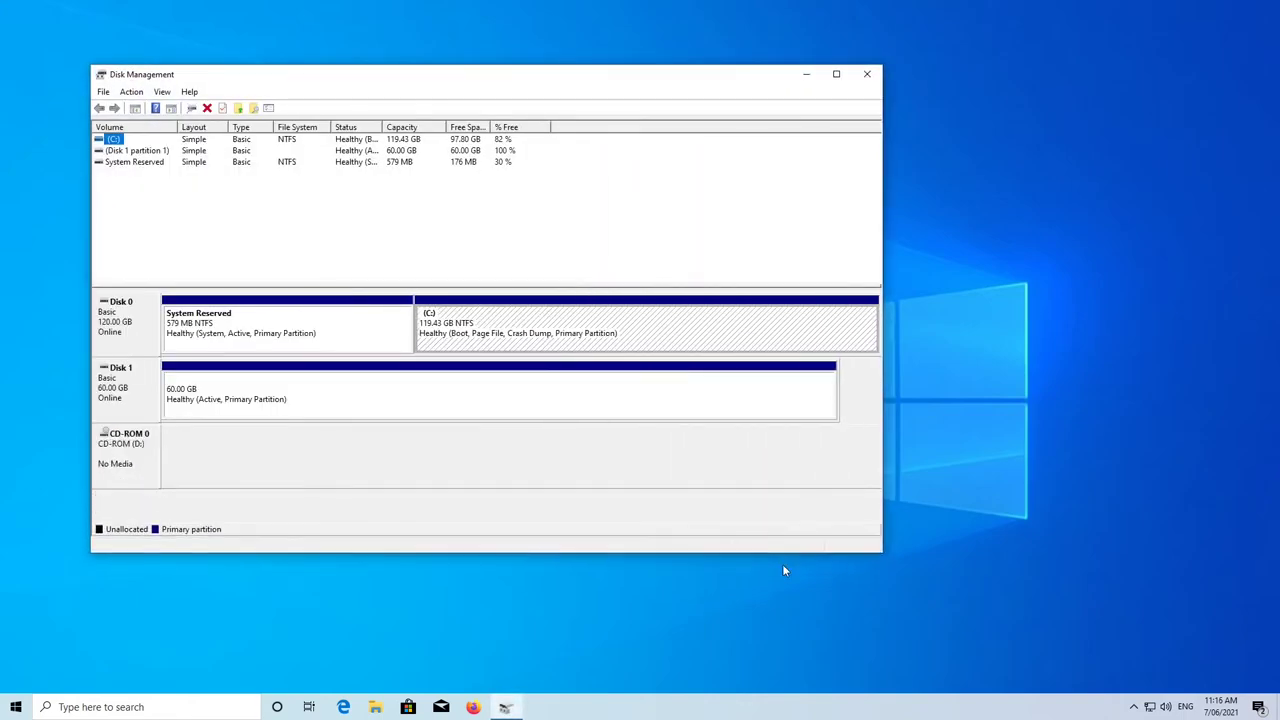
Compare the C: partition on Disk 0 with the 60 GB partition on Disk 1, and close Disk Management
{"action": "left_click", "coordinate": [148, 318]}
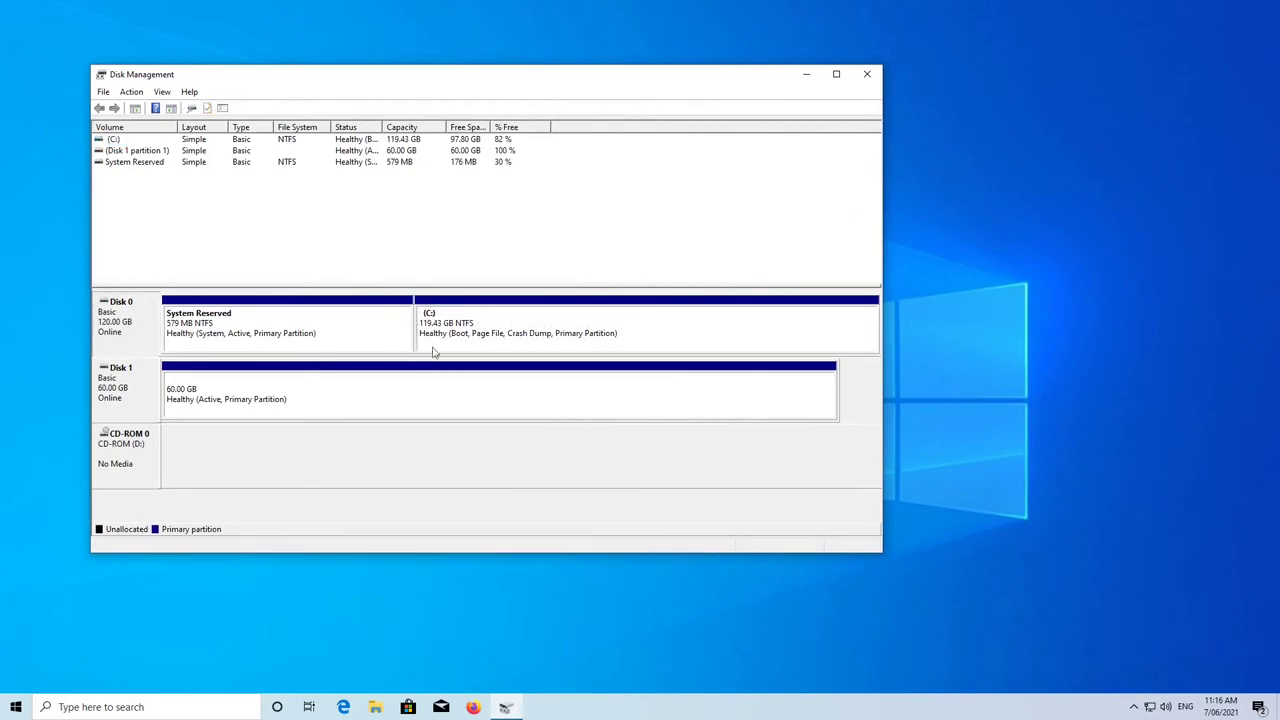
{"action": "left_click", "coordinate": [647, 330]}
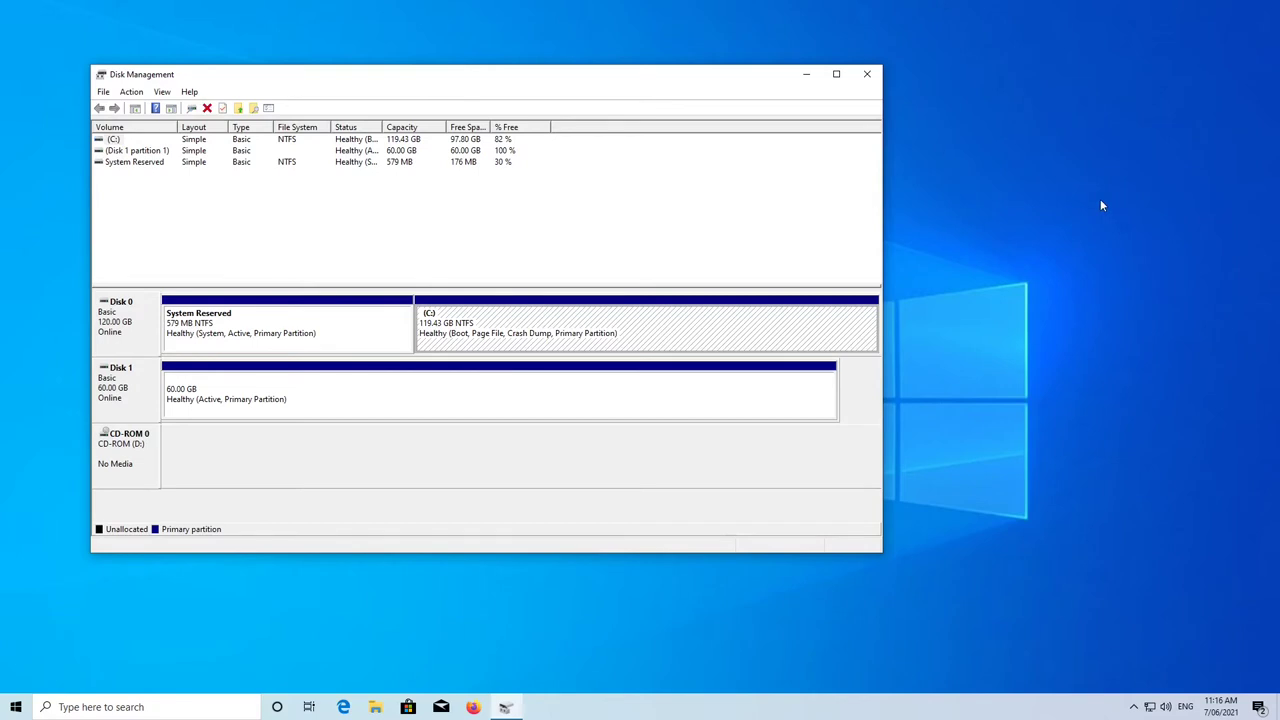
{"action": "left_click", "coordinate": [131, 393]}
{"action": "left_click", "coordinate": [466, 400]}
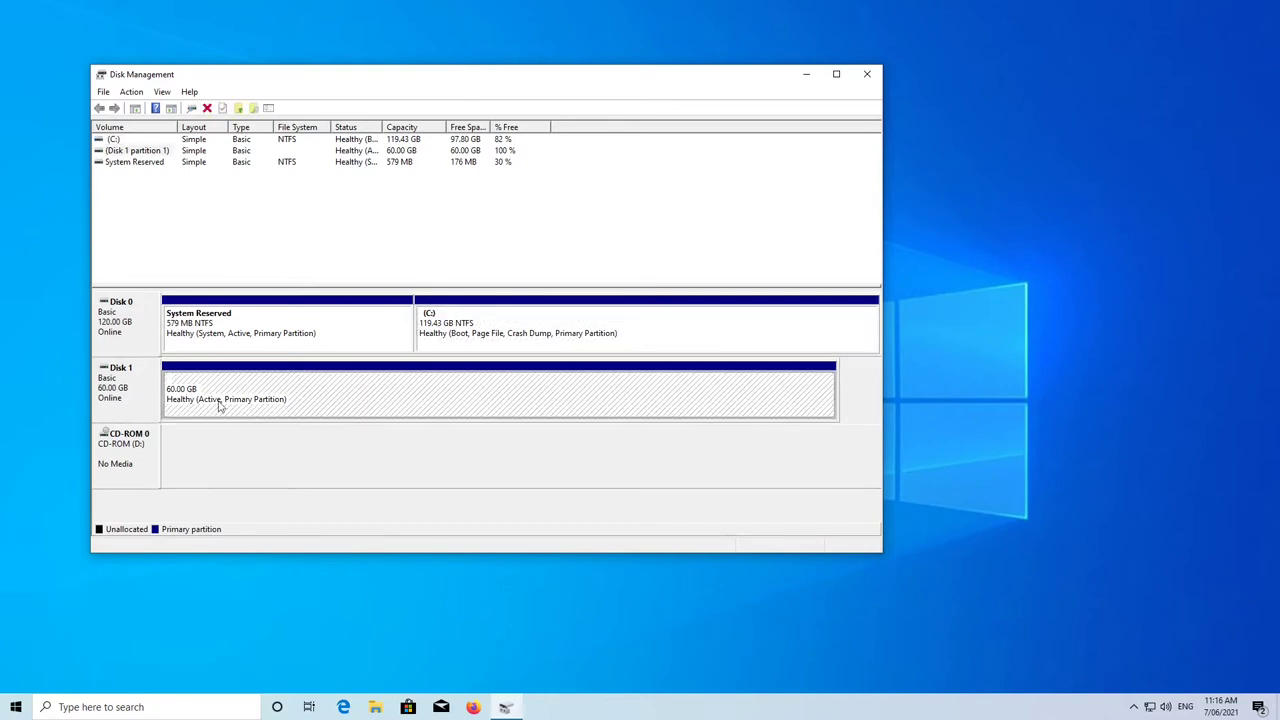
{"action": "left_click", "coordinate": [641, 332]}
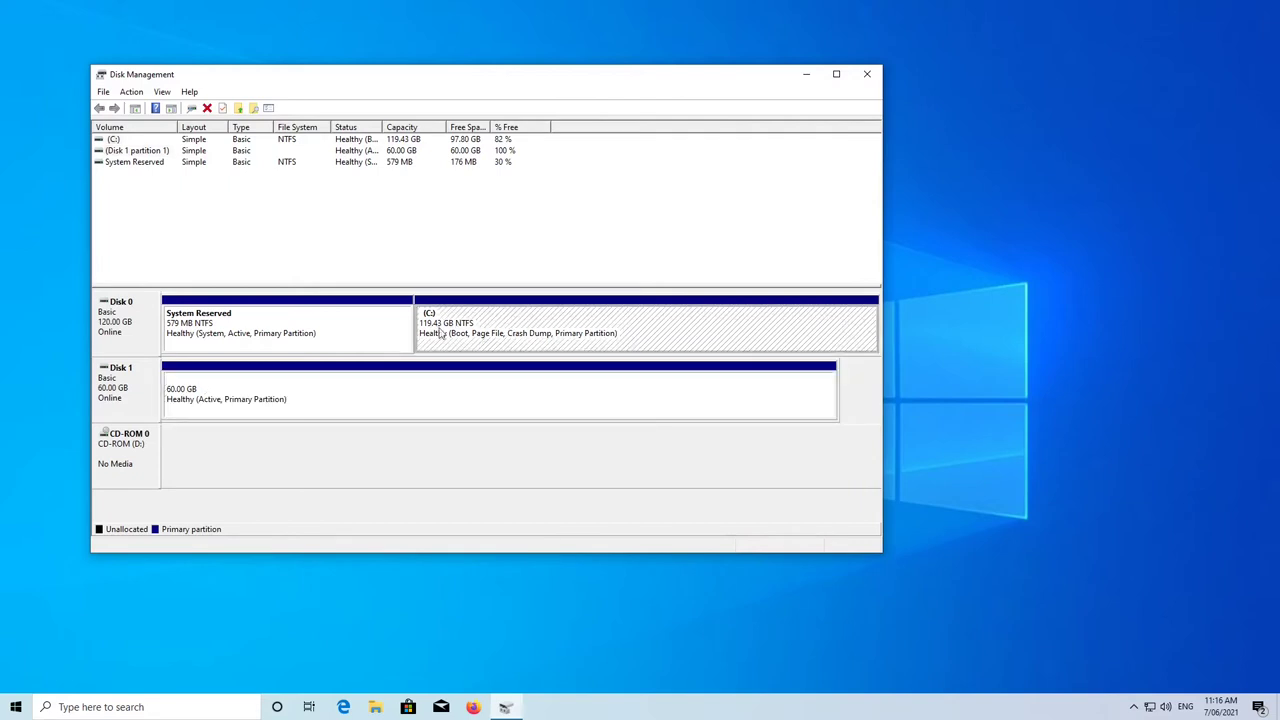
{"action": "left_click", "coordinate": [414, 389]}
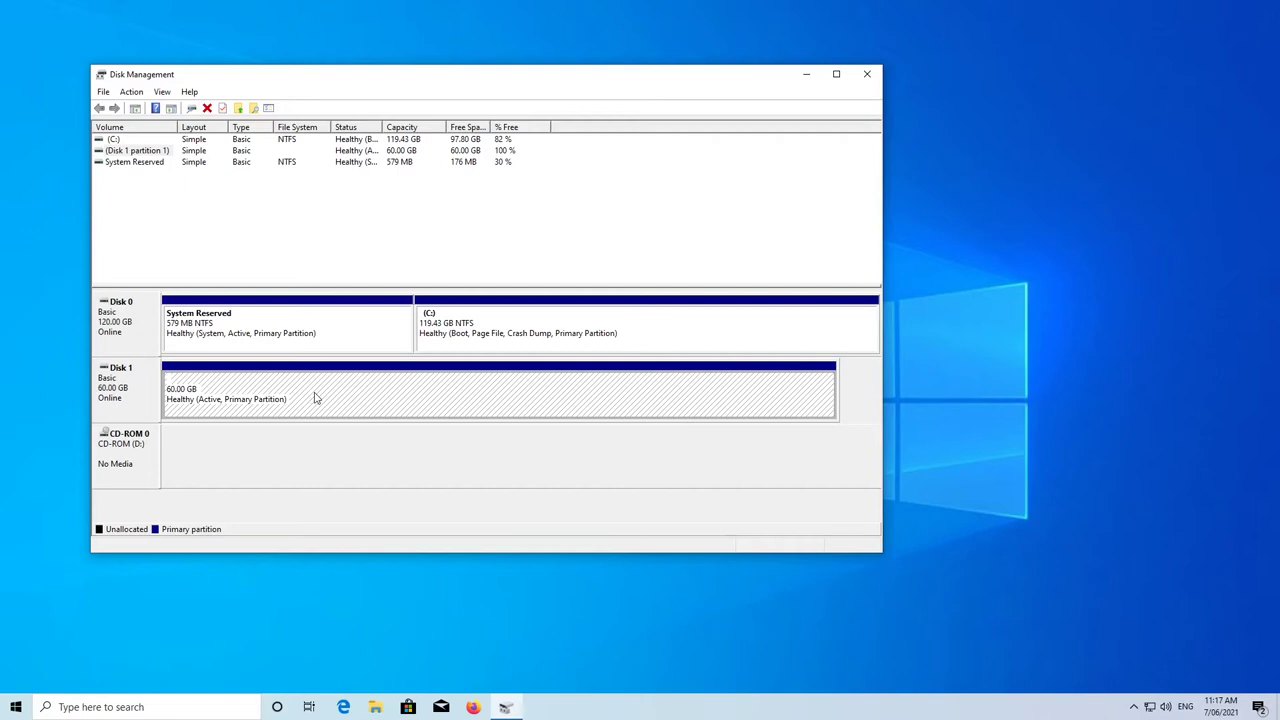
{"action": "left_click", "coordinate": [868, 76]}
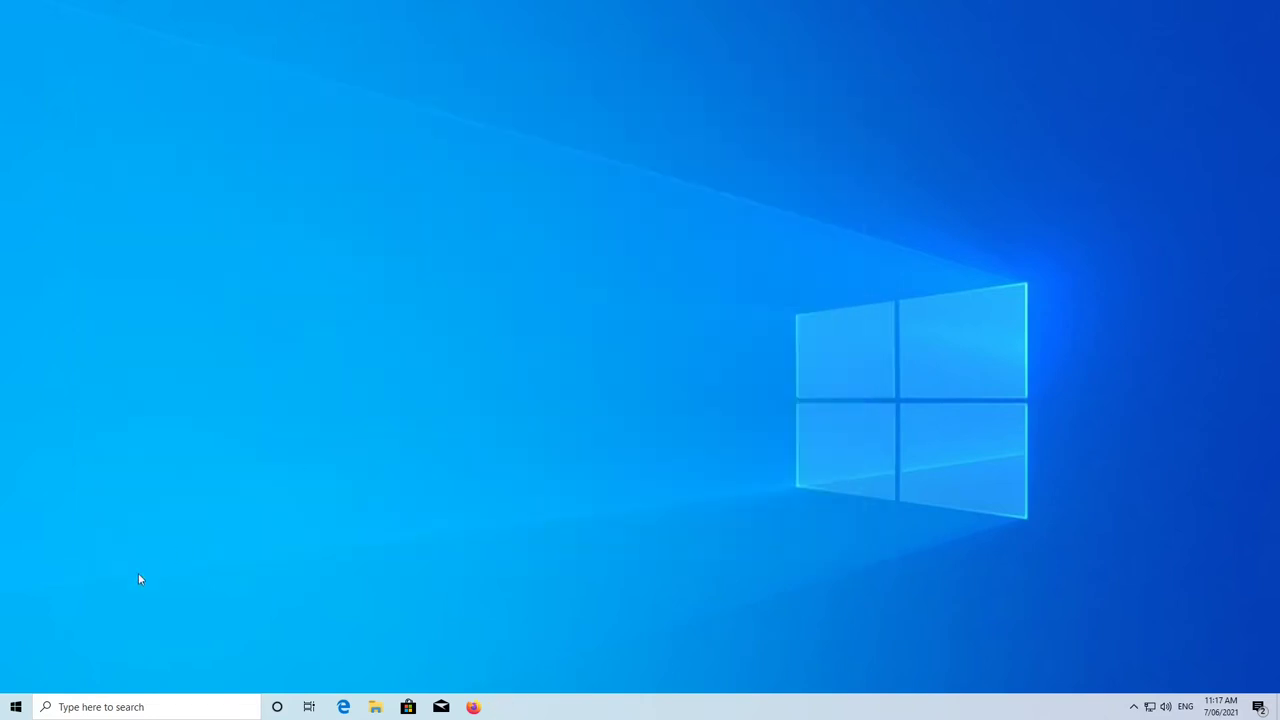
Restart Windows and boot from the second hard disk using the temporary boot device selection
{"action": "left_click", "coordinate": [16, 707]}
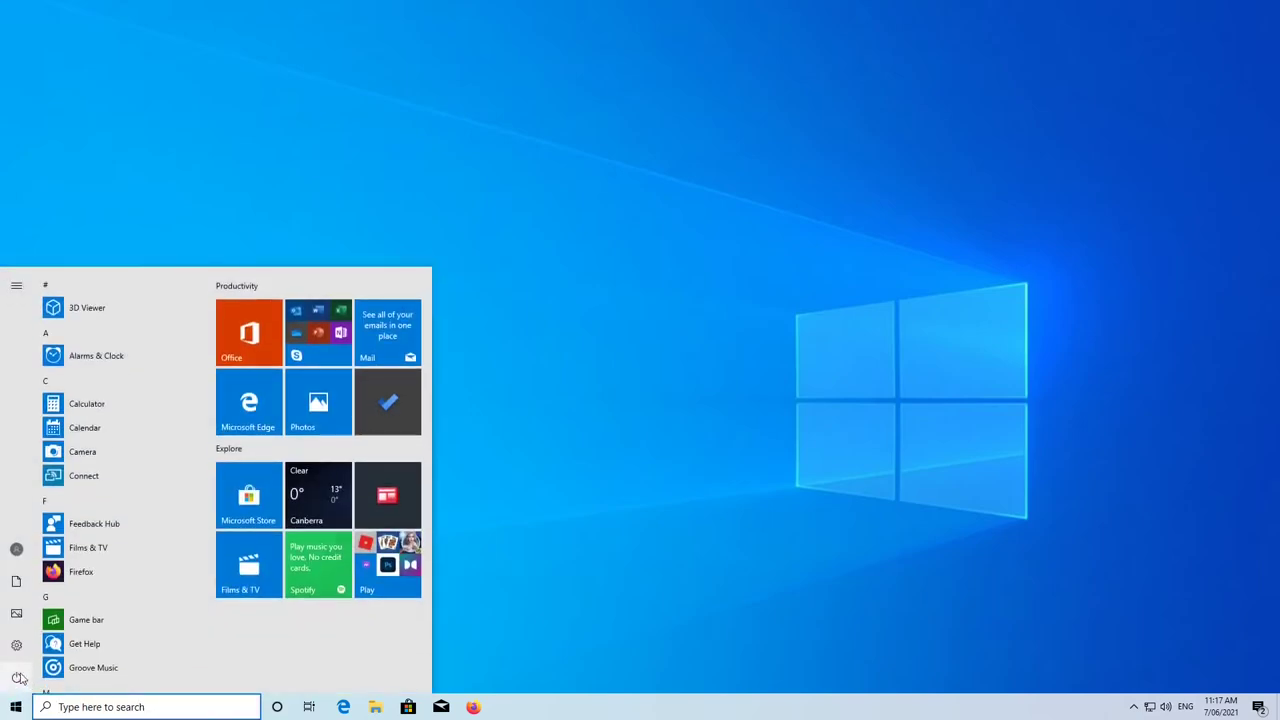
{"action": "left_click", "coordinate": [19, 678]}
{"action": "left_click", "coordinate": [40, 650]}
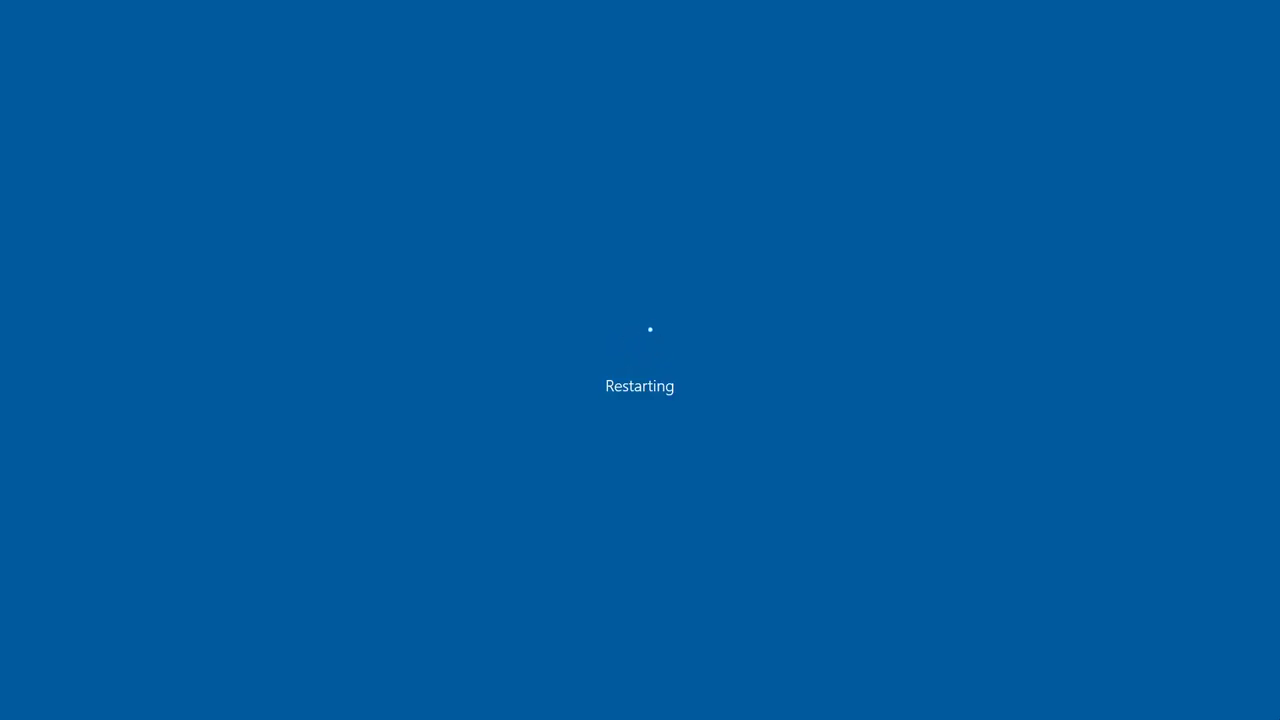
{"action": "key", "text": "F12"}
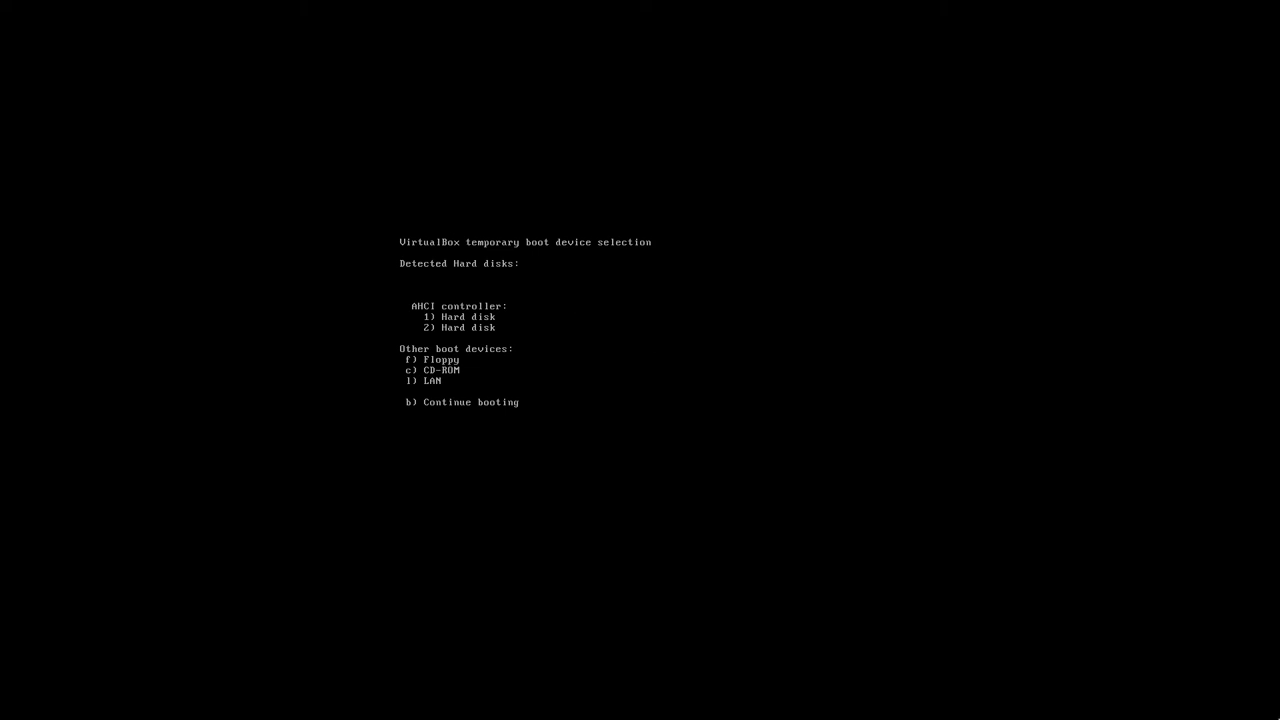
{"action": "key", "text": "2"}
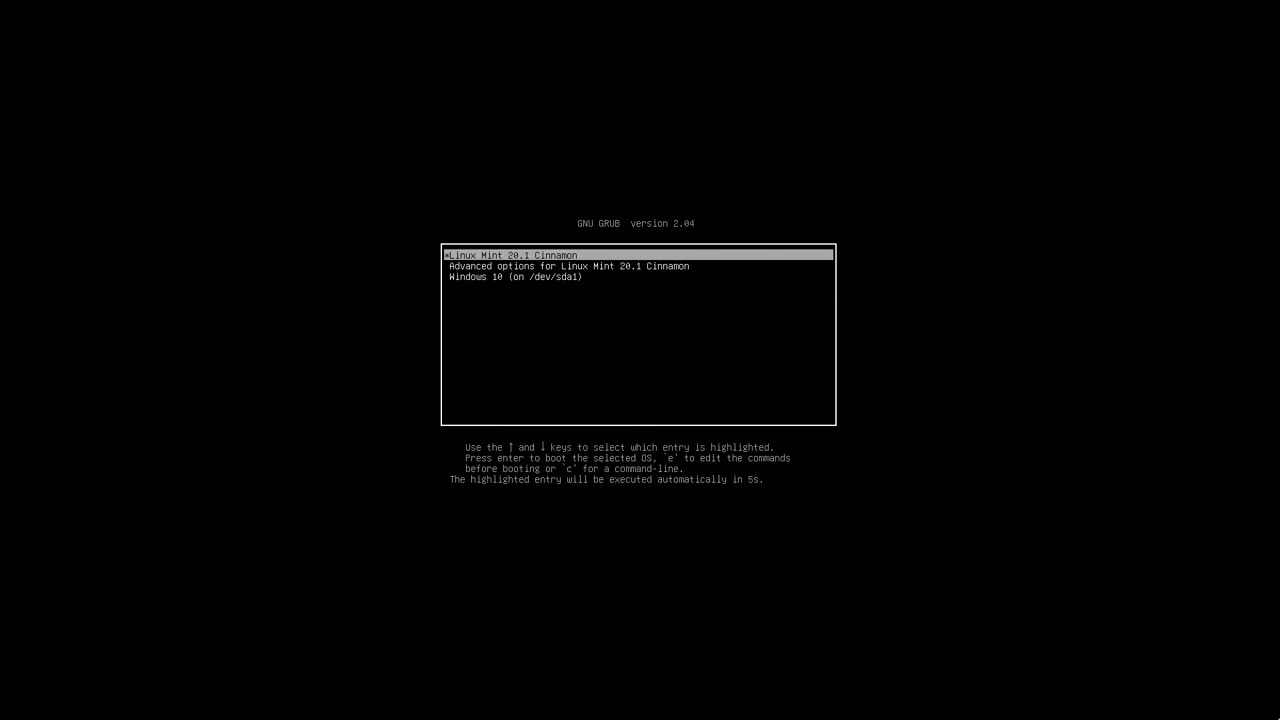
Look through the GRUB boot entries for Linux Mint 20.1 Cinnamon, its advanced options and Windows 10 on /dev/sda1
{"action": "key", "text": "Down"}
{"action": "key", "text": "Down"}
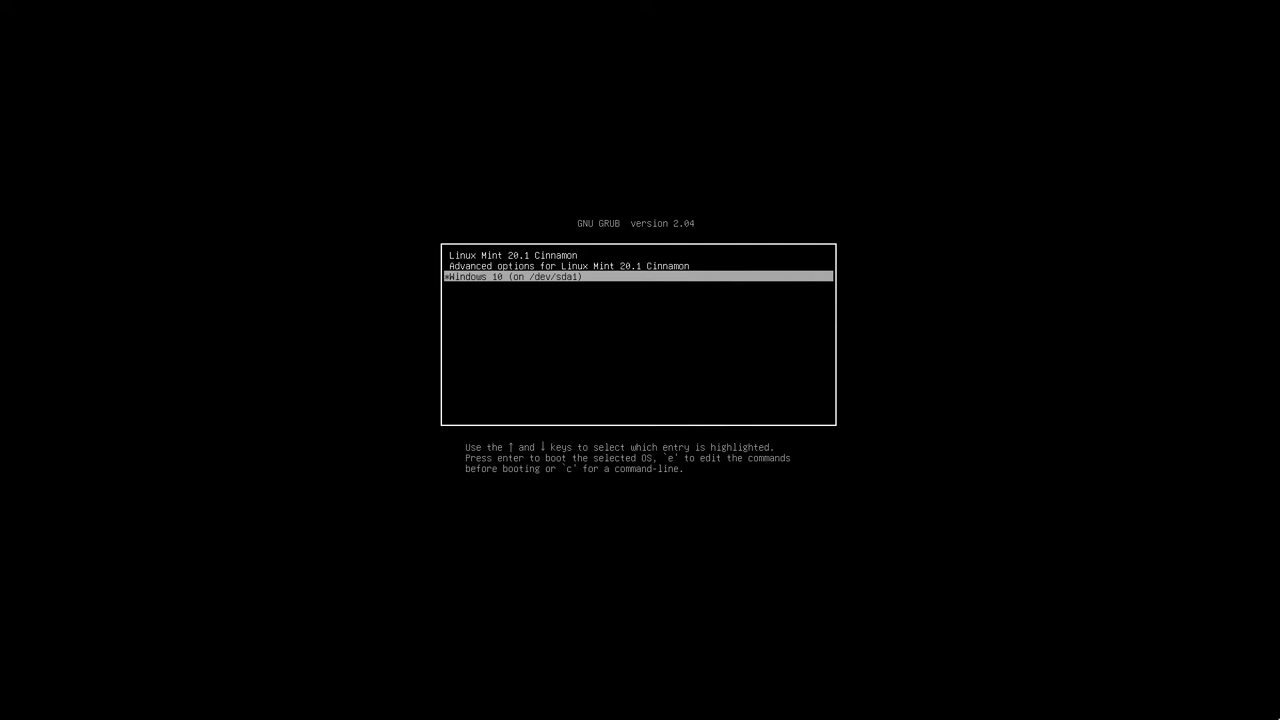
{"action": "key", "text": "Up"}
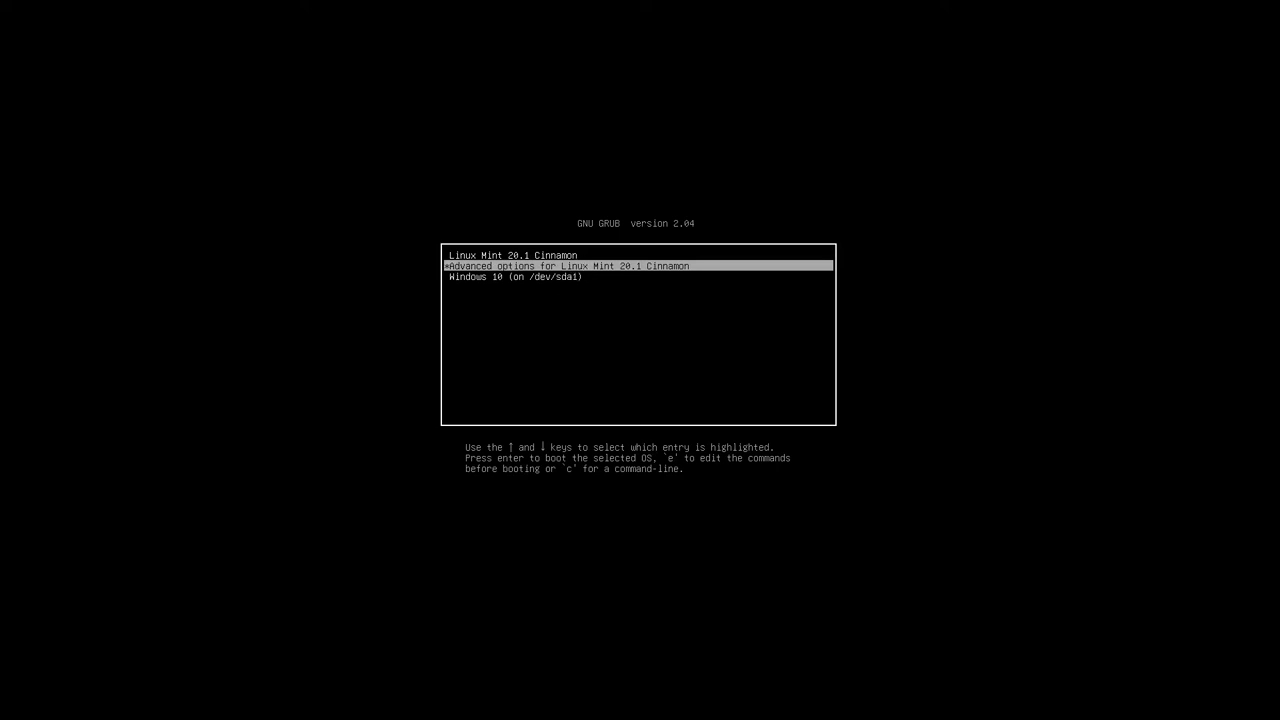
{"action": "key", "text": "Up"}
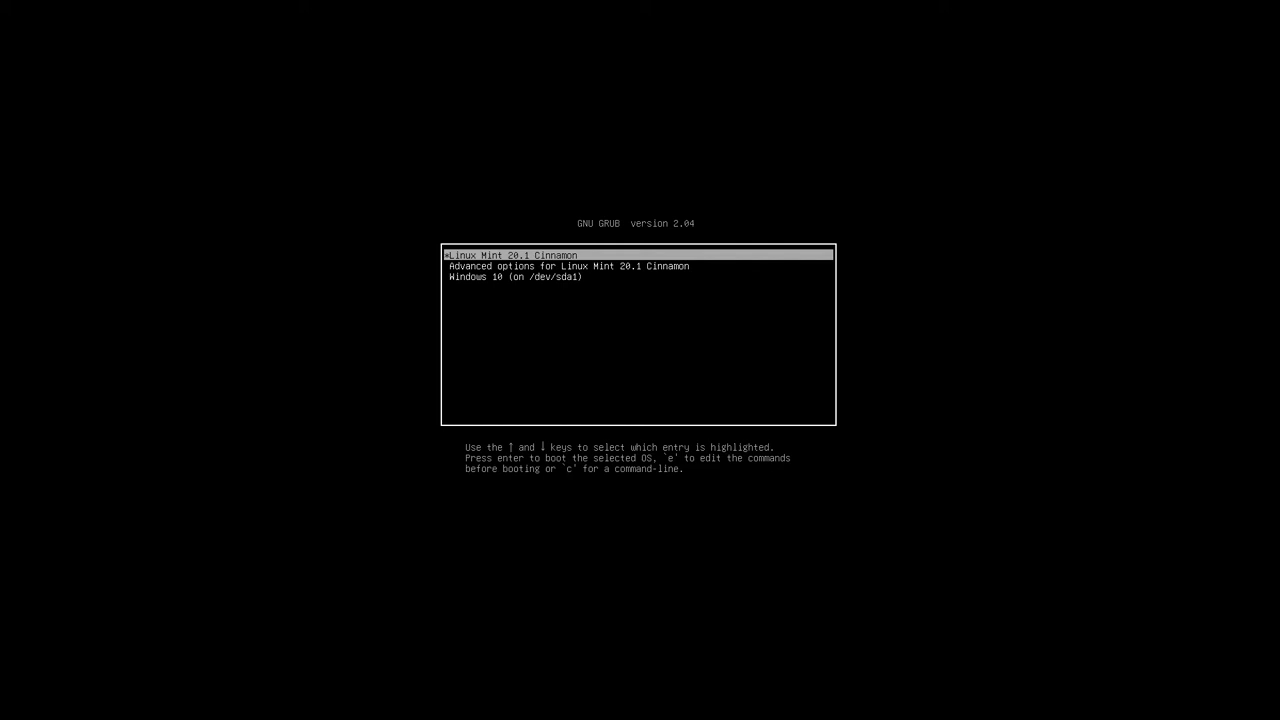
{"action": "key", "text": "Down"}
{"action": "key", "text": "Down"}
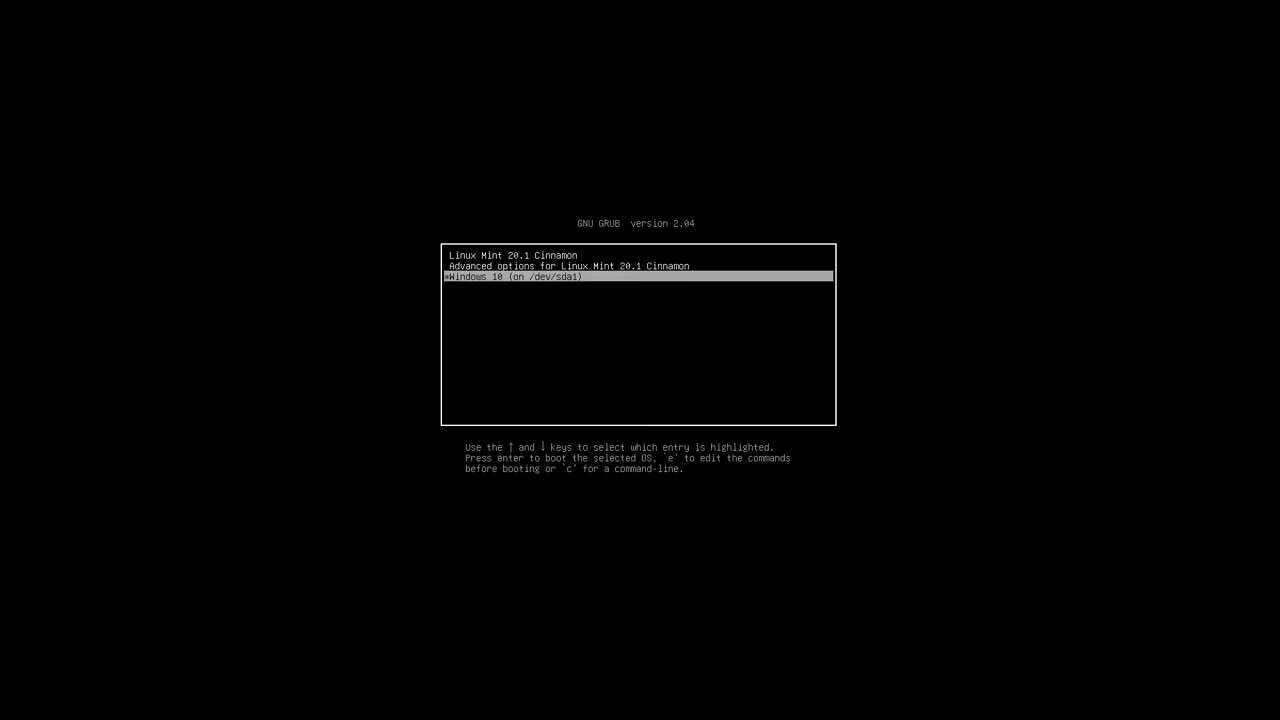
{"action": "key", "text": "Up"}
{"action": "key", "text": "Up"}
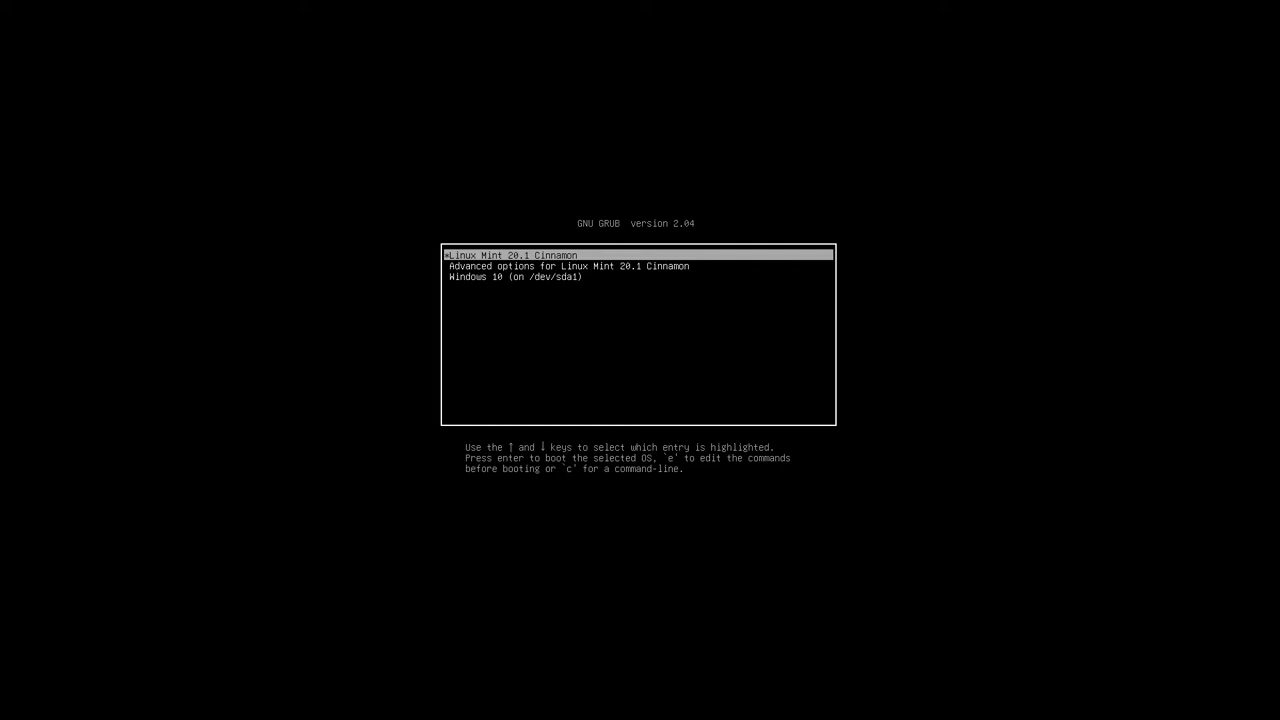
{"action": "key", "text": "Down"}
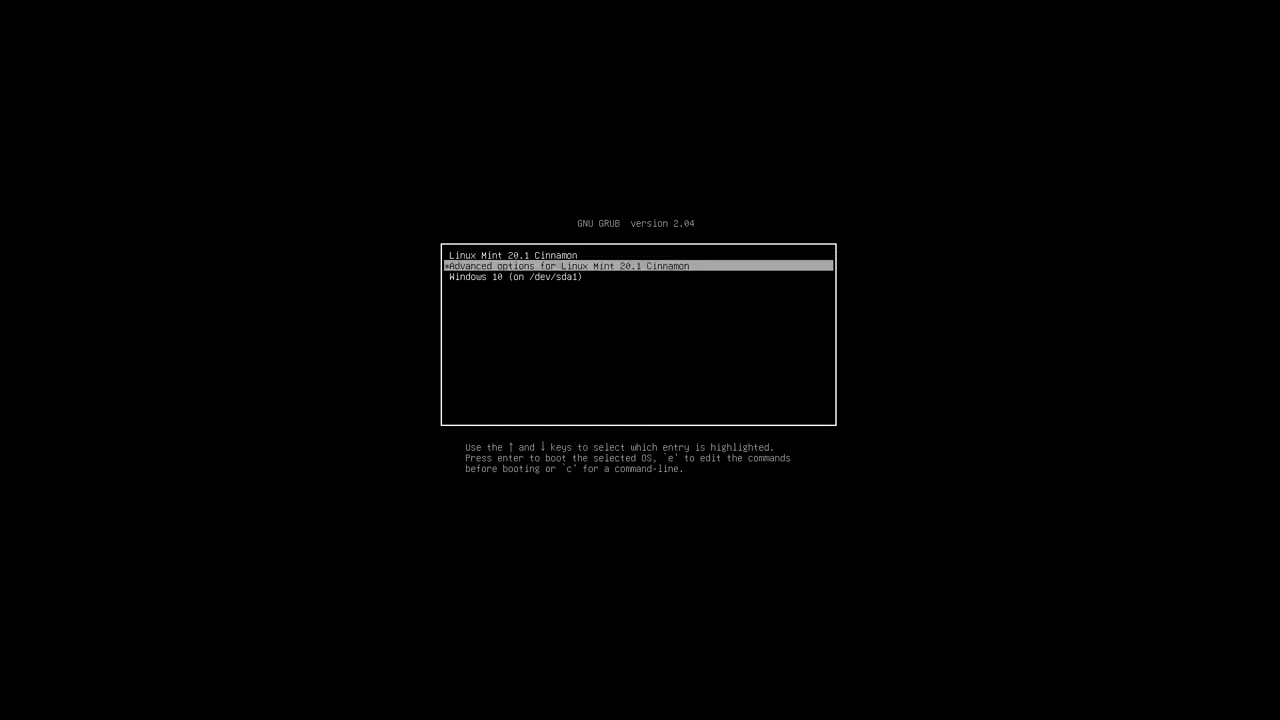
{"action": "key", "text": "Down"}
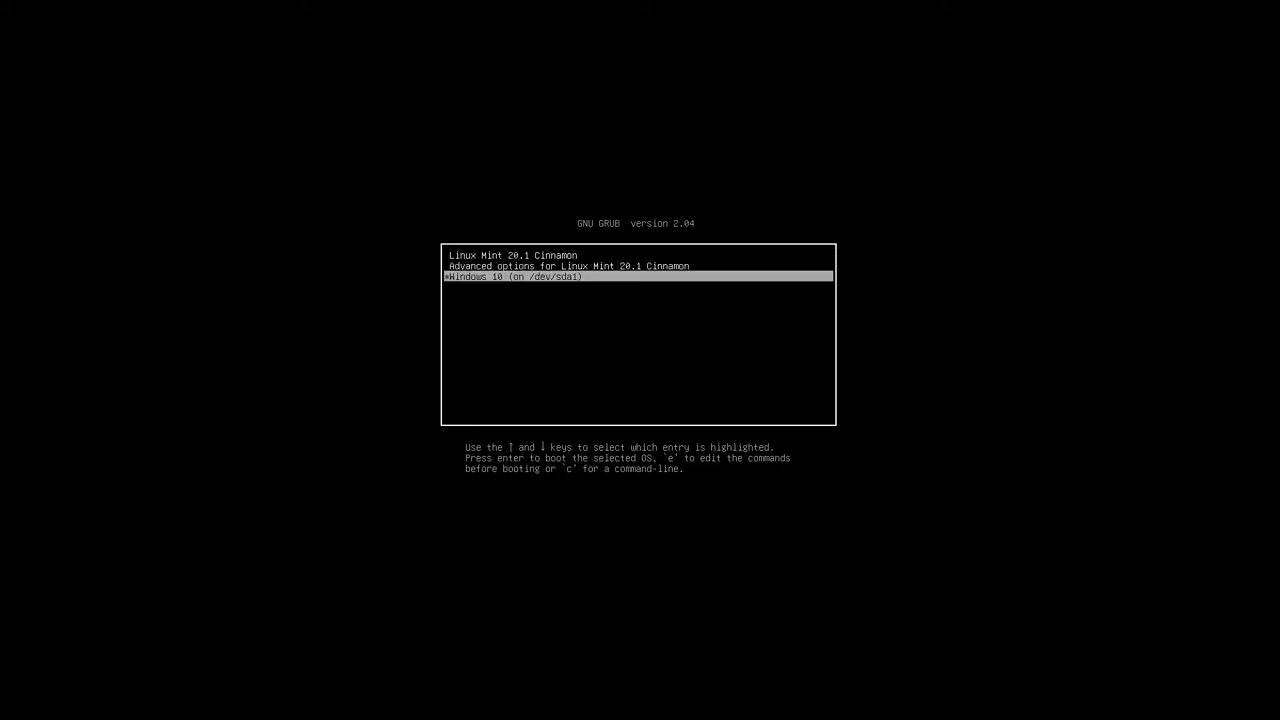
{"action": "key", "text": "Up"}
{"action": "key", "text": "Up"}
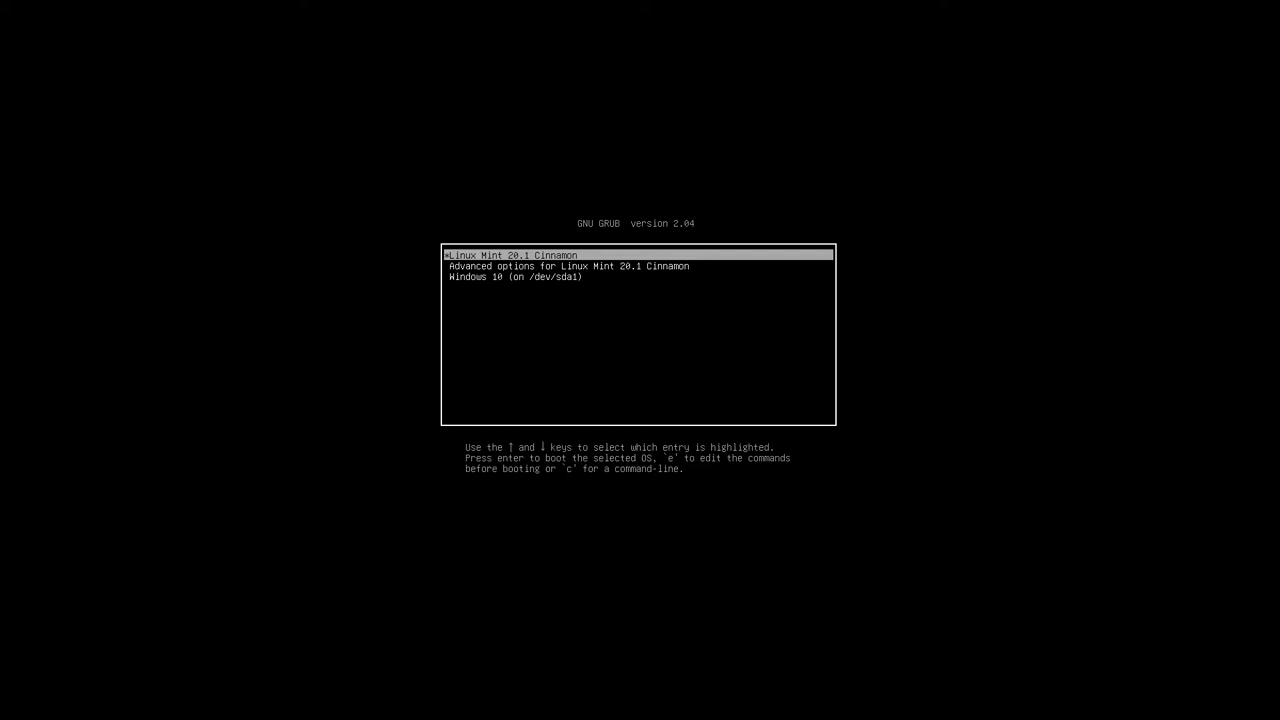
{"action": "key", "text": "Down"}
{"action": "key", "text": "Down"}
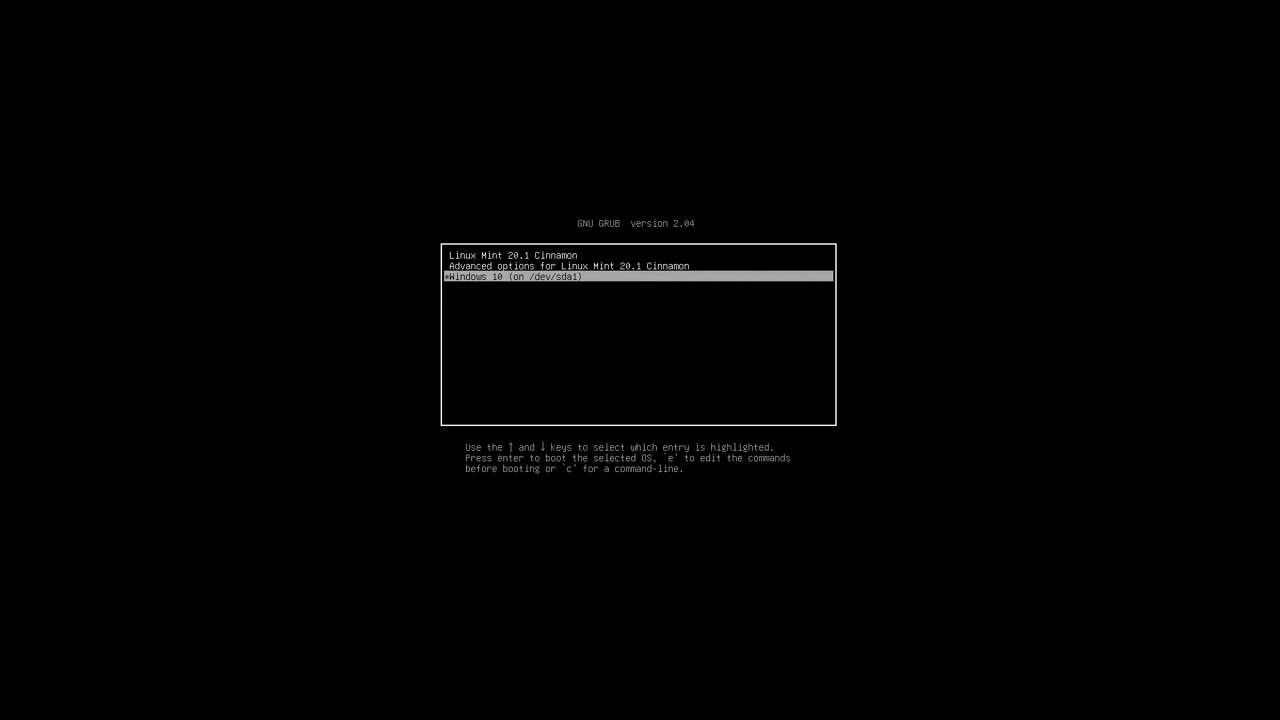
Boot the Linux Mint 20.1 Cinnamon entry from the GRUB menu
{"action": "key", "text": "Up"}
{"action": "key", "text": "Up"}
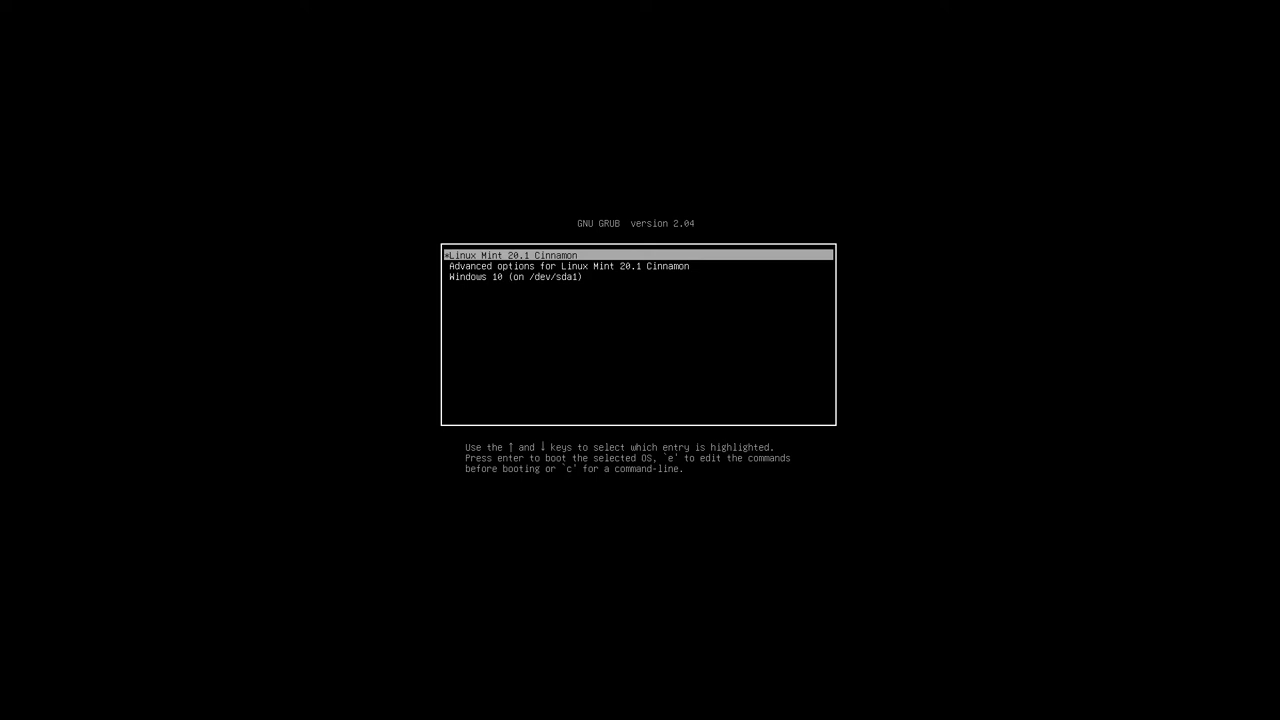
{"action": "key", "text": "Return"}
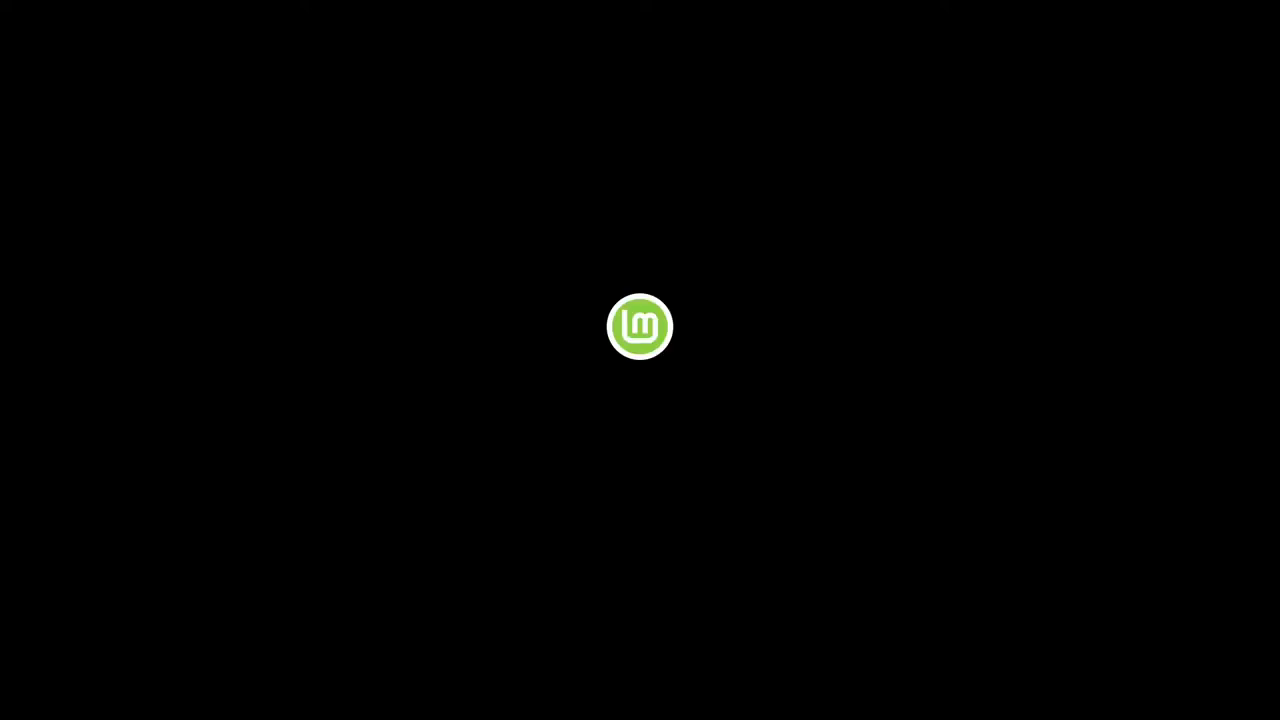
Log in to Linux Mint with the account password and close the Welcome window
{"action": "type", "text": "••••••"}
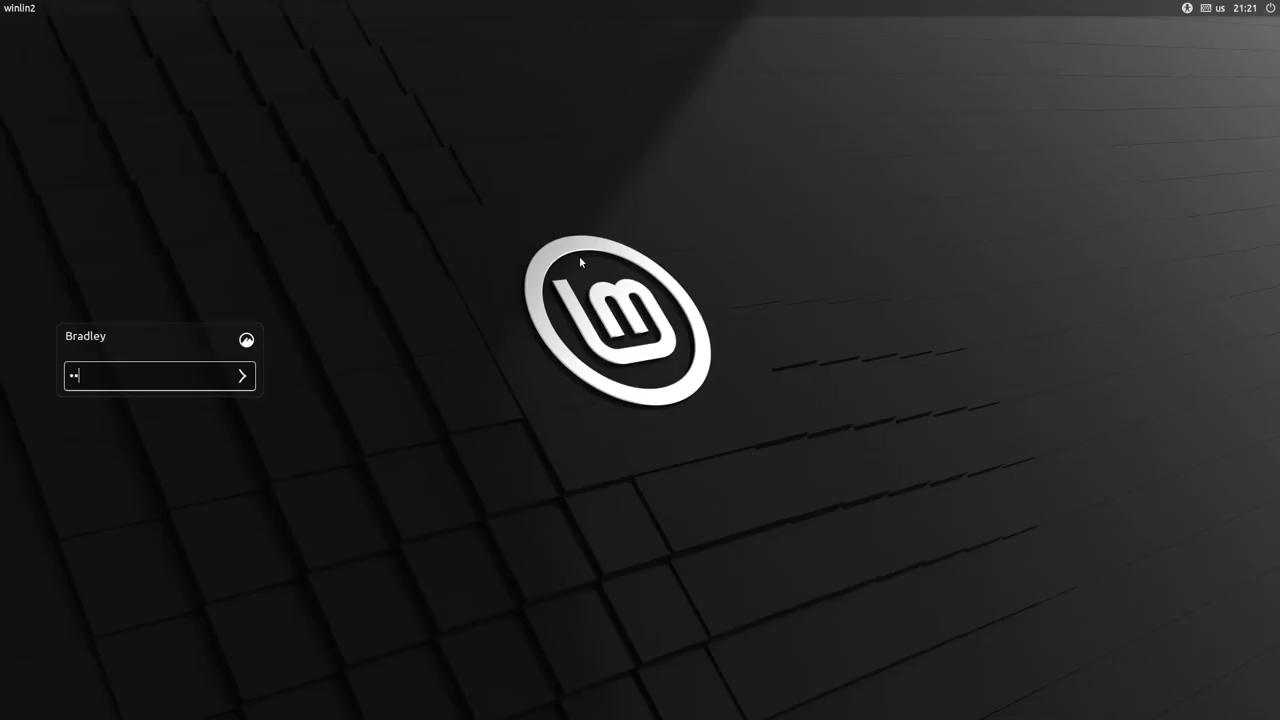
{"action": "type", "text": "••"}
{"action": "key", "text": "Return"}
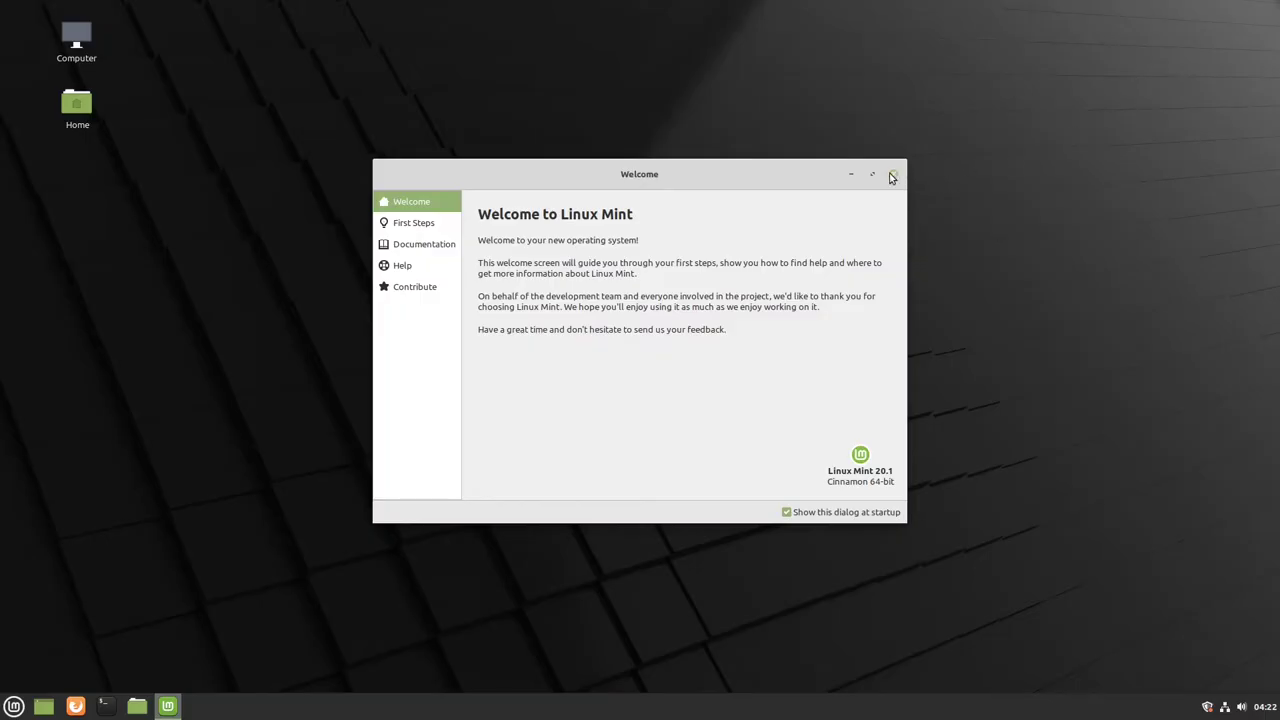
{"action": "left_click", "coordinate": [894, 175]}
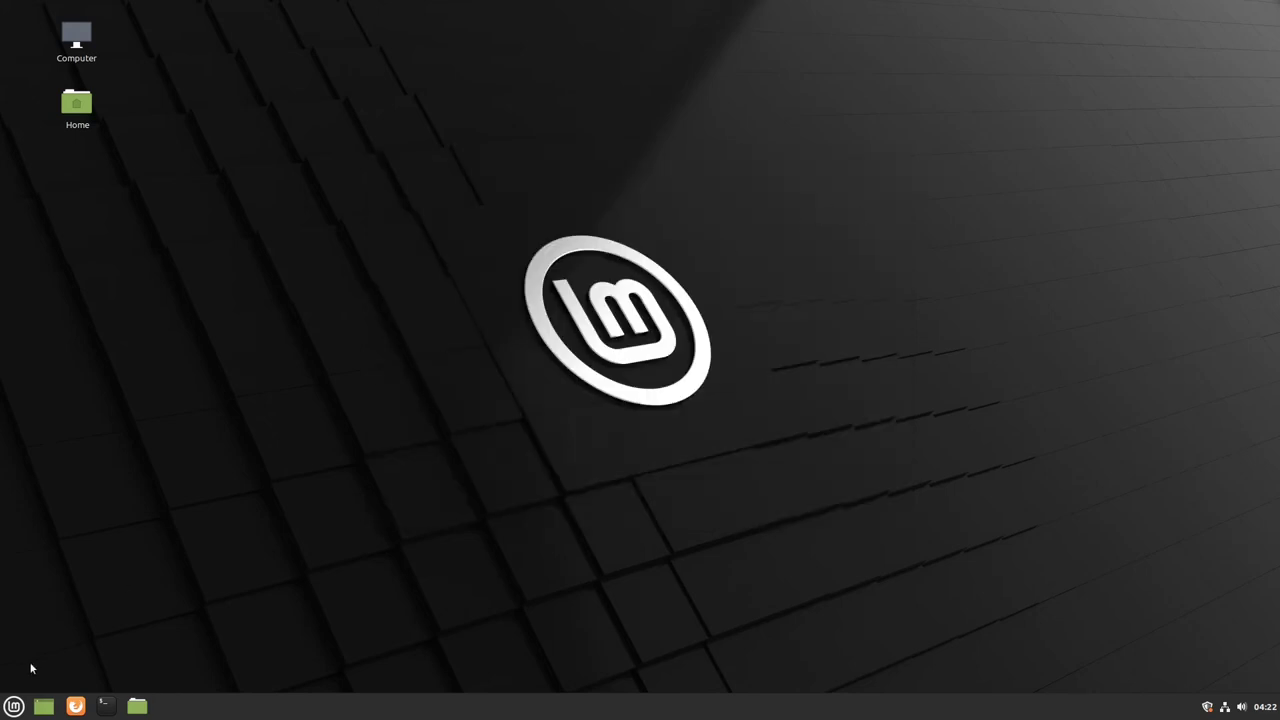
Open the Disks utility and inspect the 128 GB NTFS partition on the 129 GB hard disk
{"action": "left_click", "coordinate": [15, 708]}
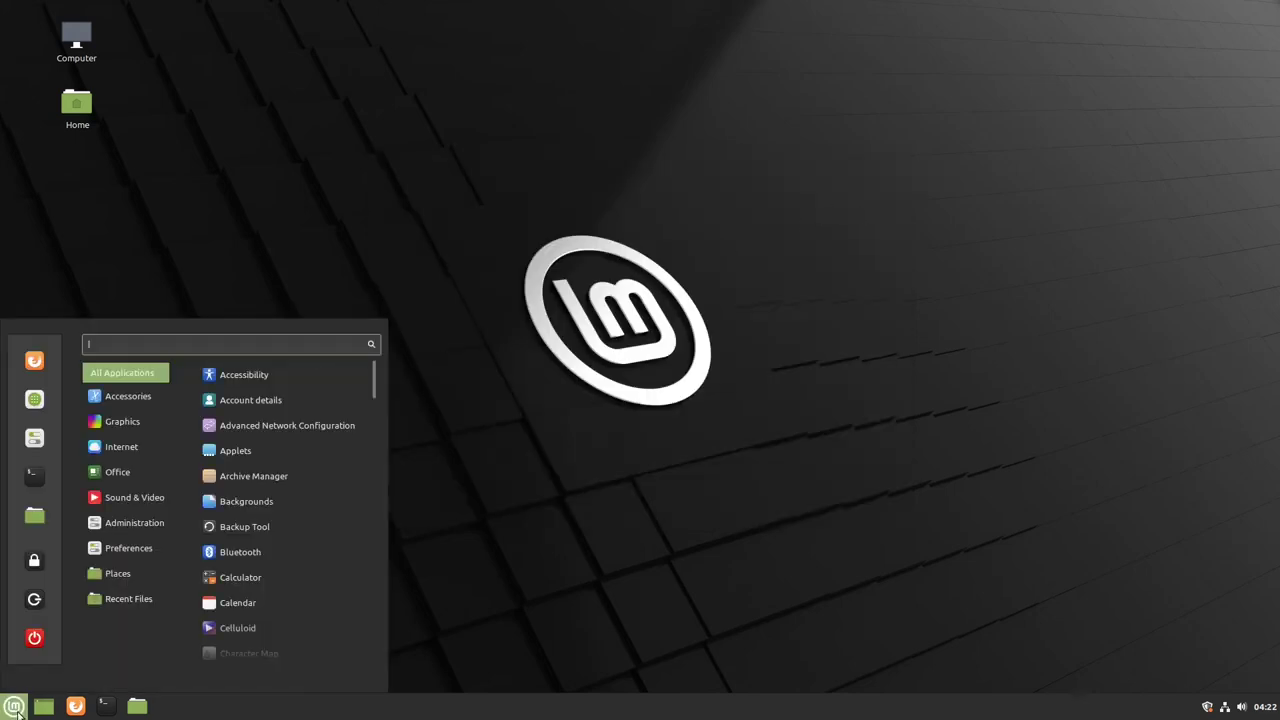
{"action": "type", "text": "disks"}
{"action": "key", "text": "Return"}
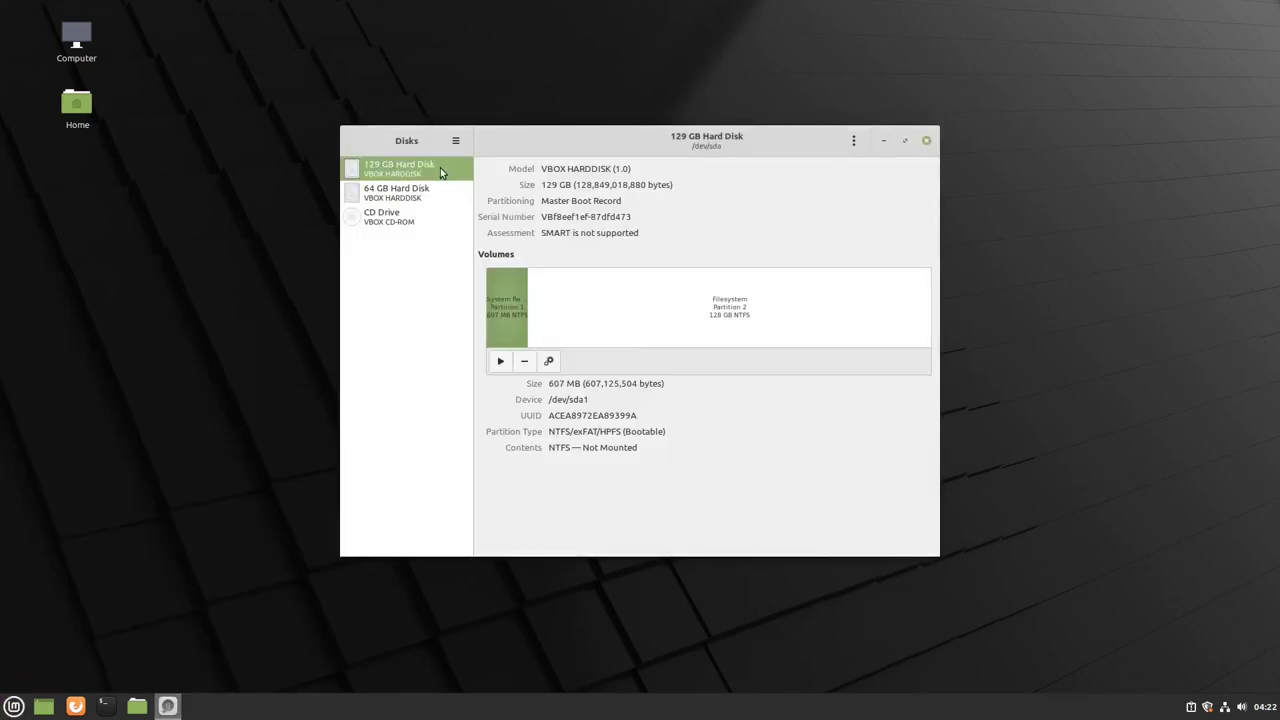
{"action": "left_click", "coordinate": [609, 303]}
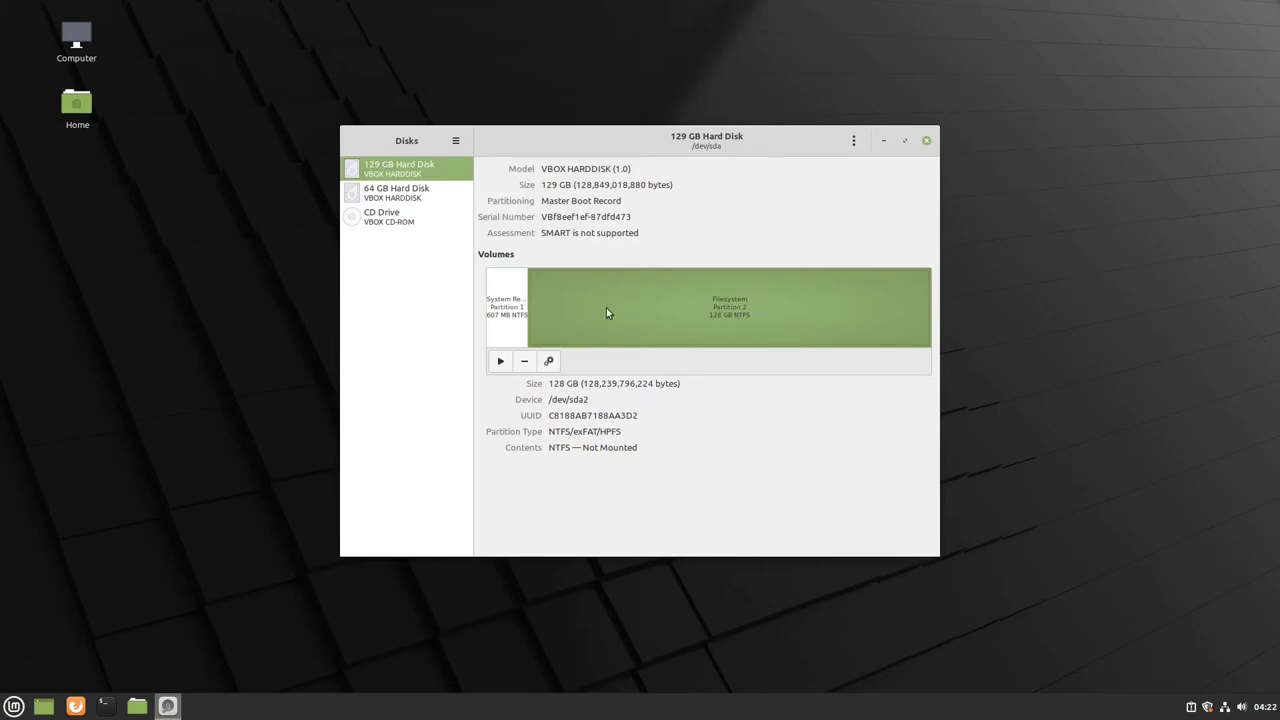
Examine where the 64 GB hard disk's partition is mounted and compare it with the 129 GB hard disk
{"action": "left_click", "coordinate": [372, 195]}
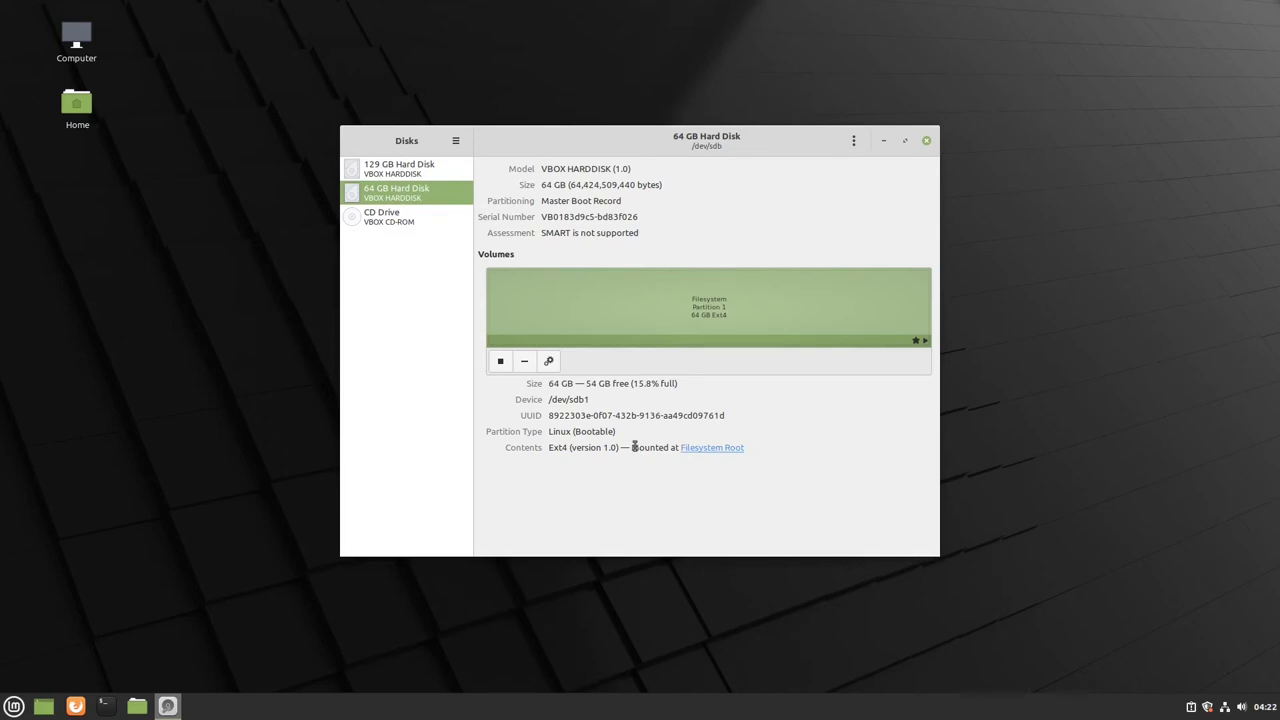
{"action": "left_click_drag", "start_coordinate": [648, 447], "coordinate": [774, 462]}
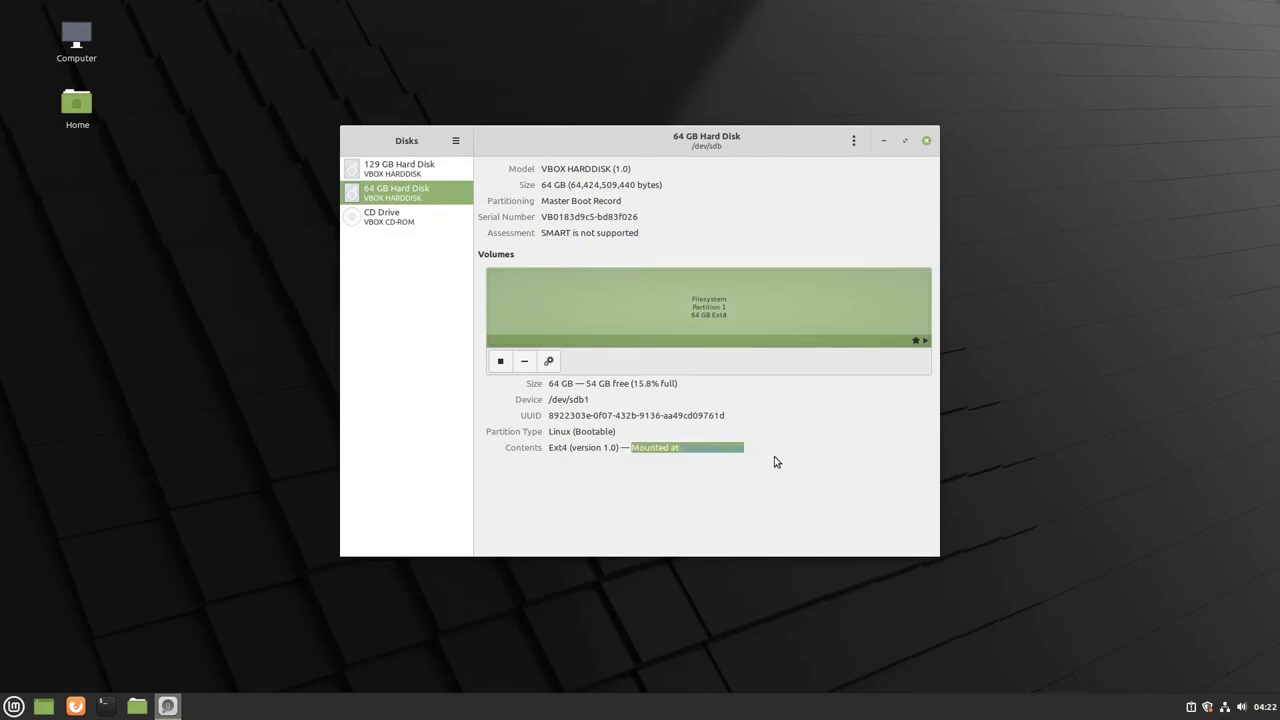
{"action": "left_click", "coordinate": [421, 170]}
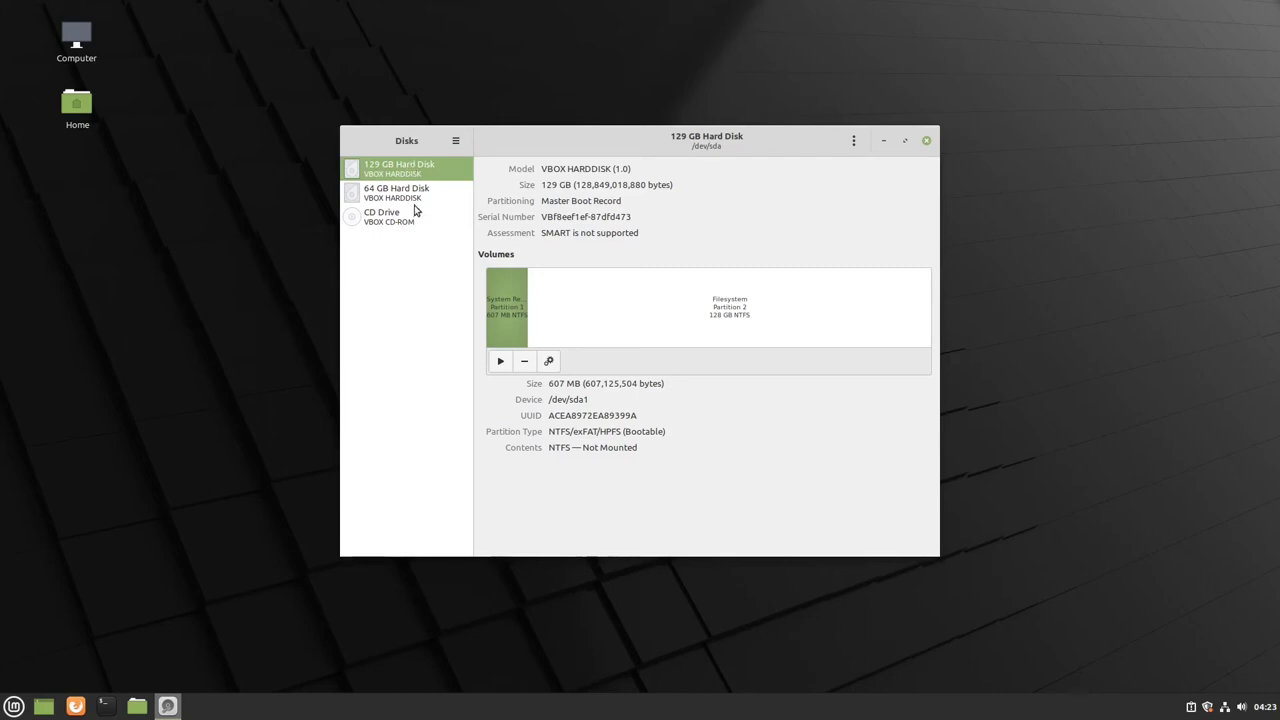
{"action": "left_click", "coordinate": [416, 199]}
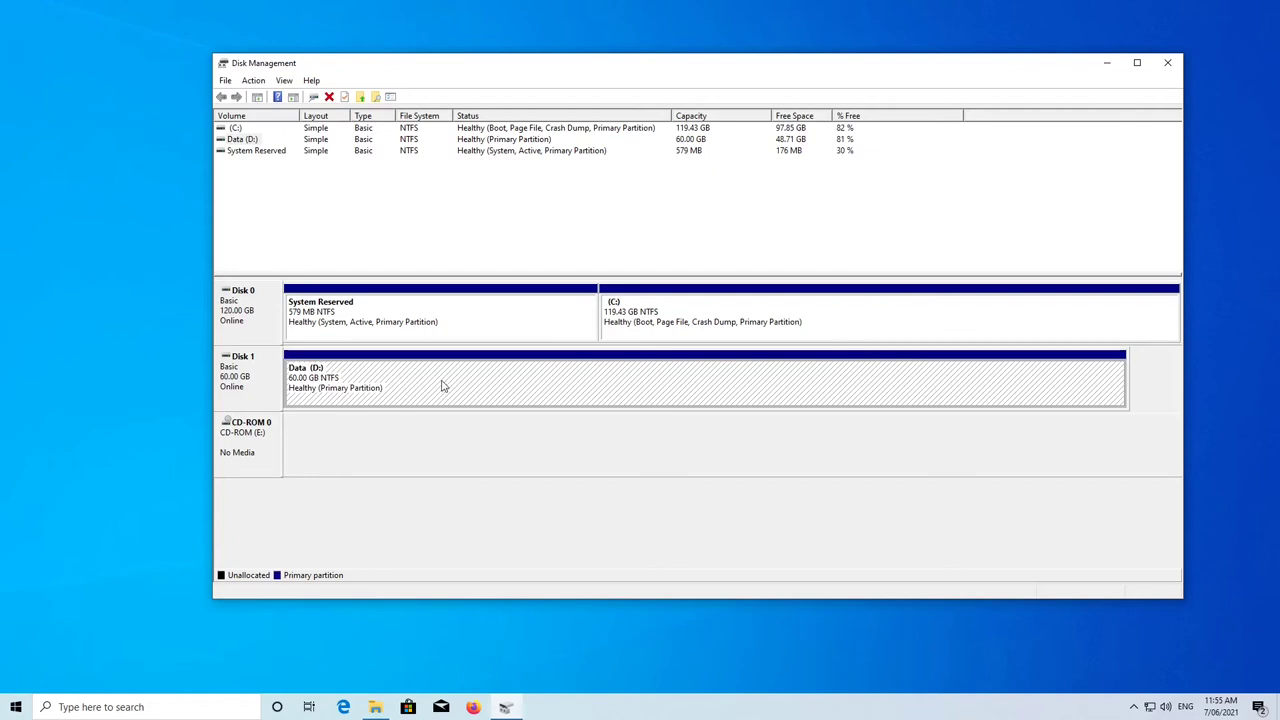
Compare the C: partition on Disk 0 with the Data (D:) partition on Disk 1, and minimize Disk Management
{"action": "left_click", "coordinate": [833, 334]}
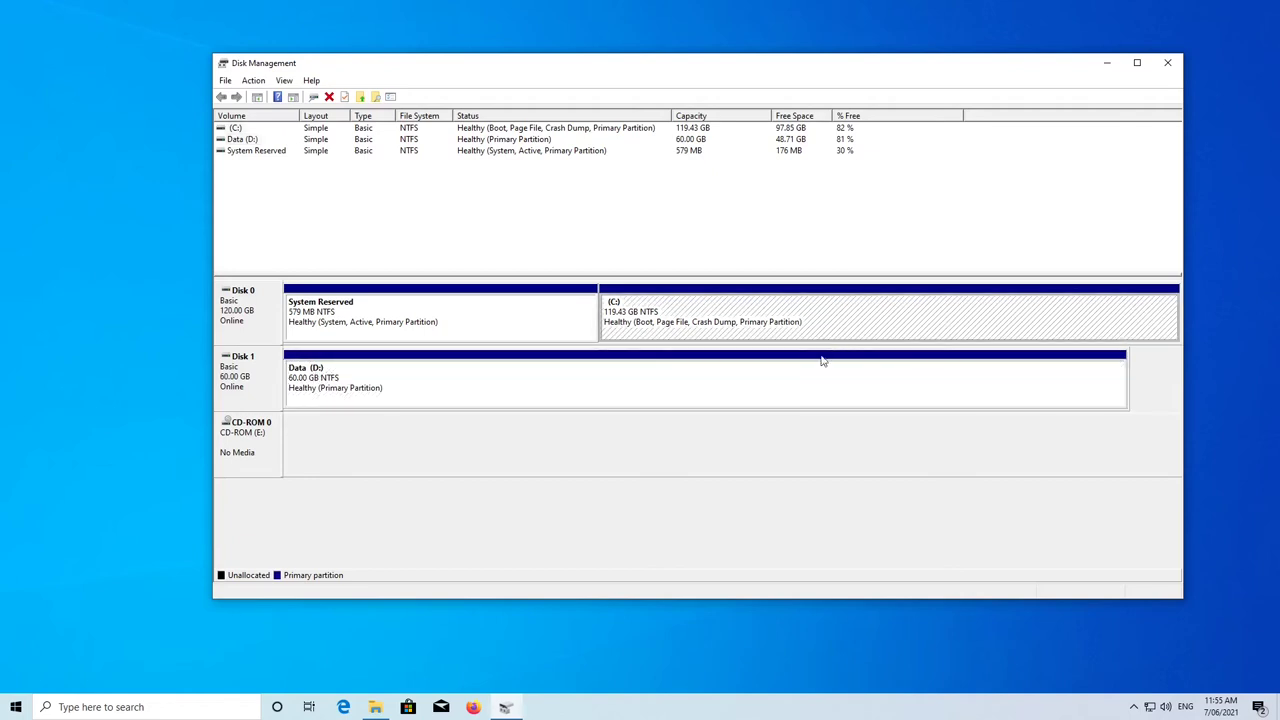
{"action": "left_click", "coordinate": [780, 388]}
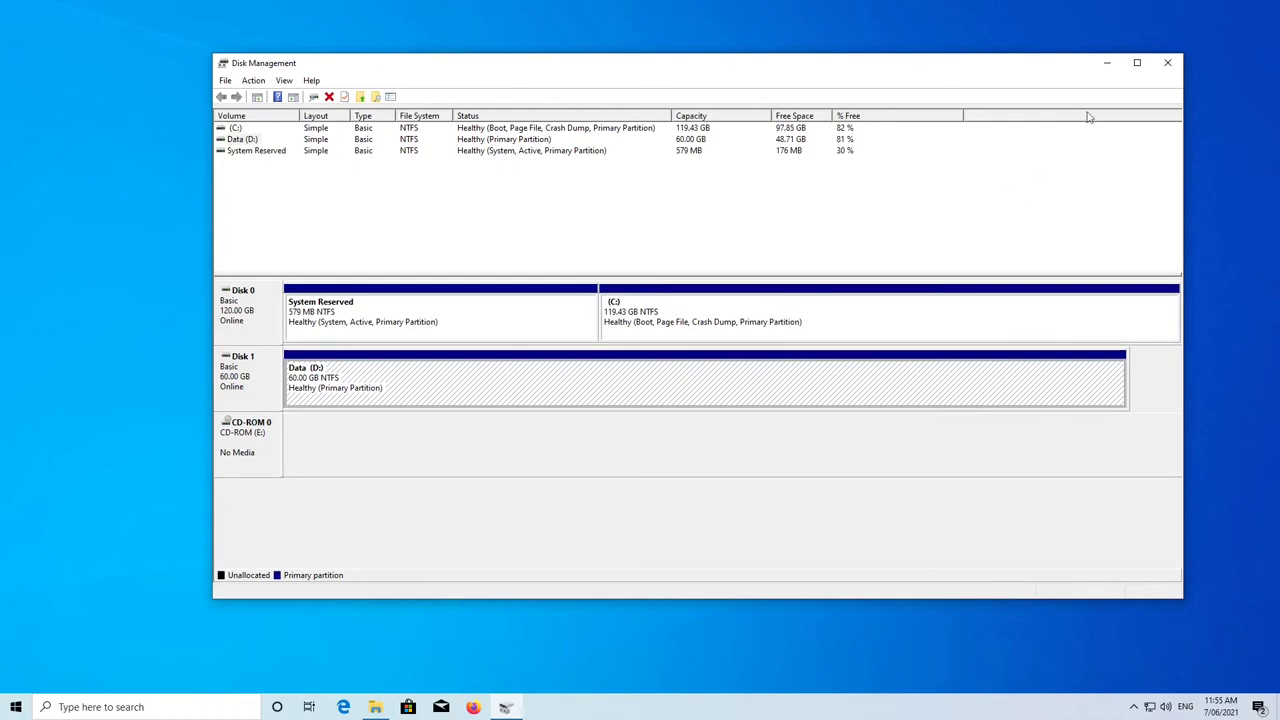
{"action": "left_click", "coordinate": [1110, 65]}
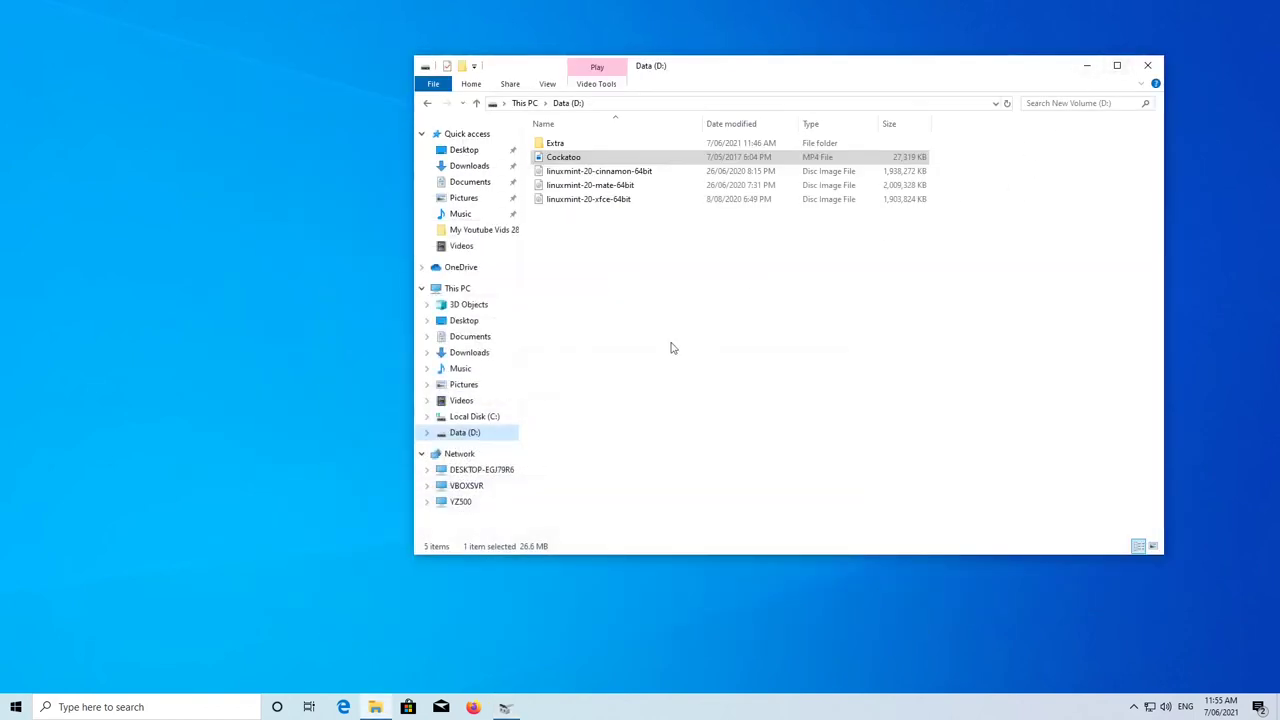
Examine the files on the Data (D:) drive and its capacity and free space in the drive's Properties, then cancel them
{"action": "left_click", "coordinate": [466, 436]}
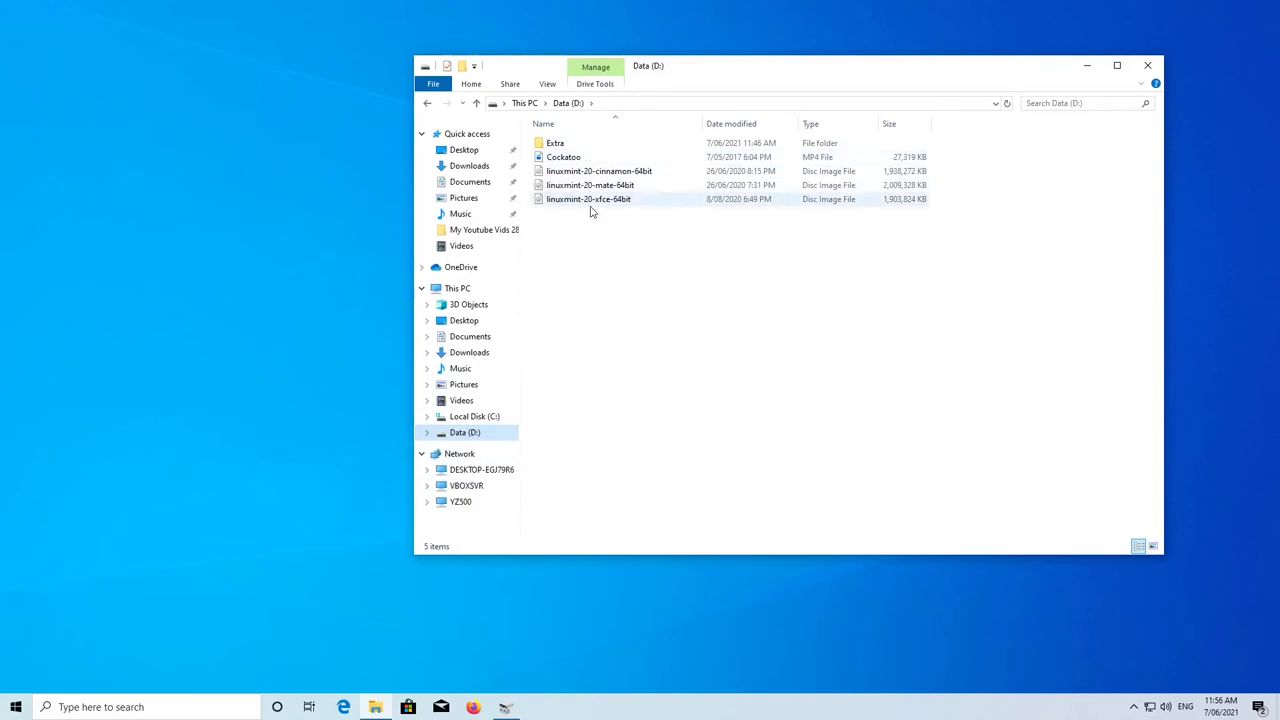
{"action": "right_click", "coordinate": [506, 432]}
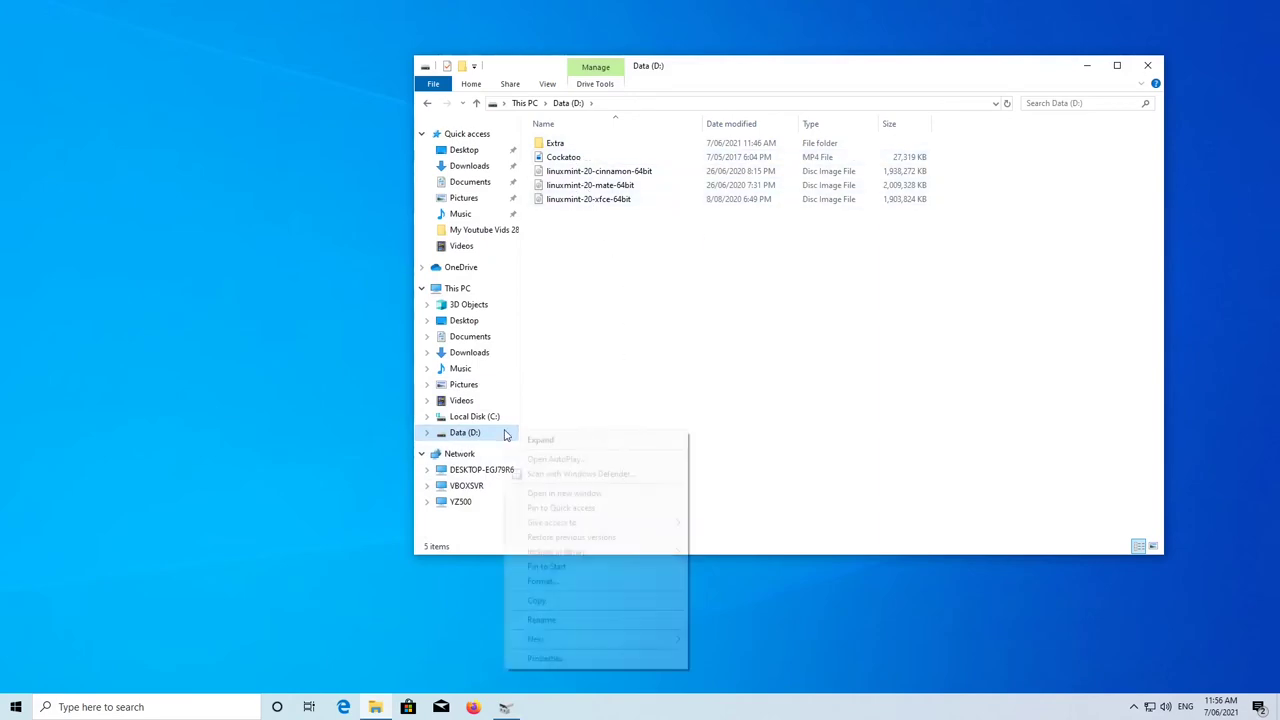
{"action": "left_click", "coordinate": [626, 656]}
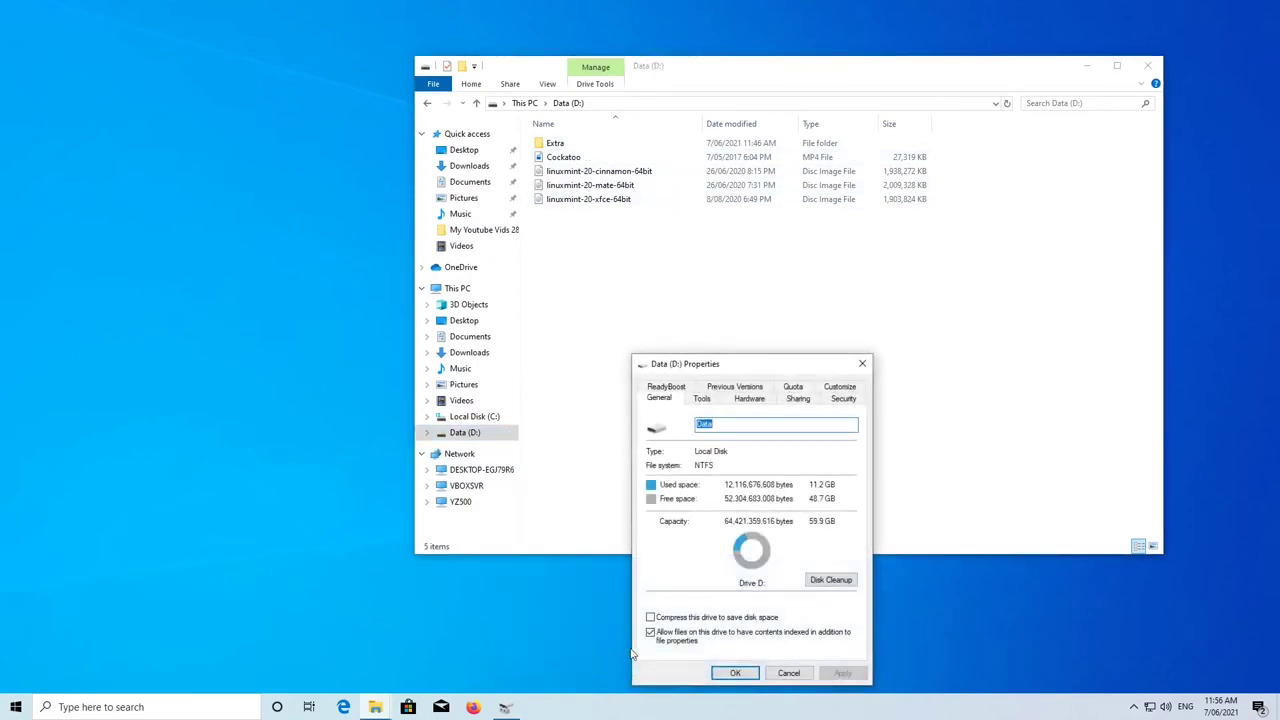
{"action": "left_click_drag", "start_coordinate": [779, 363], "coordinate": [750, 228]}
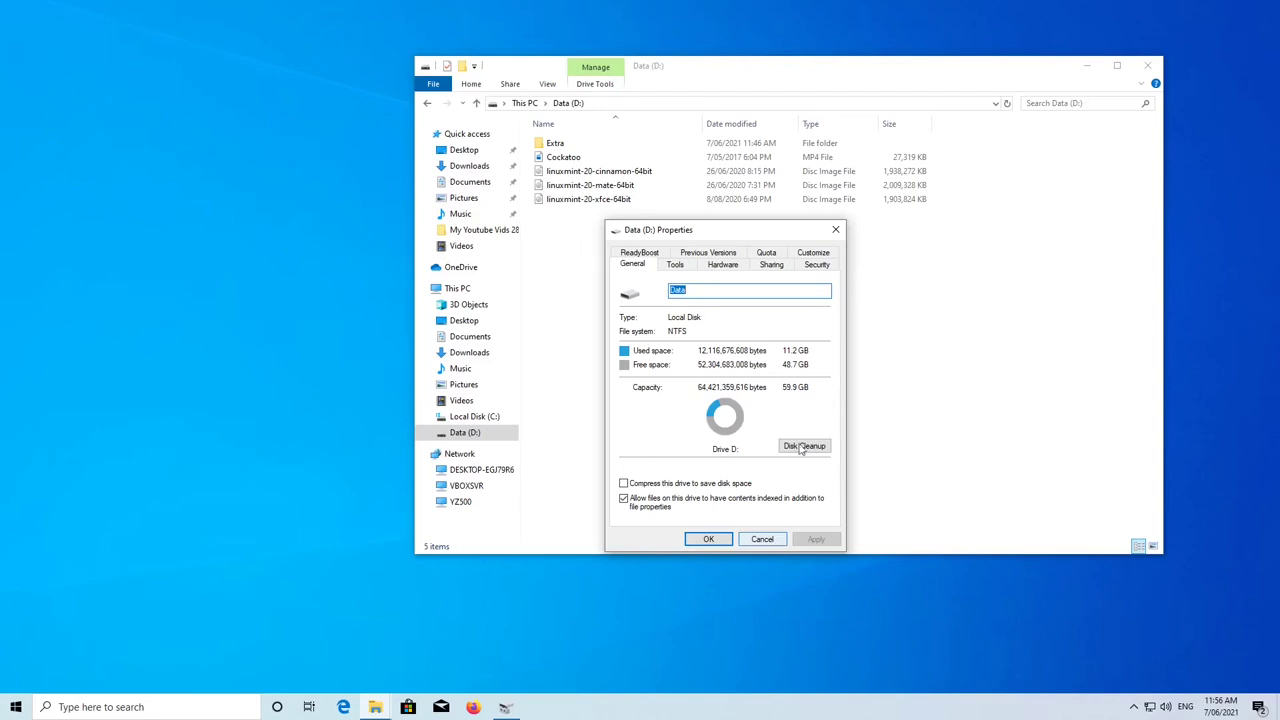
{"action": "left_click", "coordinate": [778, 540]}
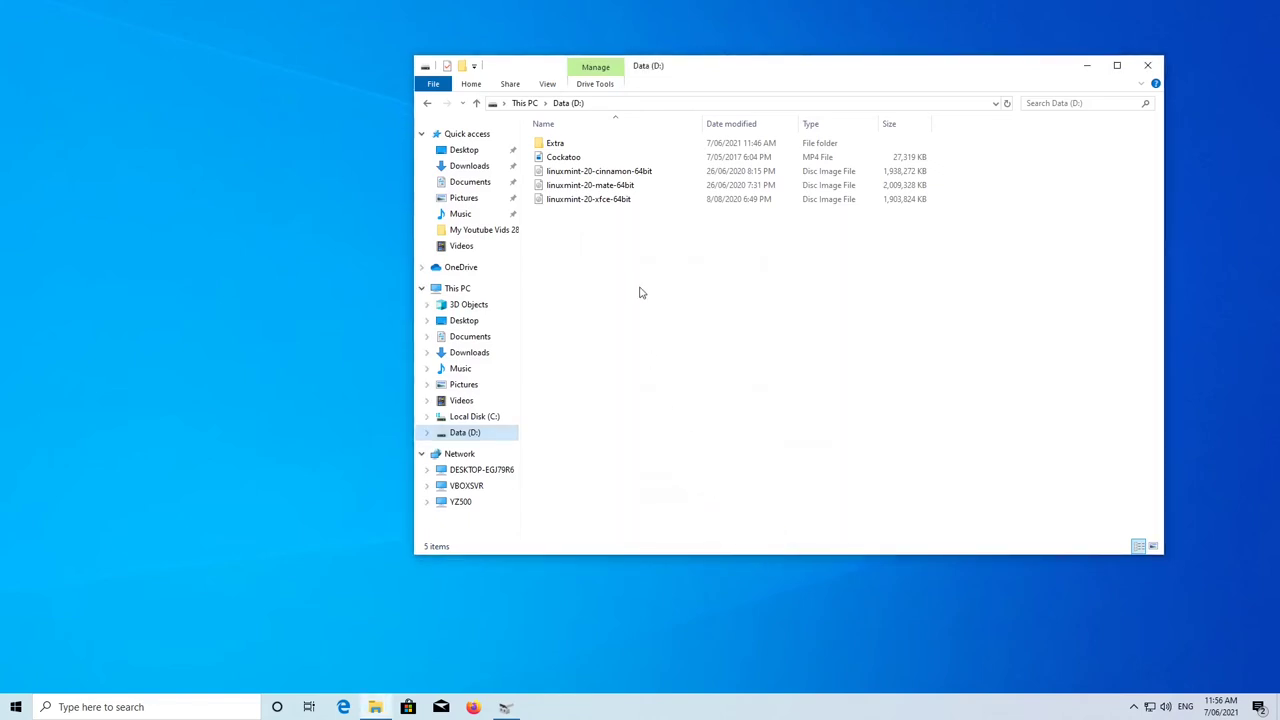
Play the Cockatoo video from the Data (D:) drive, then close the player and Disk Management
{"action": "double_click", "coordinate": [584, 158]}
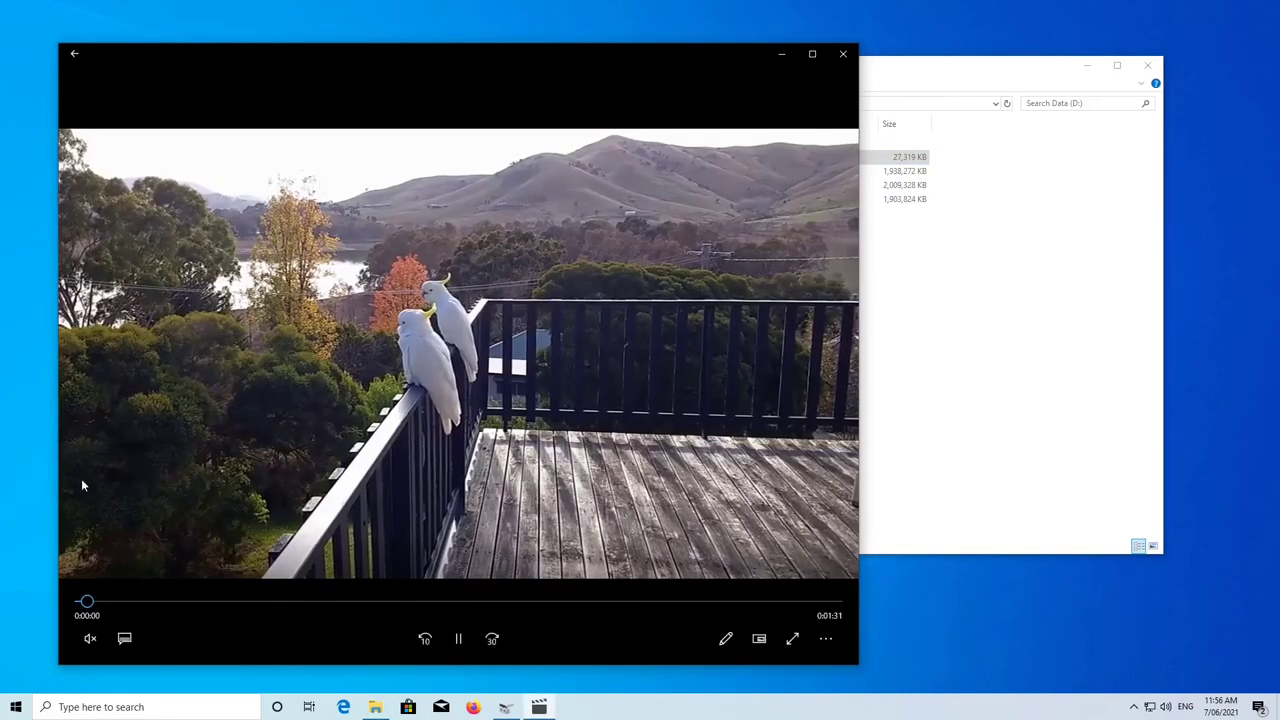
{"action": "left_click", "coordinate": [841, 54]}
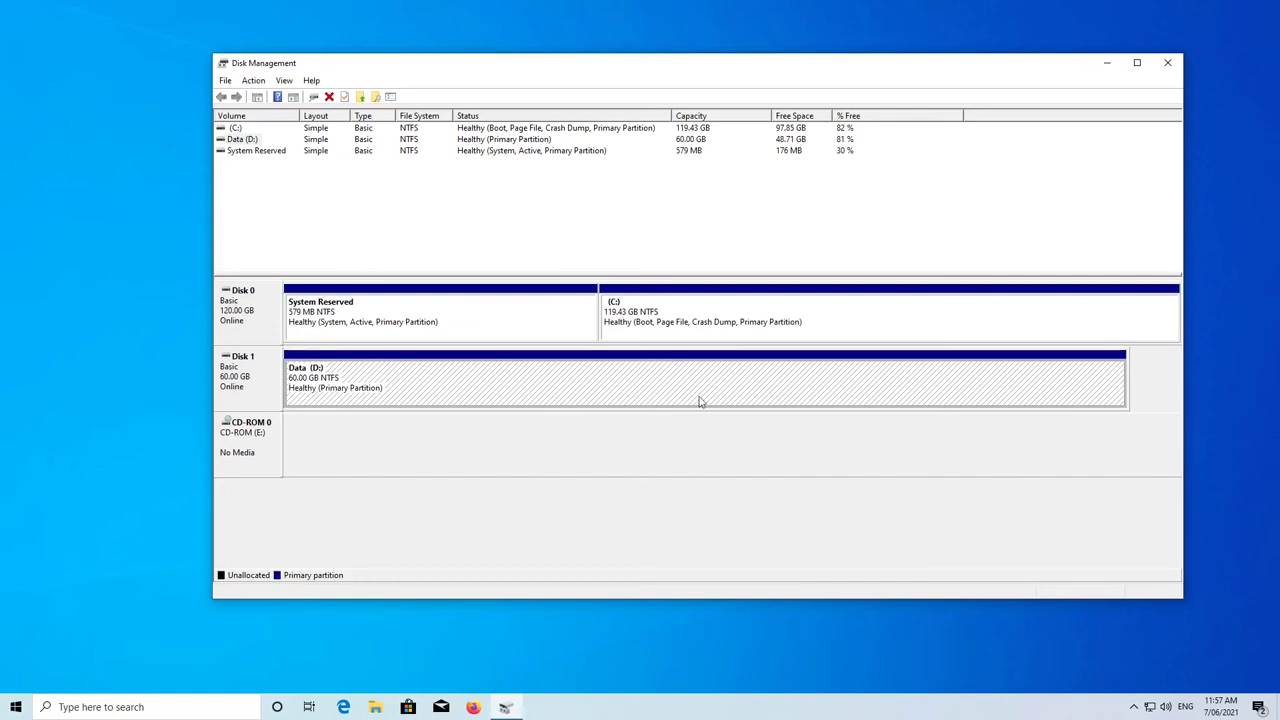
{"action": "left_click", "coordinate": [1167, 63]}
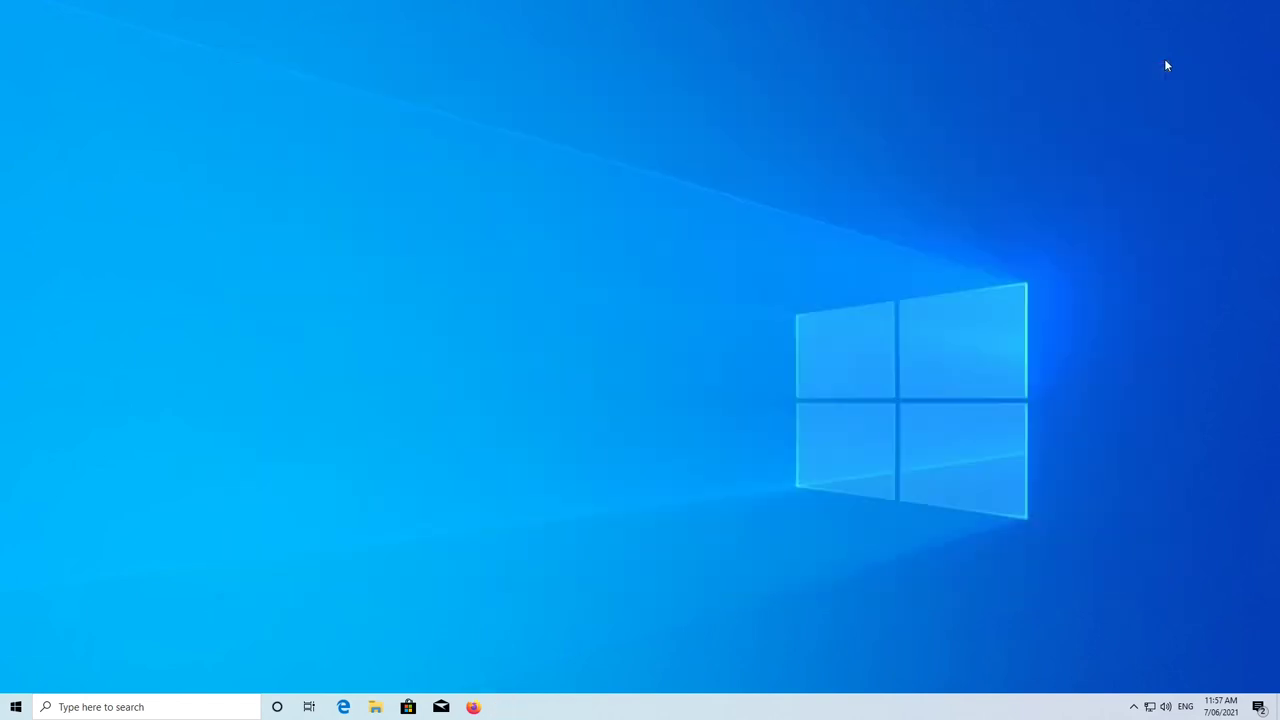
Shut down Windows and boot the Linux Mint 20.1 Cinnamon live session using the Start Linux Mint option
{"action": "left_click", "coordinate": [15, 703]}
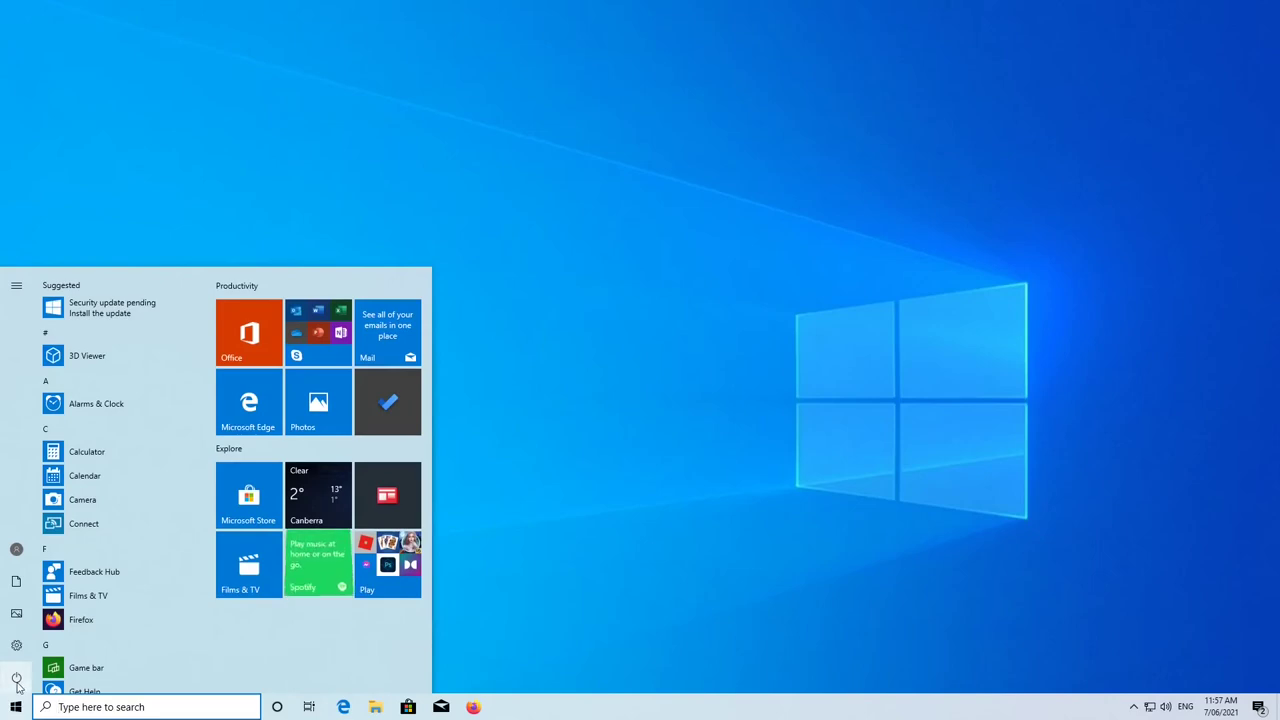
{"action": "left_click", "coordinate": [16, 677]}
{"action": "left_click", "coordinate": [79, 626]}
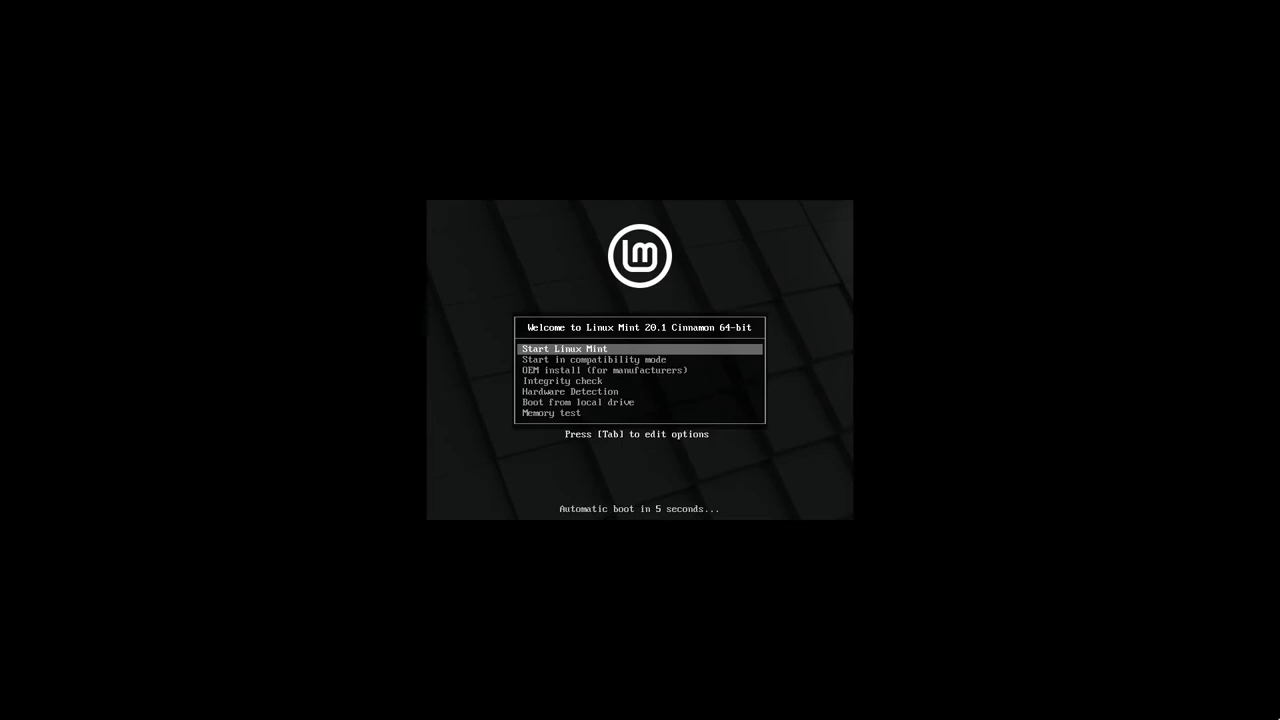
{"action": "key", "text": "Return"}
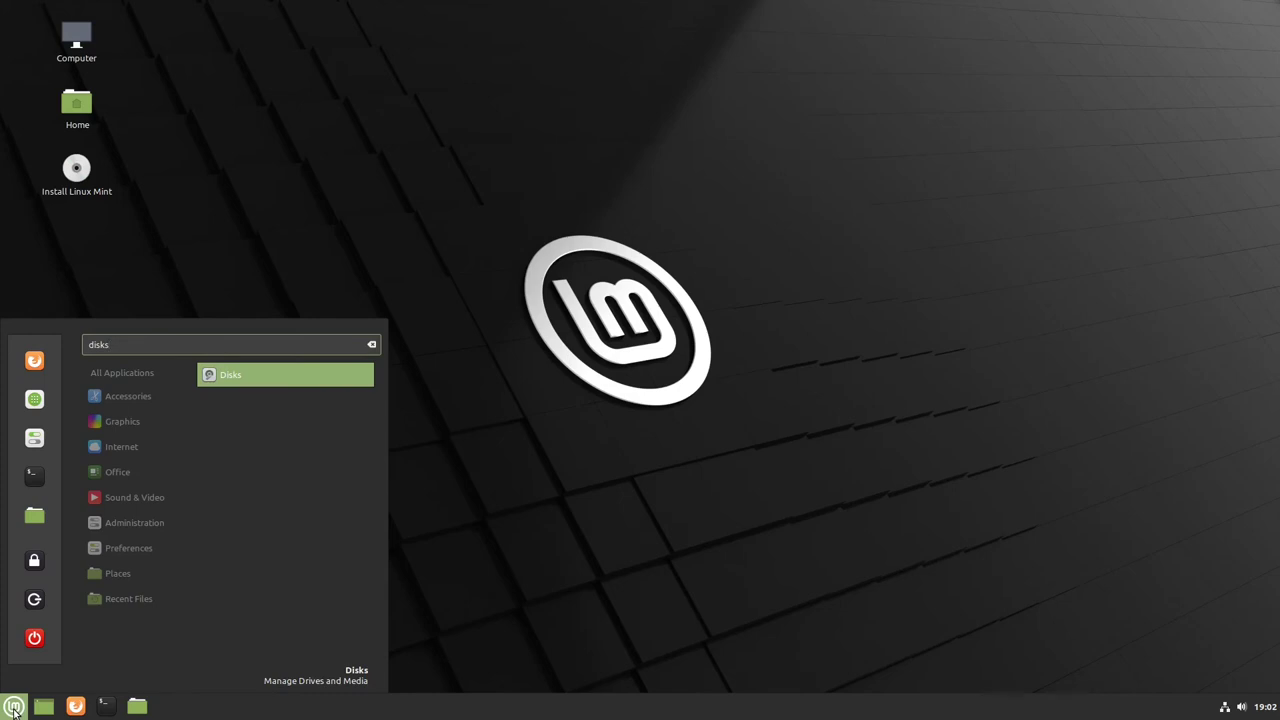
Inspect the partitions of the 129 GB and 64 GB hard disks in the Disks utility, then close it
{"action": "key", "text": "Return"}
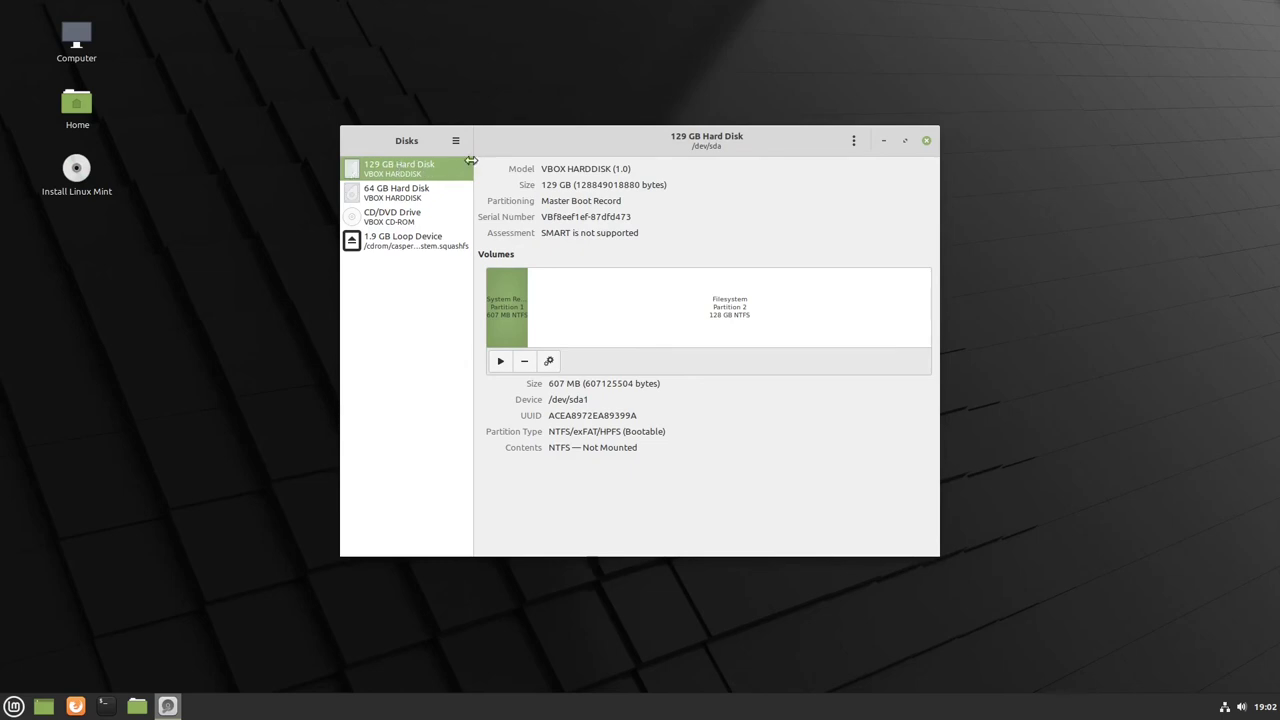
{"action": "left_click", "coordinate": [644, 302]}
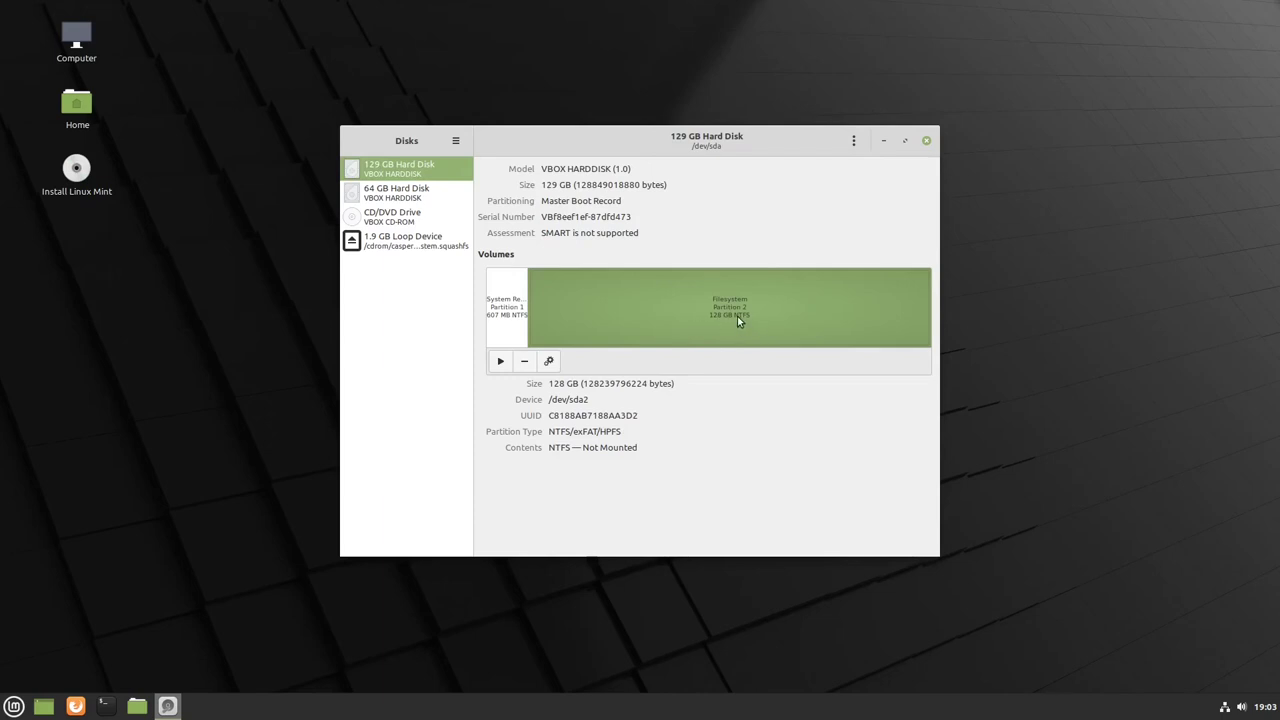
{"action": "left_click", "coordinate": [383, 190]}
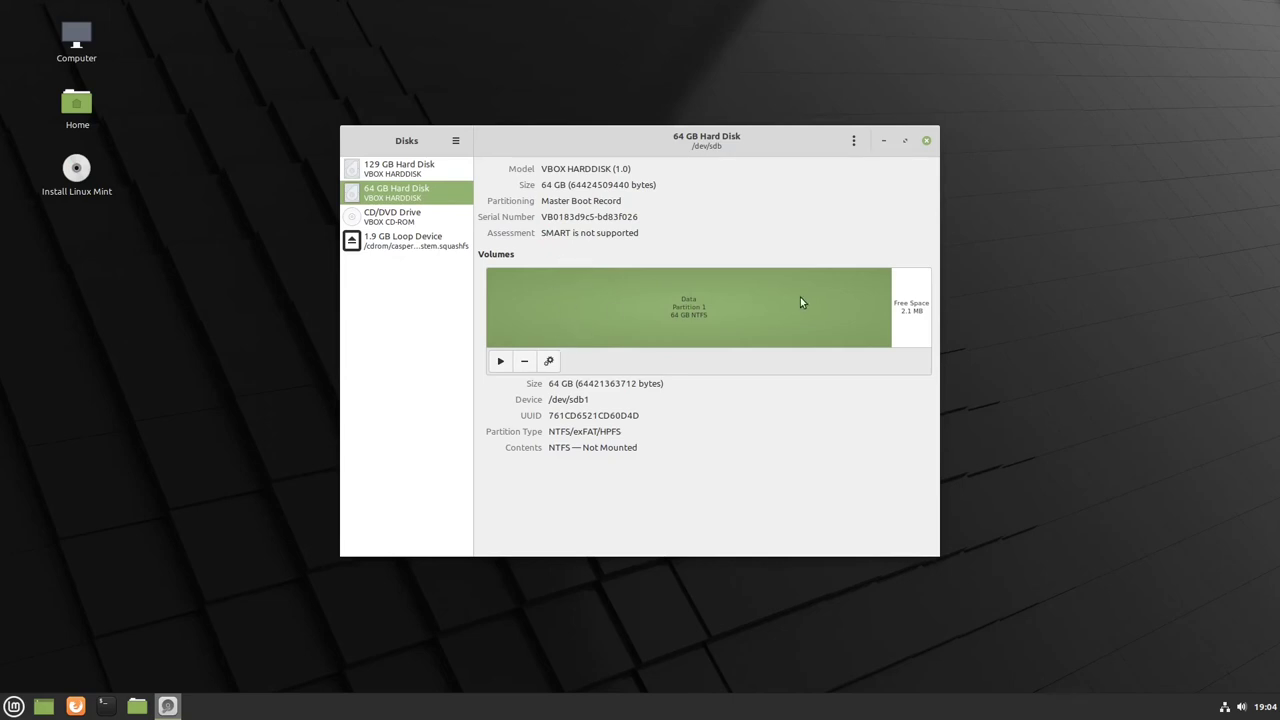
{"action": "left_click", "coordinate": [927, 142]}
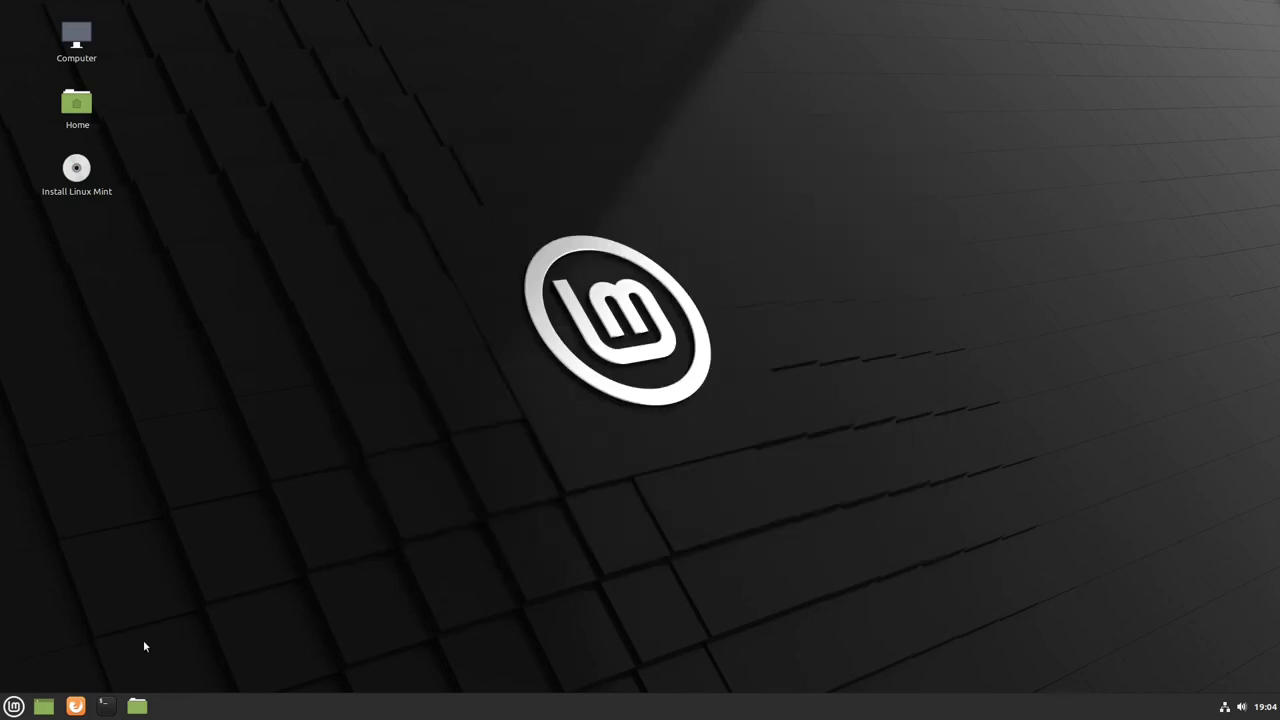
Open GParted and examine the partitions on /dev/sda and /dev/sdb, leaving /dev/sdb as the displayed device
{"action": "left_click", "coordinate": [13, 708]}
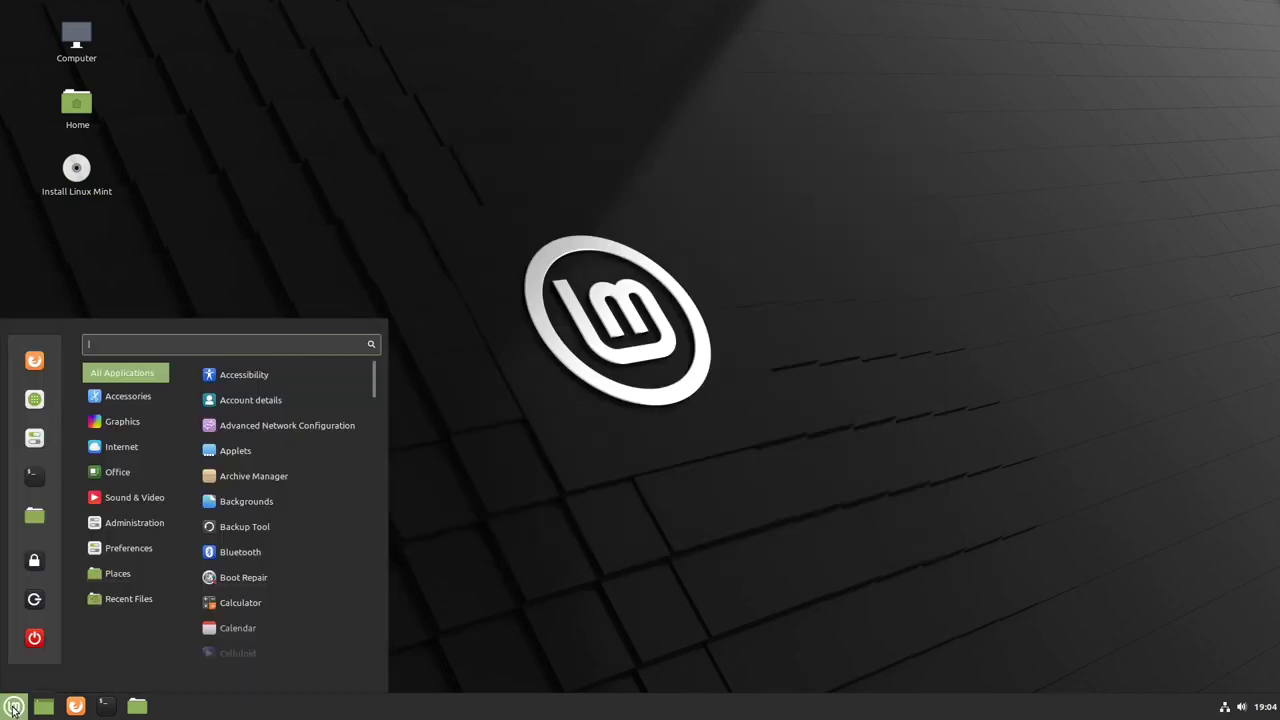
{"action": "type", "text": "gp"}
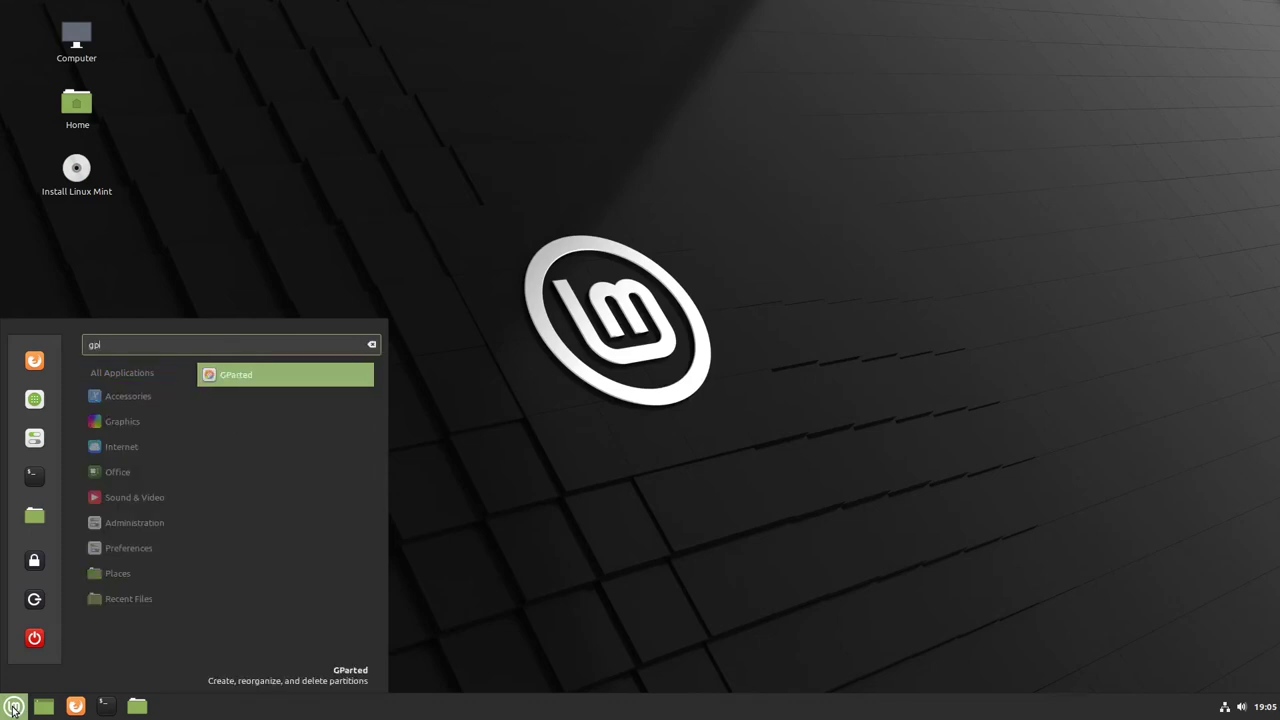
{"action": "key", "text": "Return"}
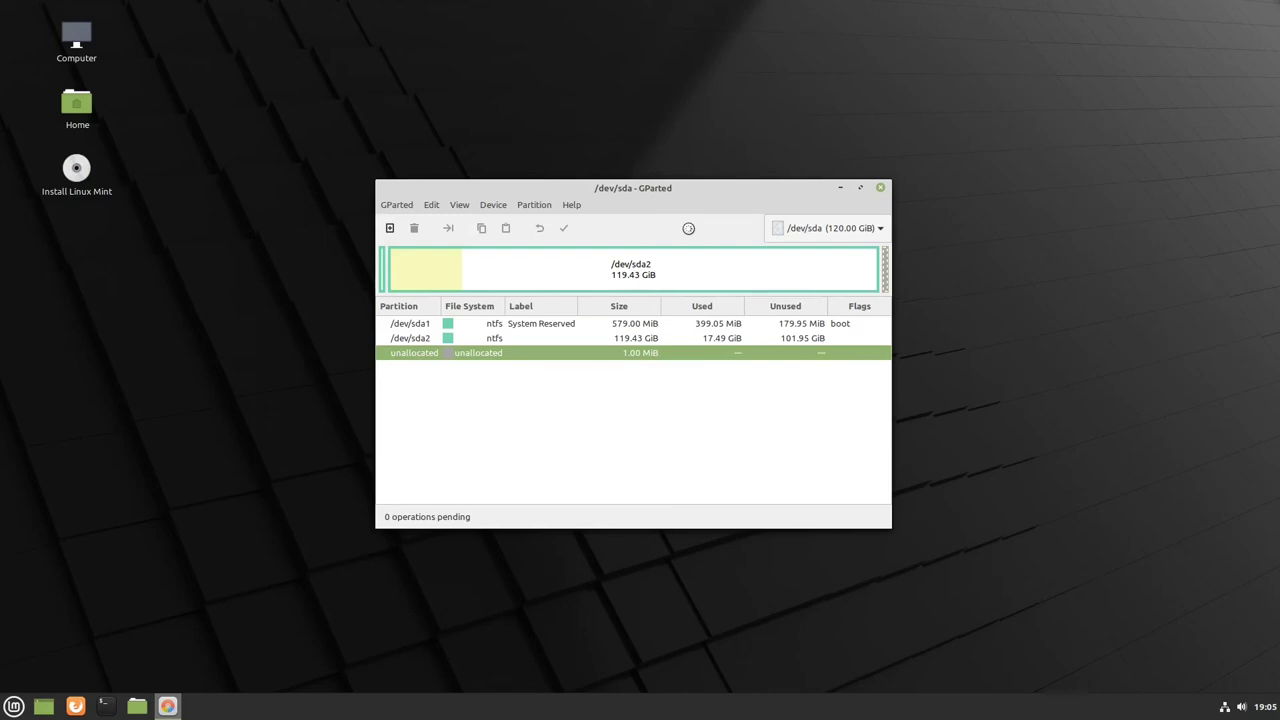
{"action": "left_click", "coordinate": [736, 275]}
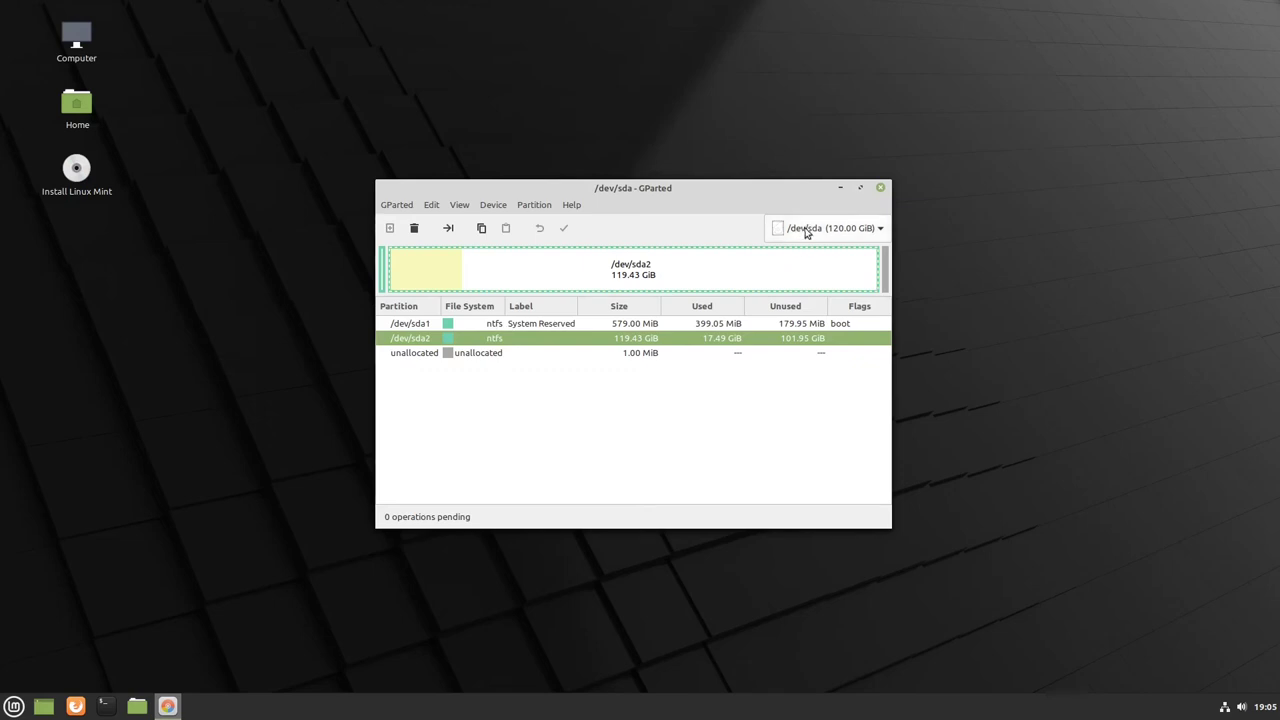
{"action": "scroll", "coordinate": [808, 229], "scroll_direction": "down", "scroll_amount": 1}
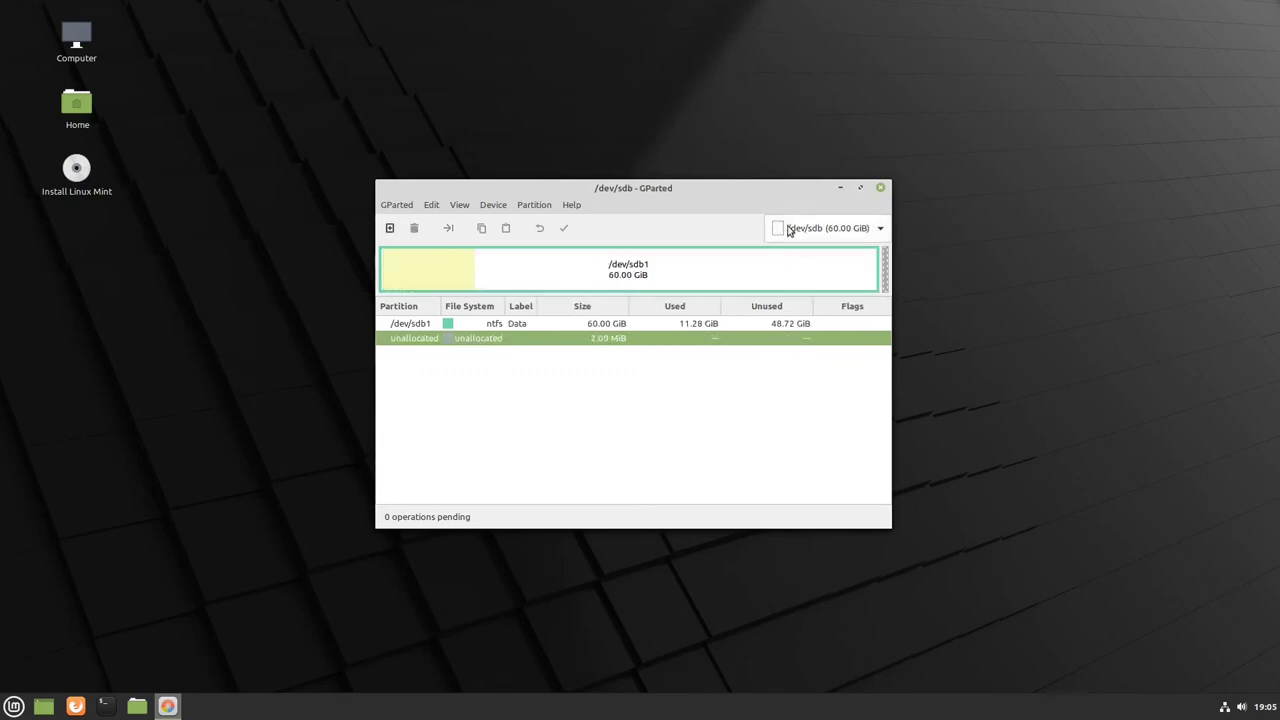
{"action": "left_click", "coordinate": [879, 232]}
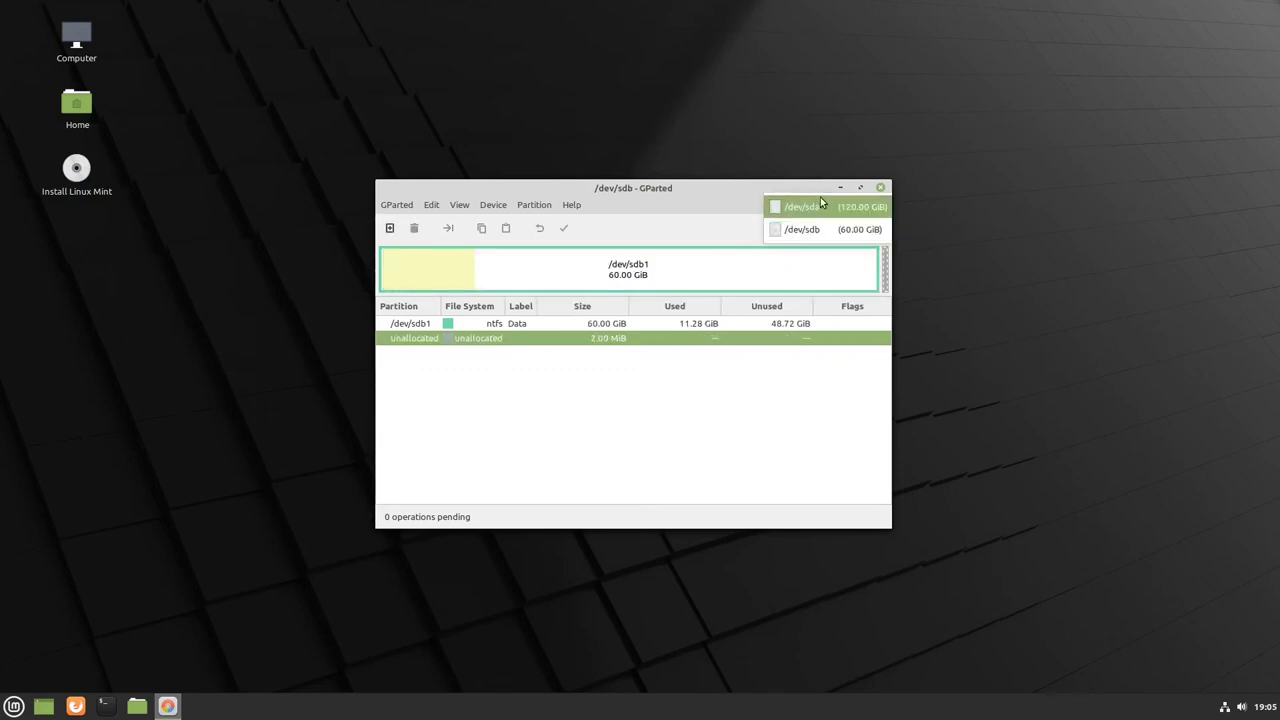
{"action": "left_click", "coordinate": [825, 232]}
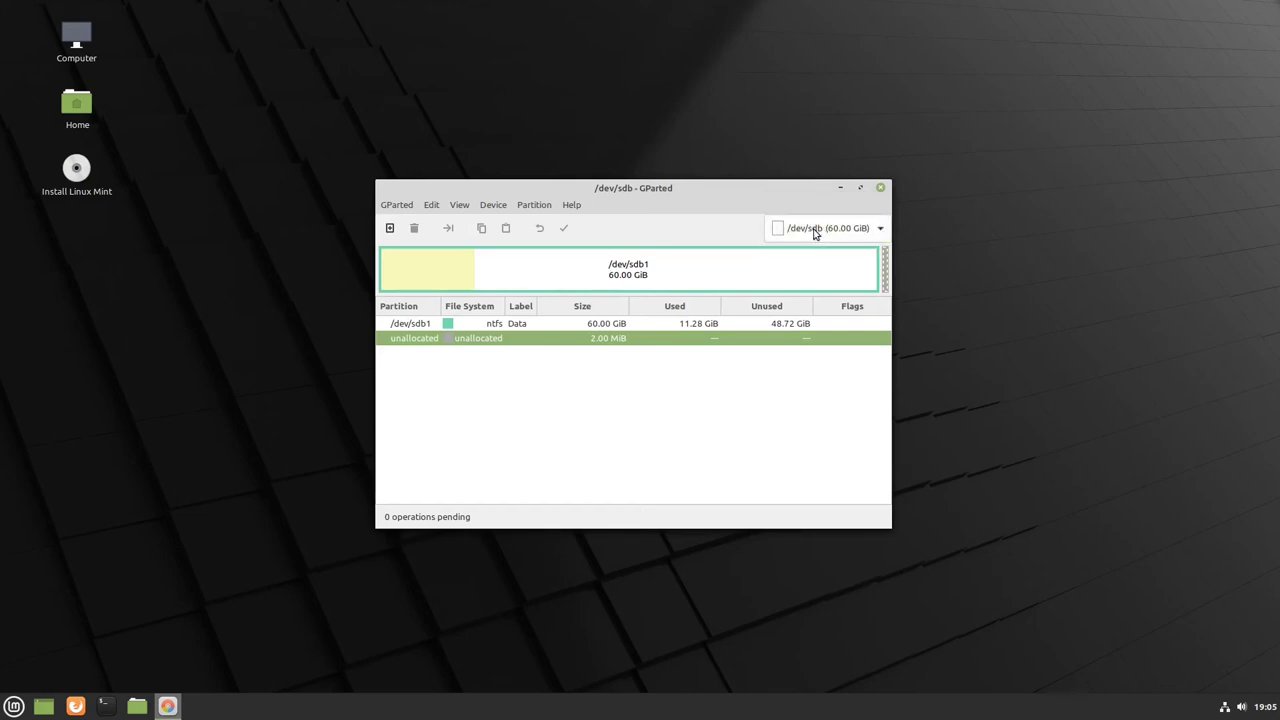
Queue a Resize/Move of the NTFS Data partition /dev/sdb1 that shrinks it to a new size of 30000 MiB
{"action": "left_click", "coordinate": [536, 258]}
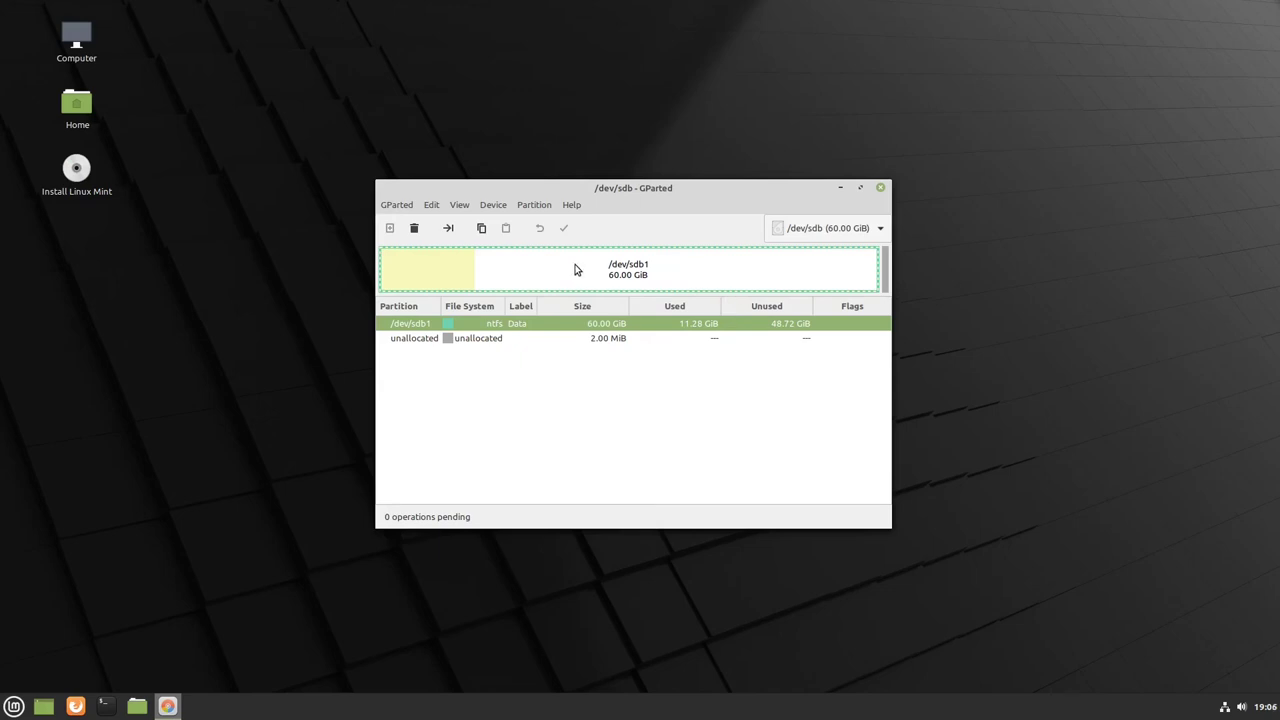
{"action": "left_click", "coordinate": [535, 205]}
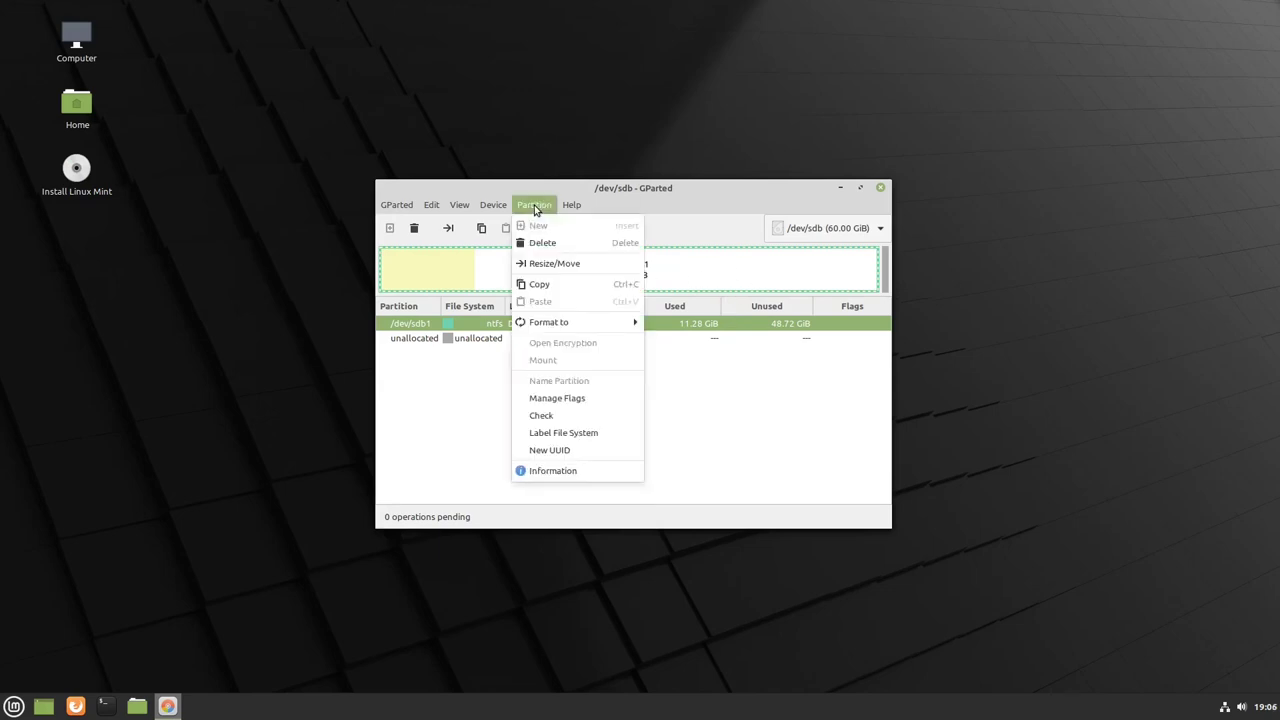
{"action": "left_click", "coordinate": [588, 265]}
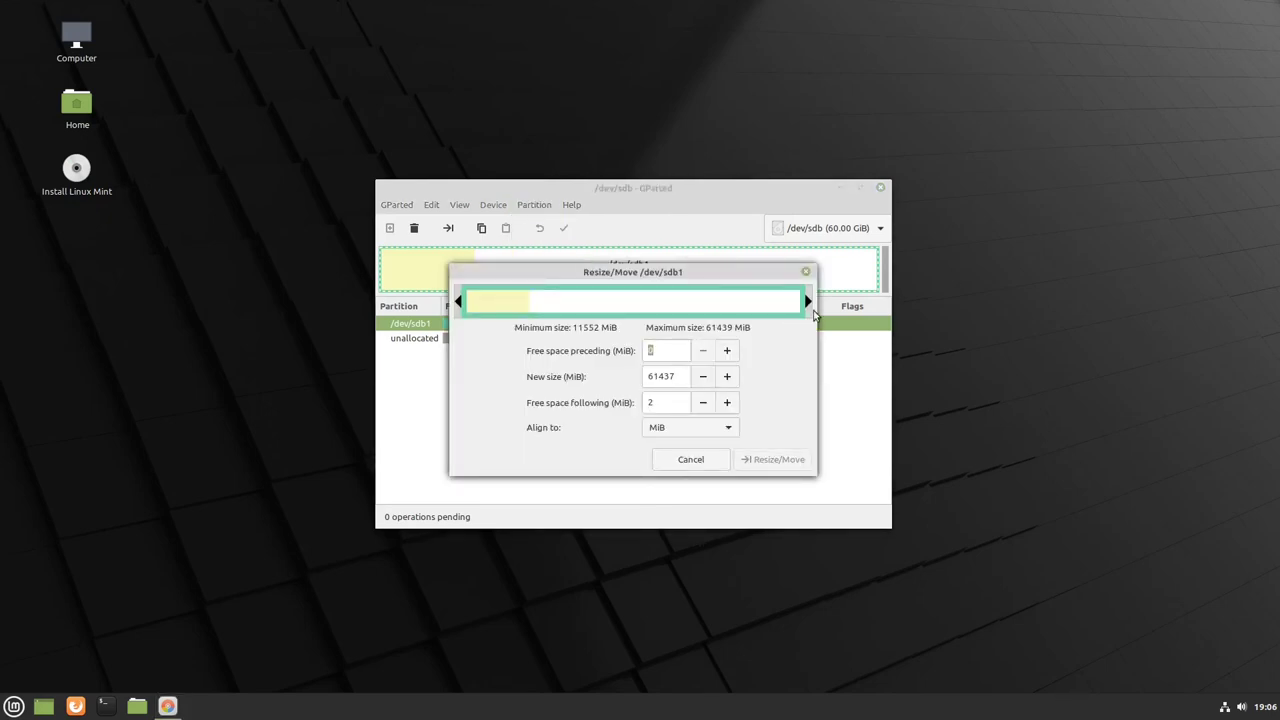
{"action": "left_click_drag", "start_coordinate": [806, 302], "coordinate": [619, 301]}
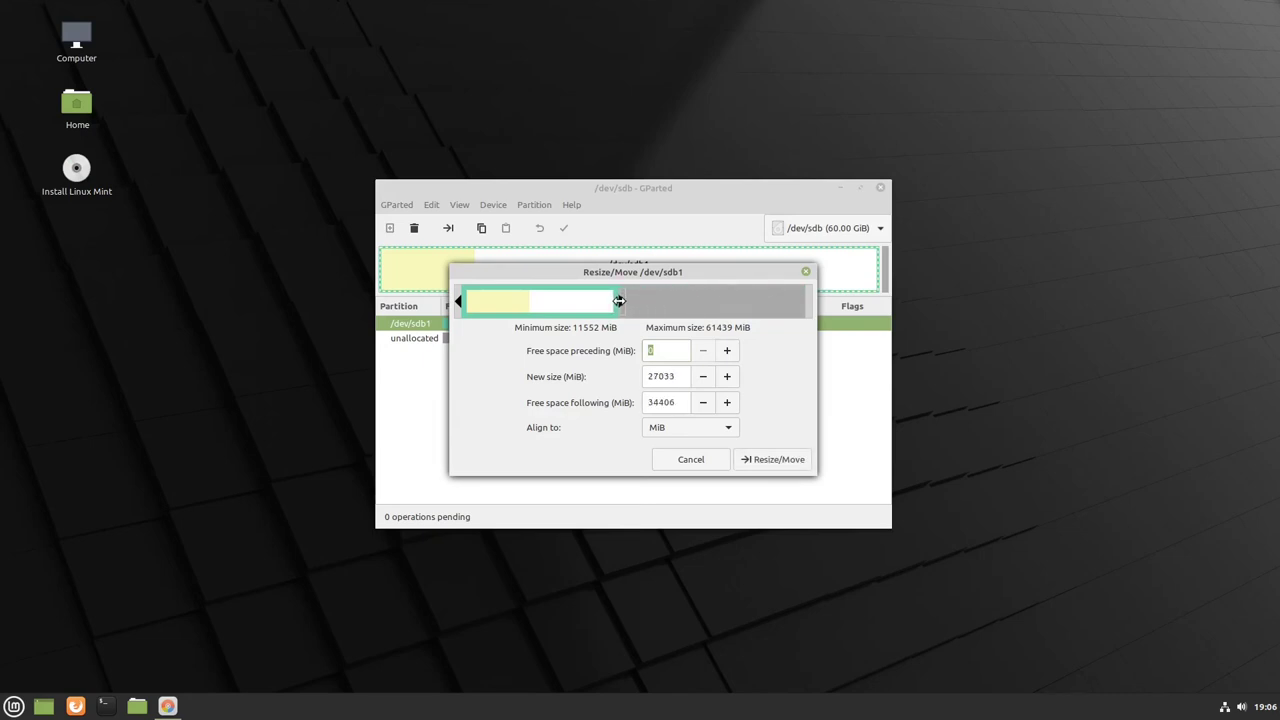
{"action": "left_click", "coordinate": [727, 378]}
{"action": "left_click", "coordinate": [727, 378]}
{"action": "left_click", "coordinate": [727, 378]}
{"action": "double_click", "coordinate": [682, 378]}
{"action": "type", "text": "30000"}
{"action": "key", "text": "Return"}
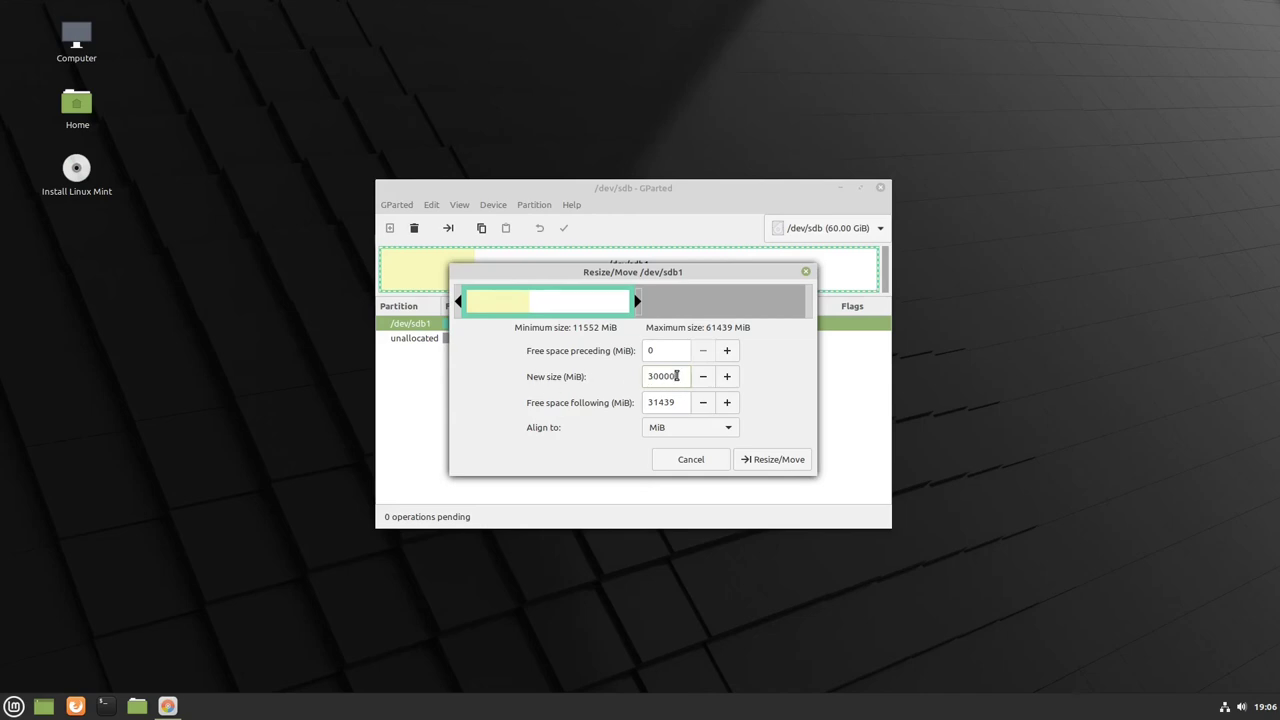
{"action": "left_click_drag", "start_coordinate": [680, 376], "coordinate": [637, 372]}
{"action": "left_click_drag", "start_coordinate": [679, 403], "coordinate": [628, 400]}
{"action": "left_click", "coordinate": [761, 460]}
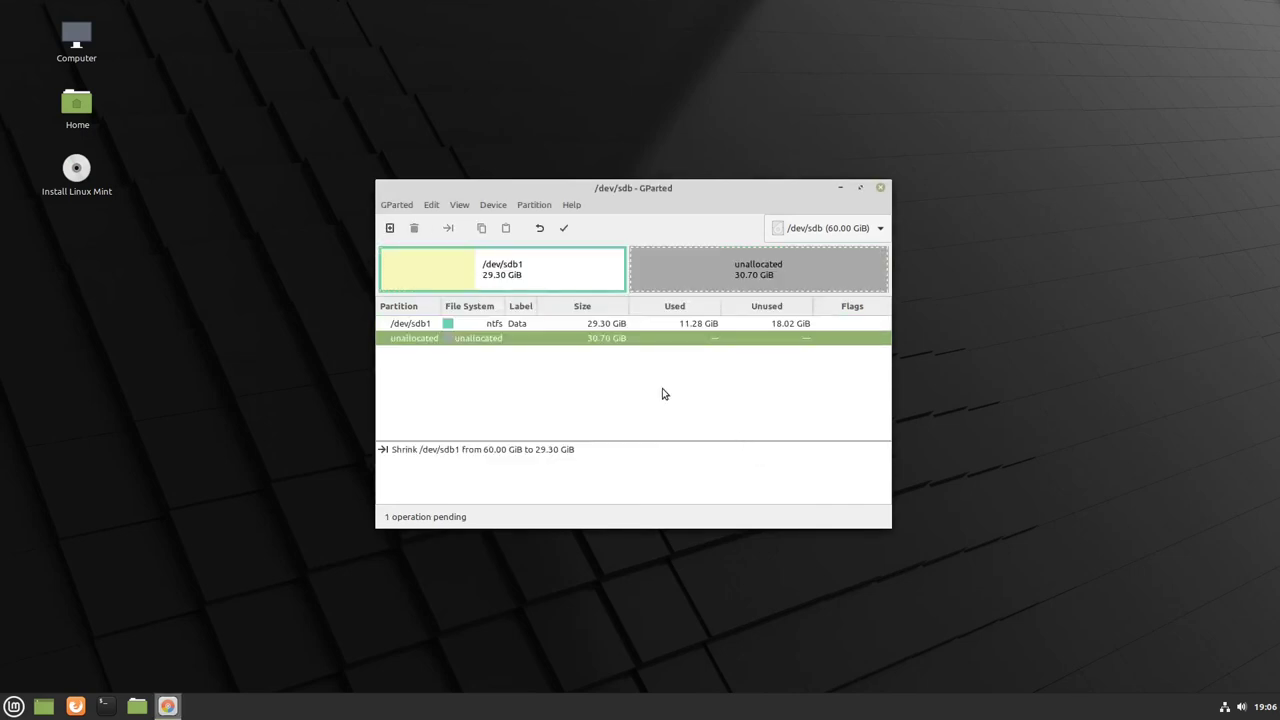
Apply the pending shrink operation to /dev/sdb, dismiss the progress window and close GParted
{"action": "left_click", "coordinate": [565, 229]}
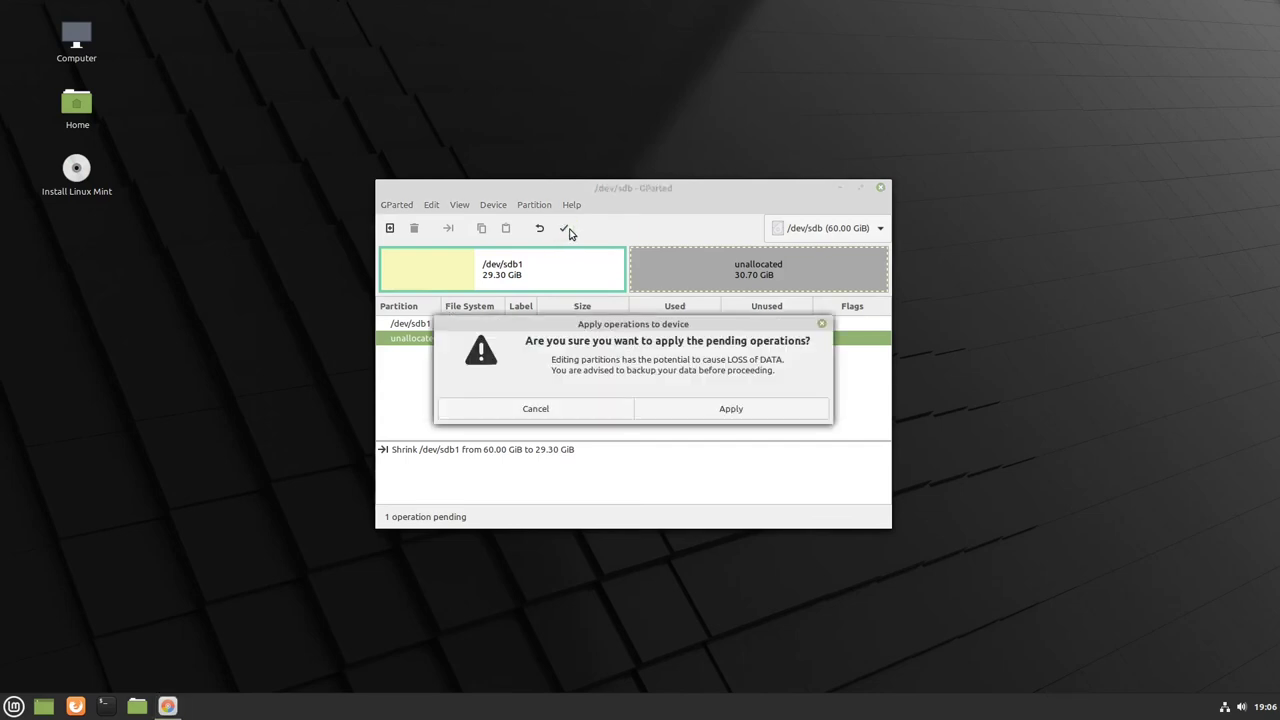
{"action": "left_click", "coordinate": [774, 412]}
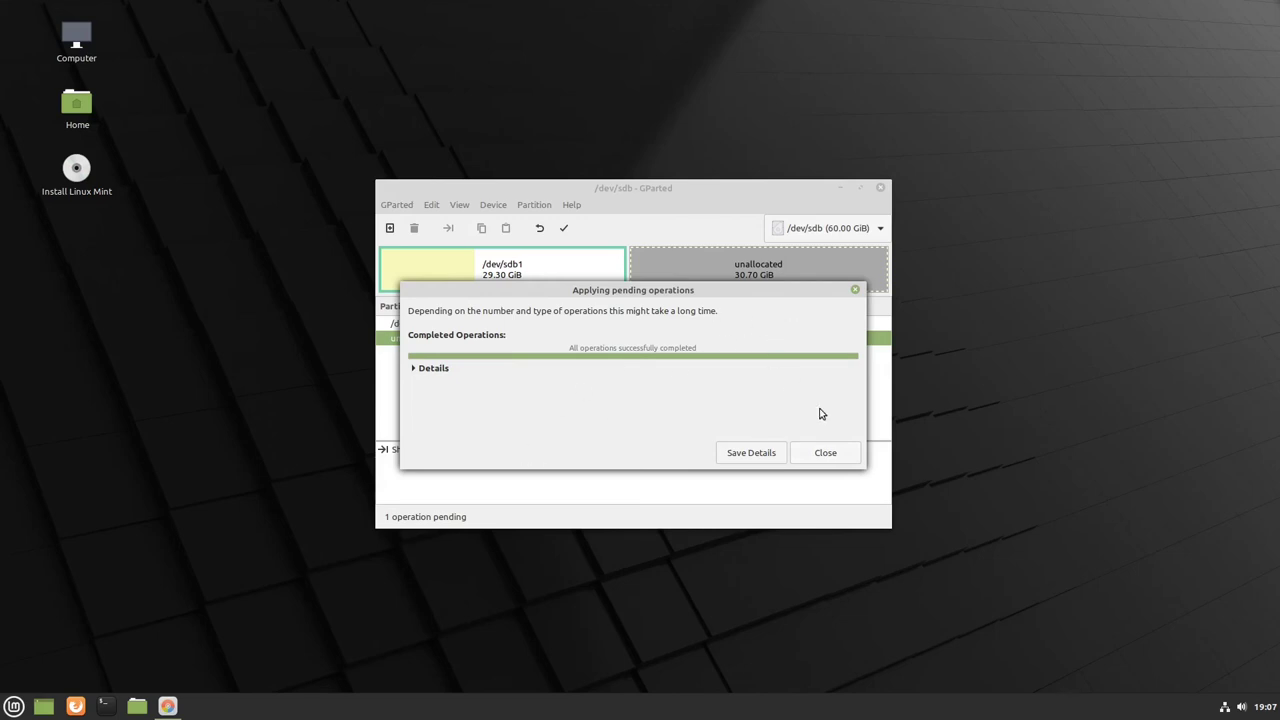
{"action": "left_click", "coordinate": [826, 453]}
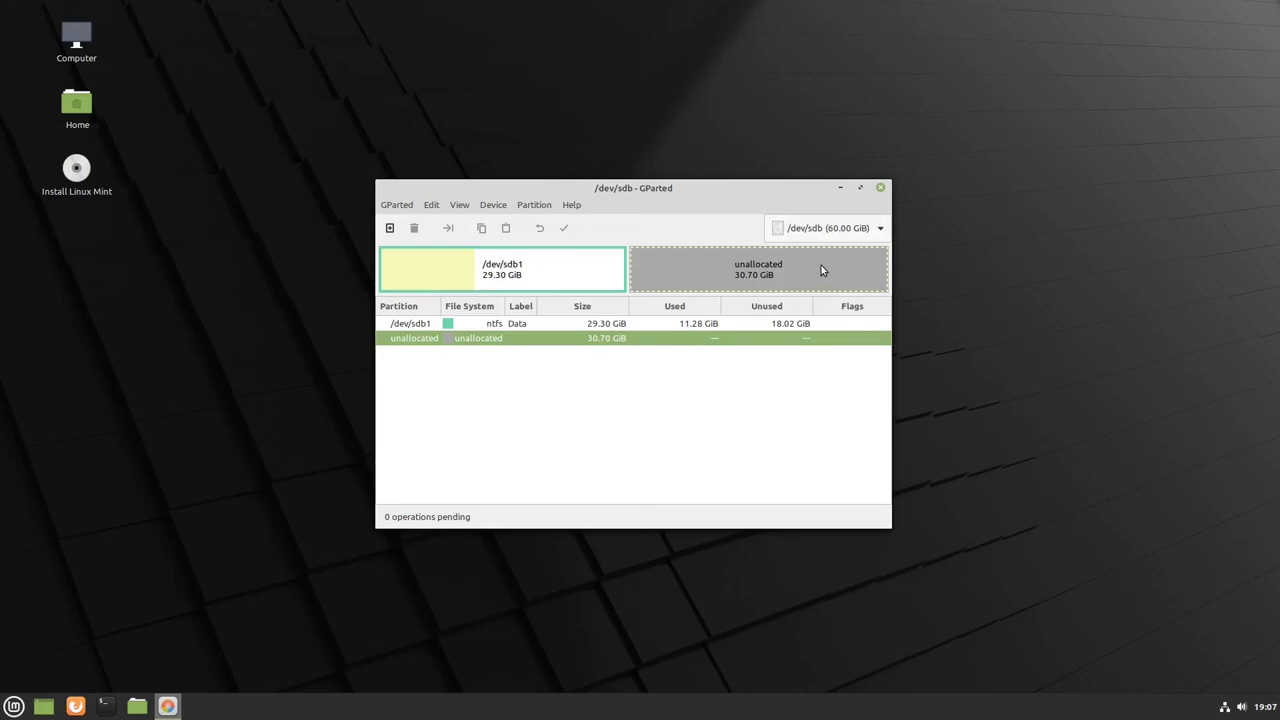
{"action": "left_click", "coordinate": [880, 188]}
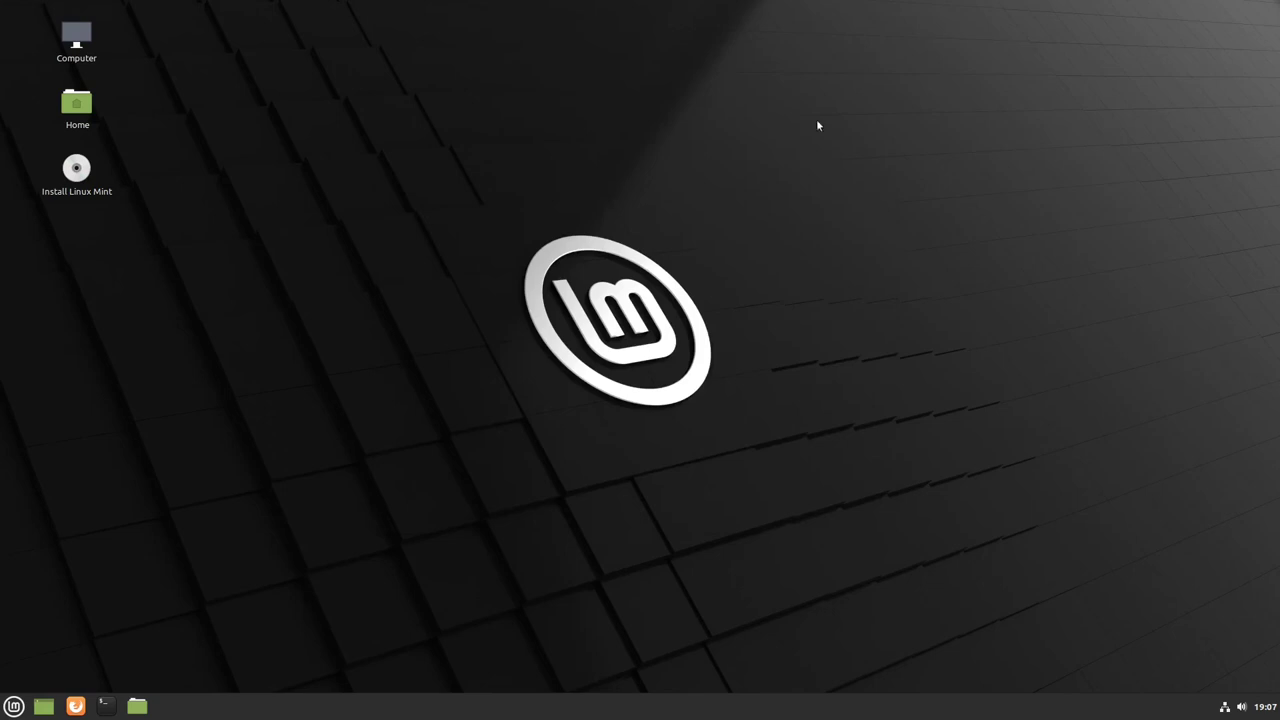
Start the Linux Mint installer with English and the English (US) keyboard layout, and continue without installing multimedia codecs
{"action": "double_click", "coordinate": [80, 175]}
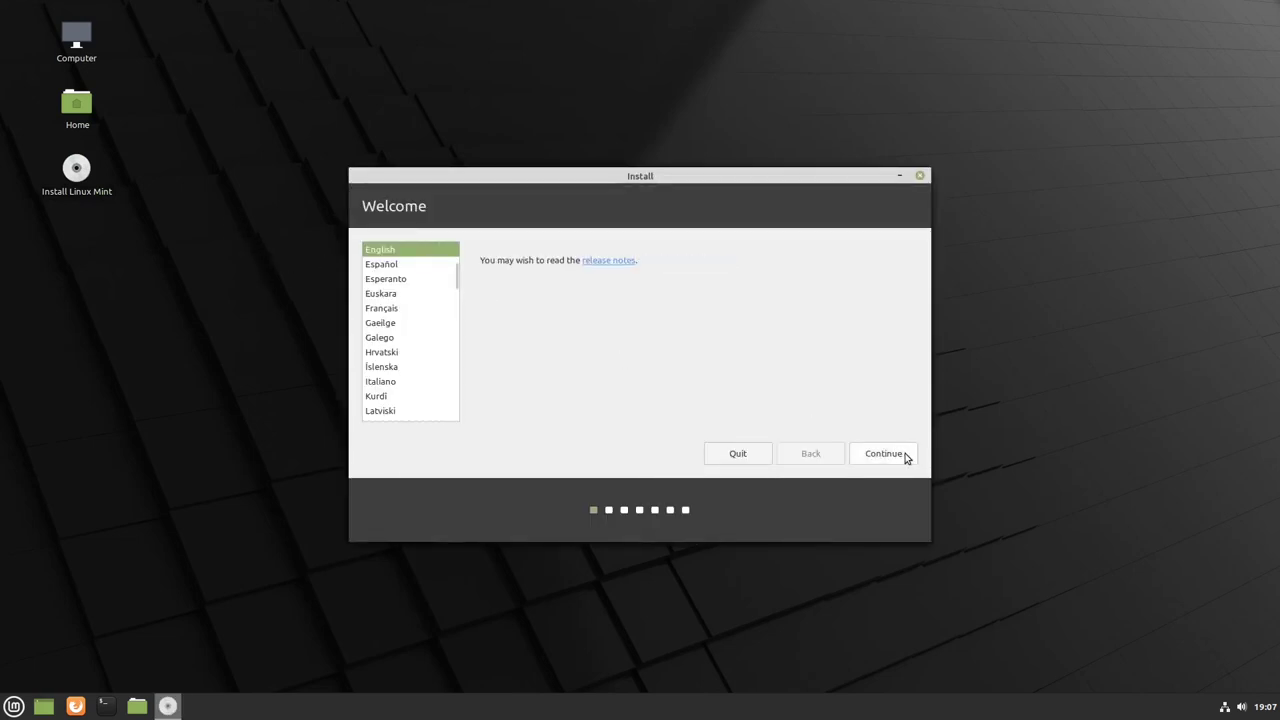
{"action": "left_click", "coordinate": [905, 453]}
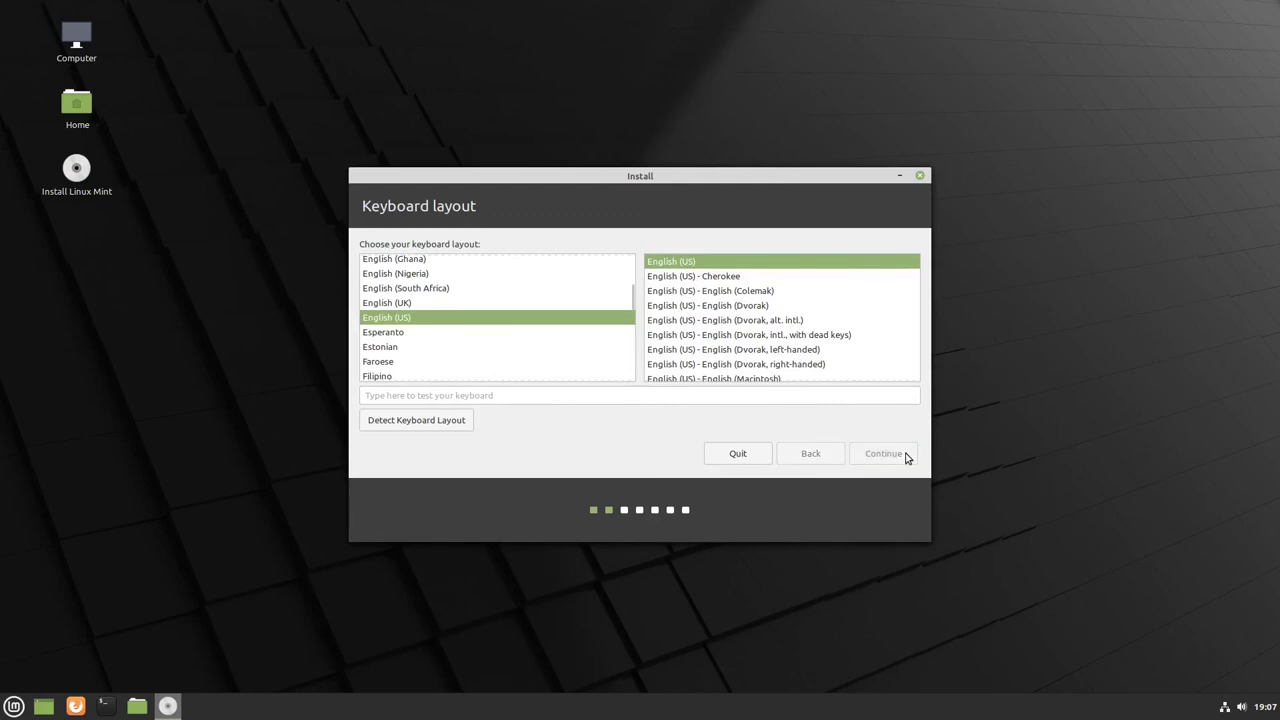
{"action": "left_click", "coordinate": [905, 455]}
{"action": "left_click", "coordinate": [905, 454]}
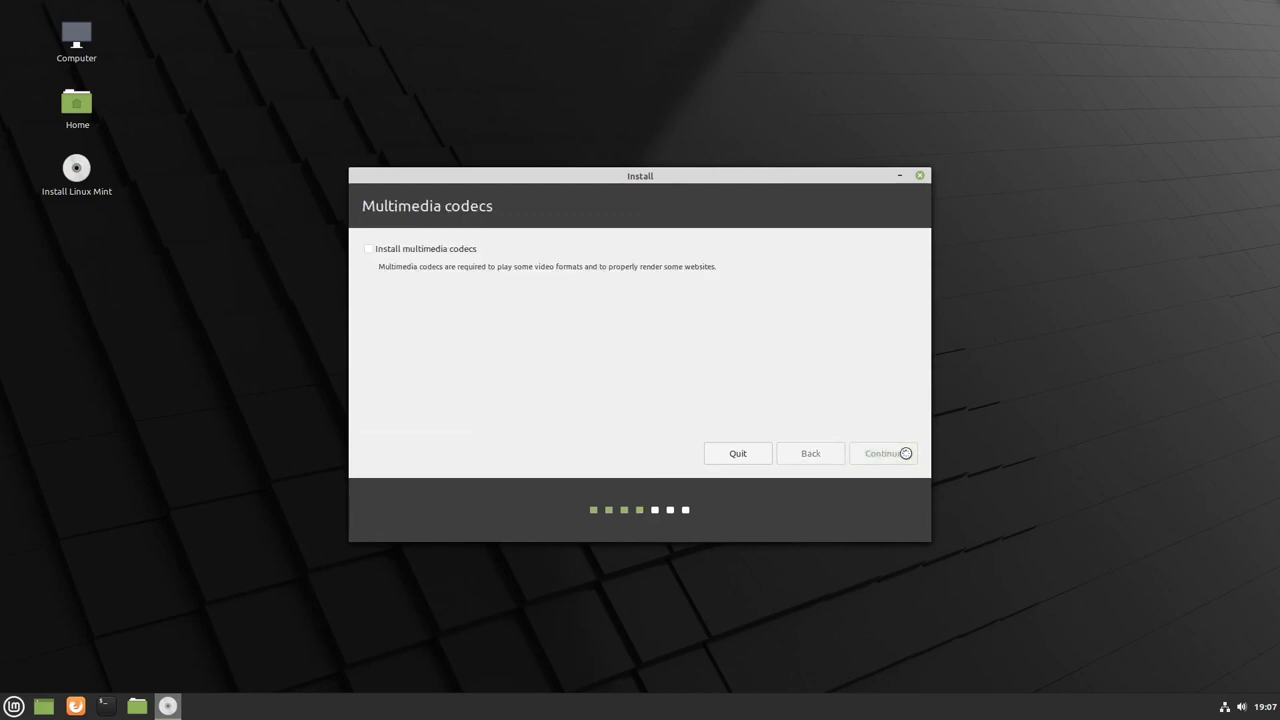
Choose "Something else" as the installation type to partition the disks manually
{"action": "triple_click", "coordinate": [383, 246]}
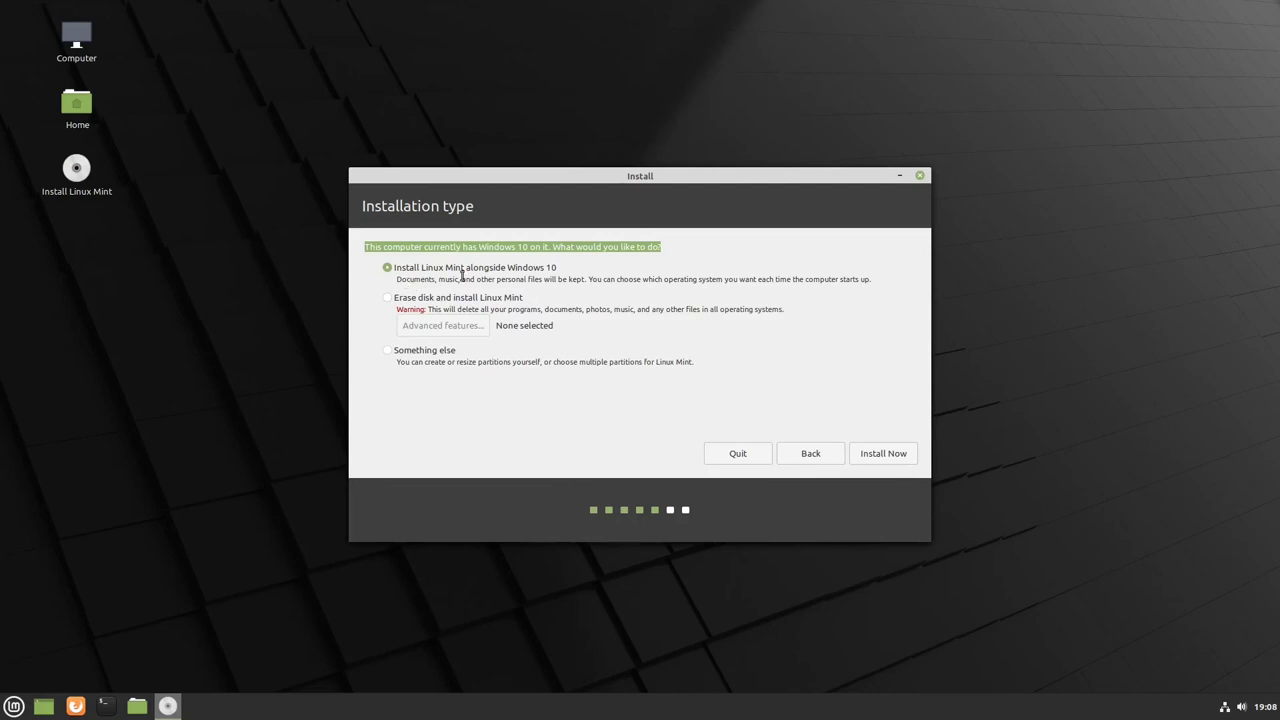
{"action": "left_click", "coordinate": [387, 352]}
{"action": "left_click", "coordinate": [906, 455]}
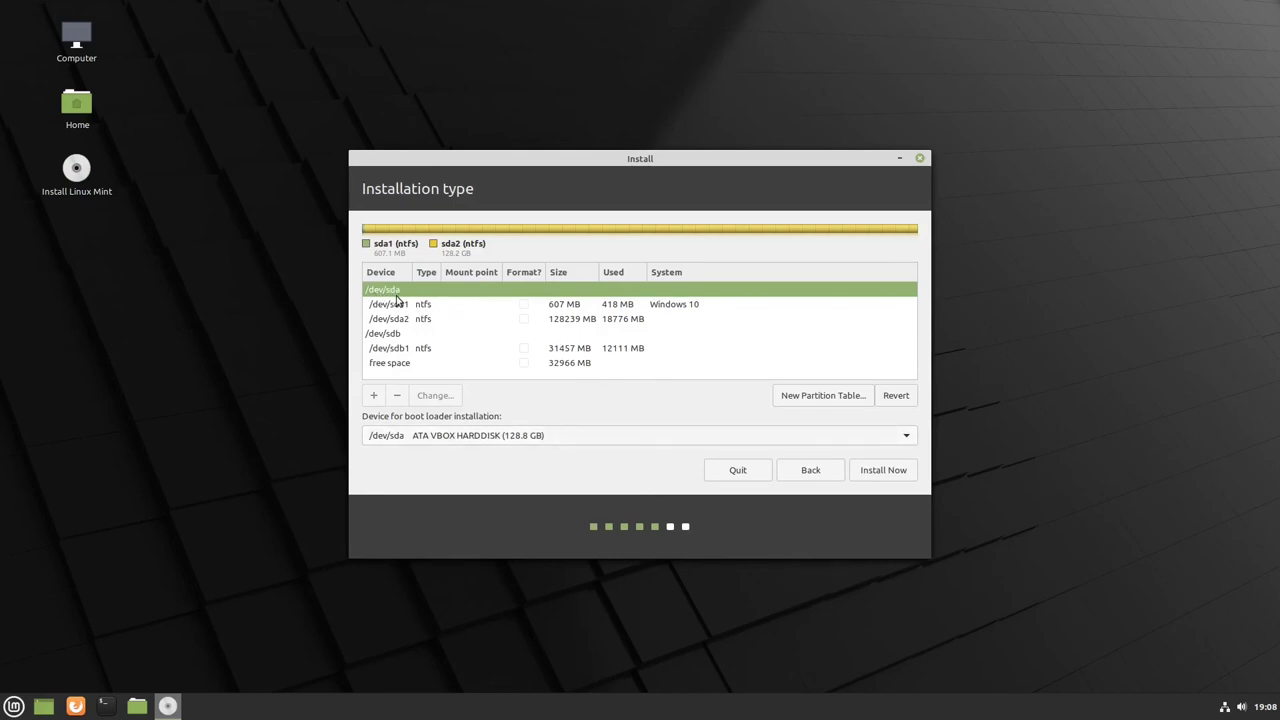
Review the partitions on both disks and create a 32966 MB logical Ext4 partition mounted at / in the free space of /dev/sdb
{"action": "left_click", "coordinate": [655, 308]}
{"action": "left_click", "coordinate": [606, 320]}
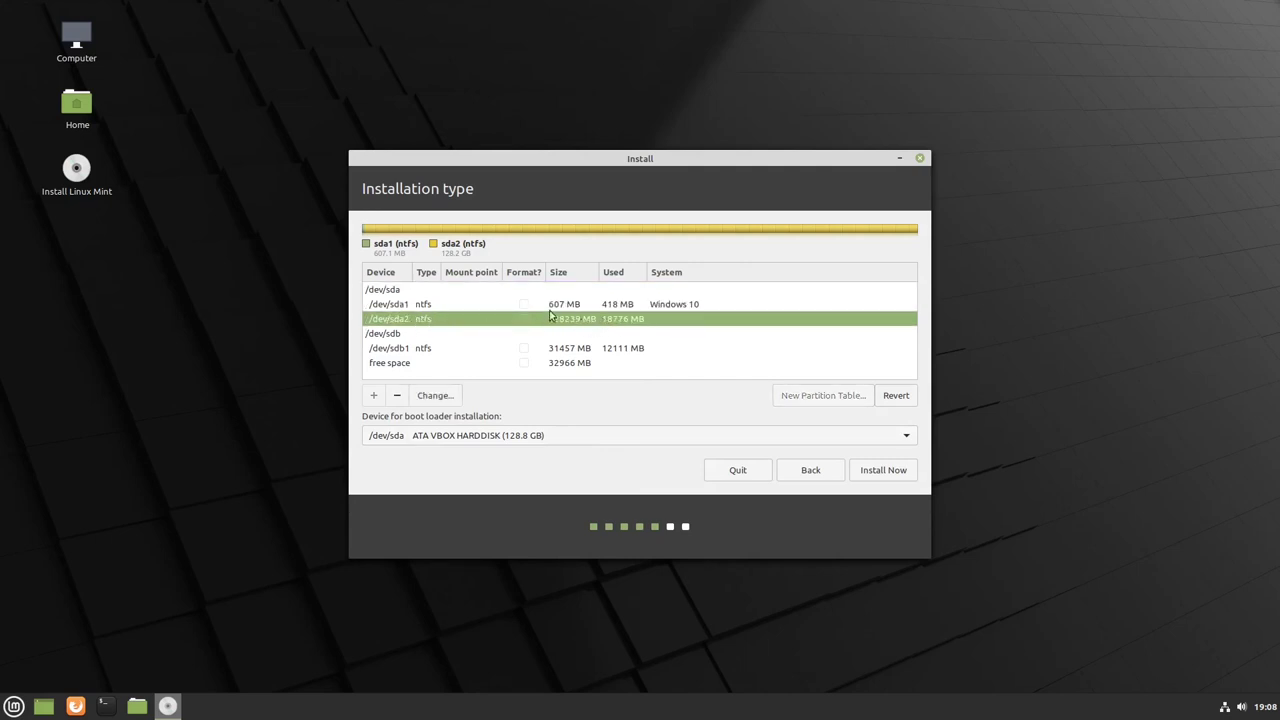
{"action": "left_click", "coordinate": [400, 337]}
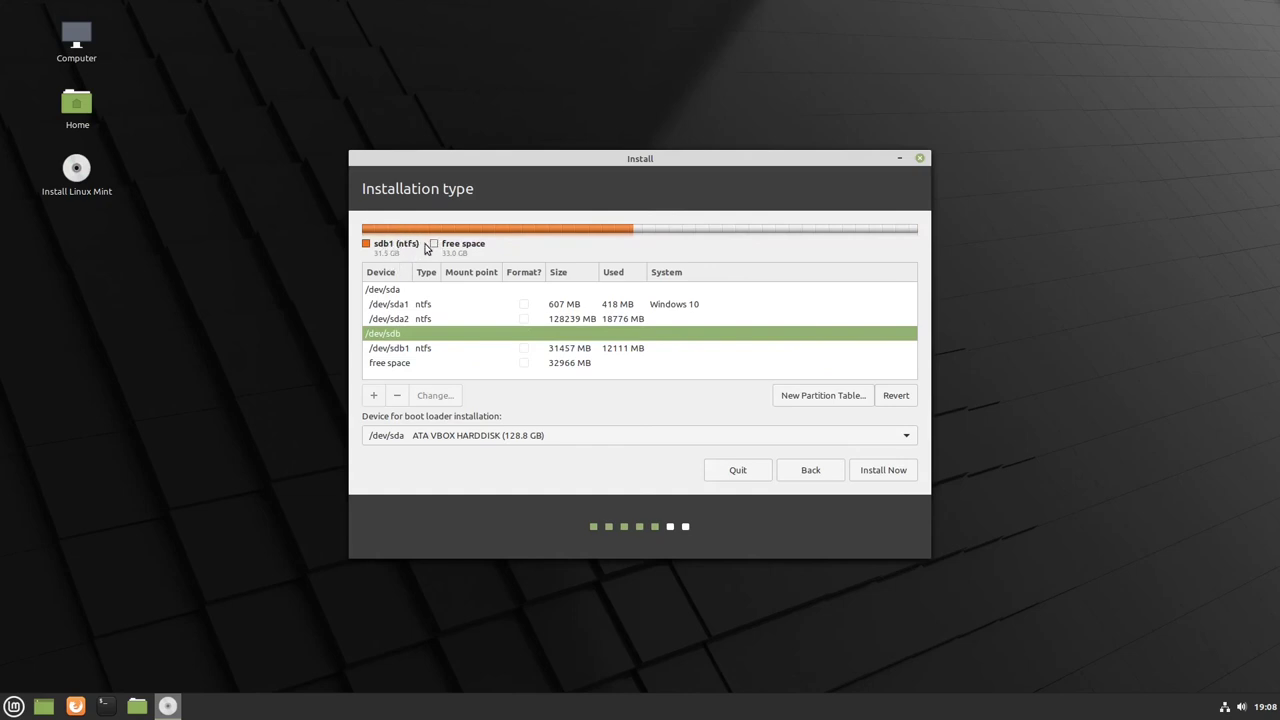
{"action": "left_click", "coordinate": [436, 350]}
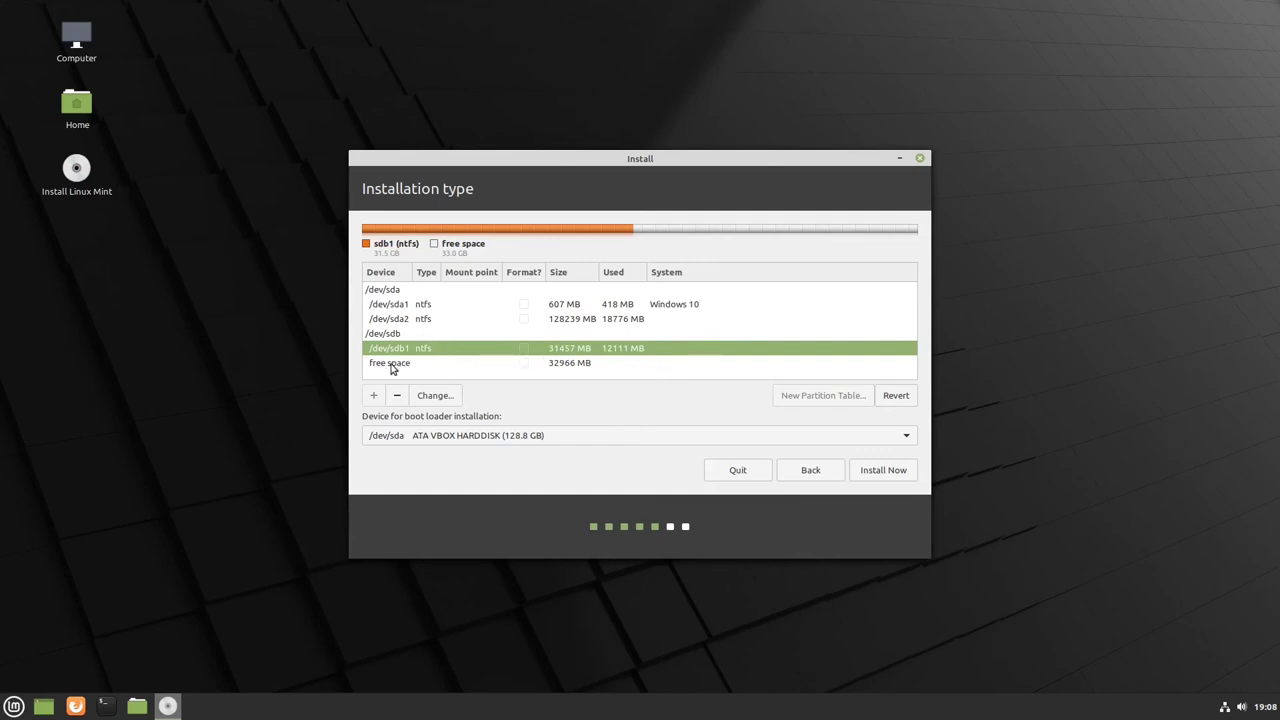
{"action": "left_click", "coordinate": [580, 364]}
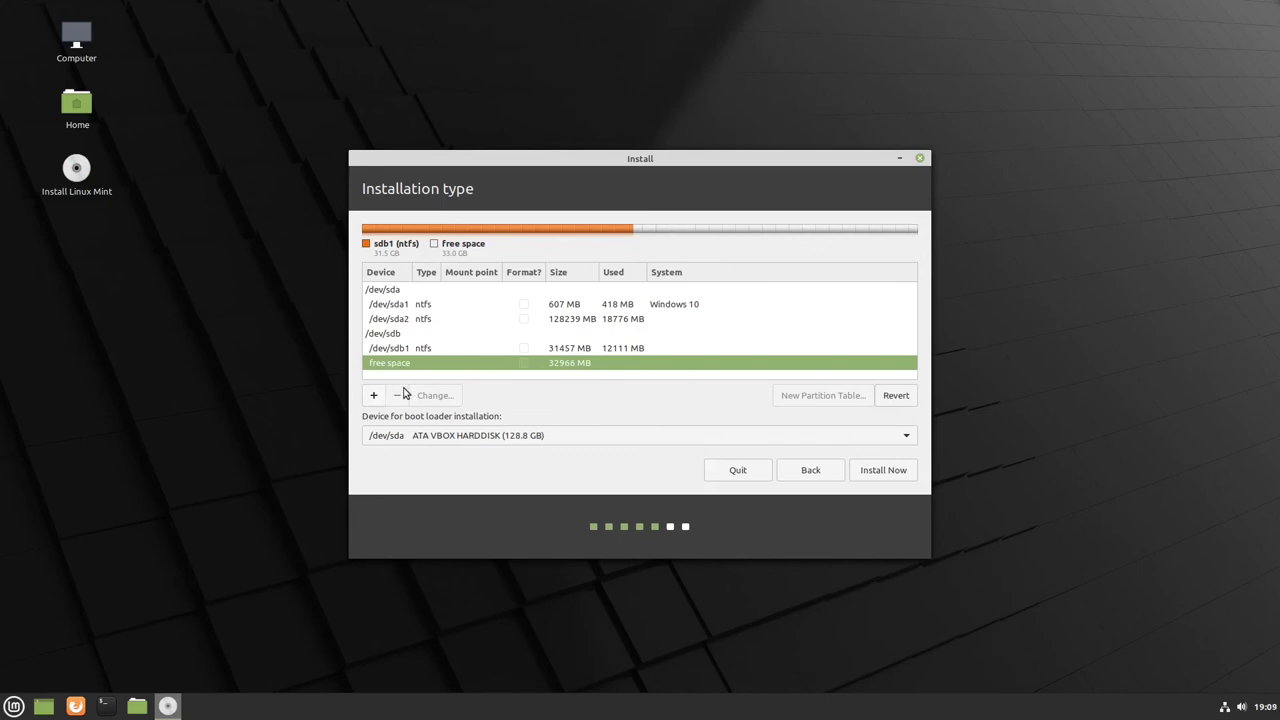
{"action": "left_click", "coordinate": [374, 396]}
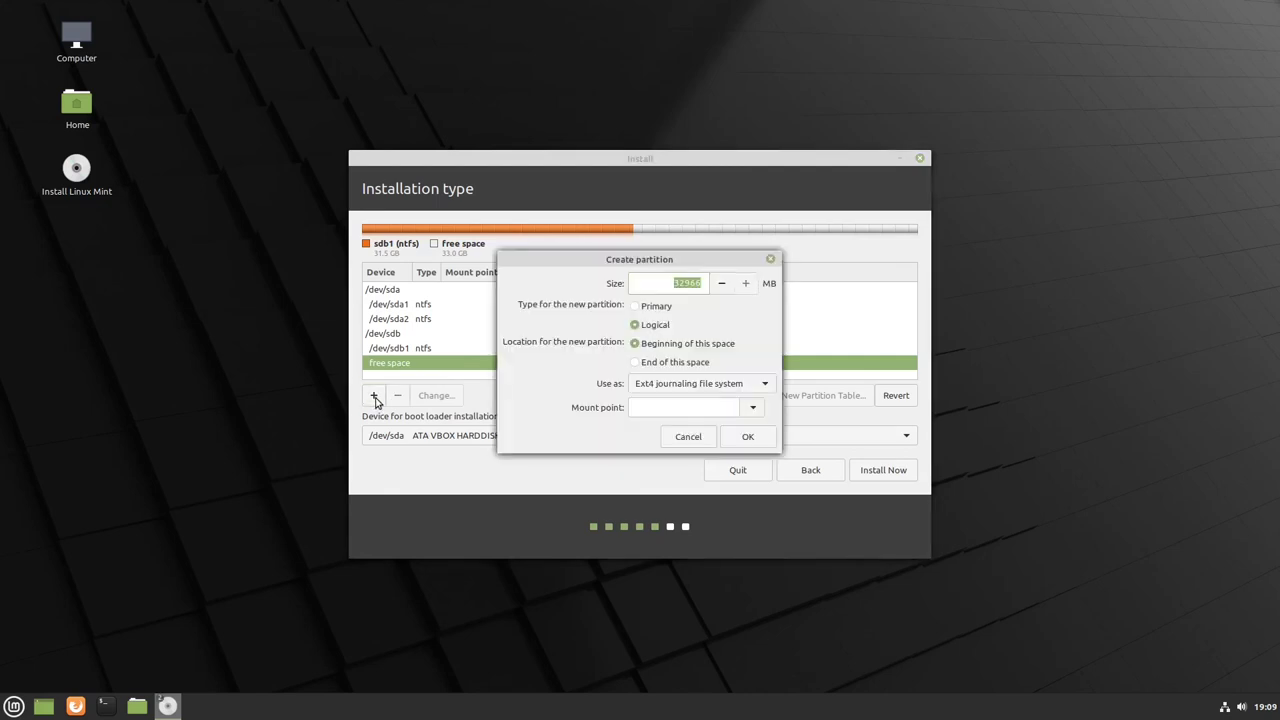
{"action": "left_click", "coordinate": [752, 410]}
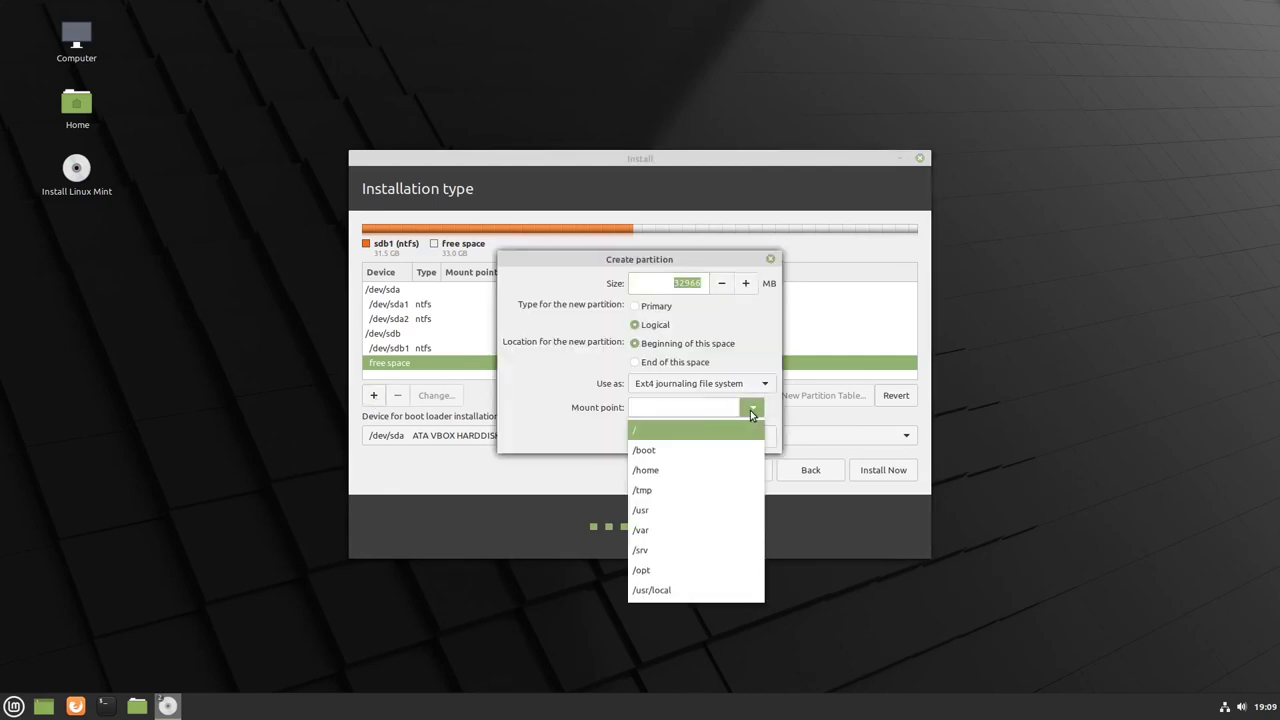
{"action": "left_click", "coordinate": [648, 432]}
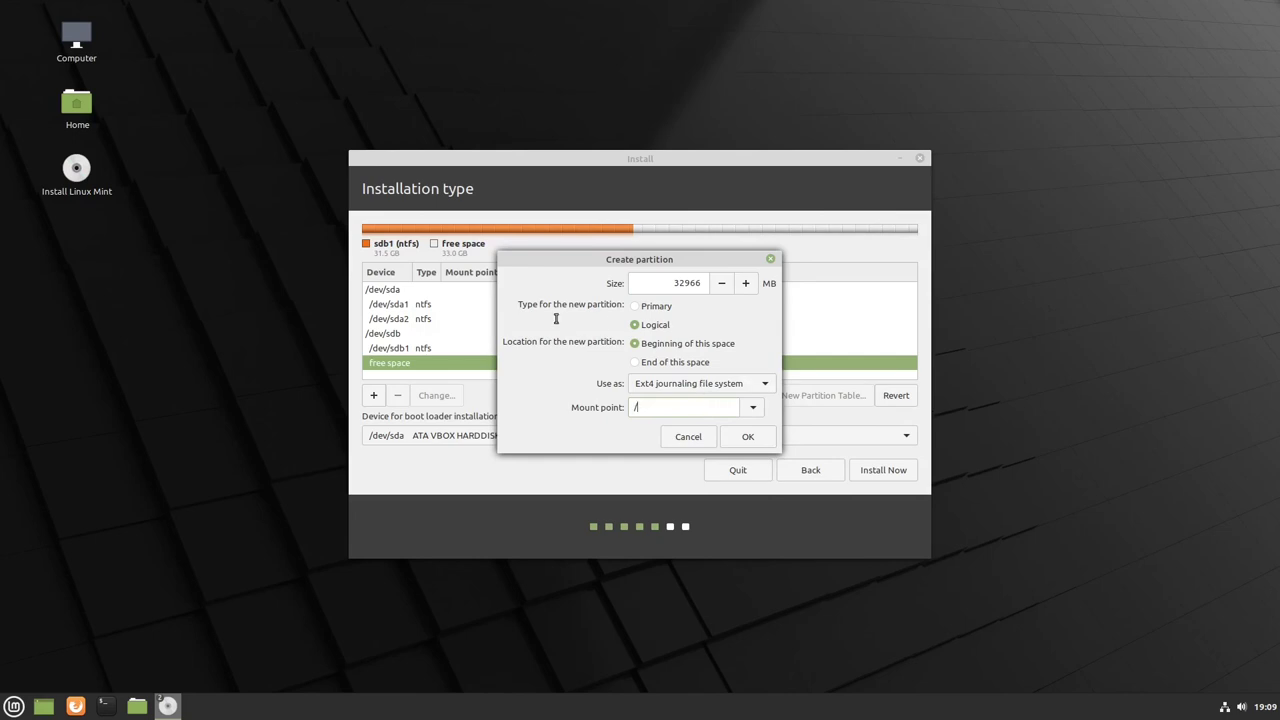
{"action": "left_click", "coordinate": [656, 308]}
{"action": "left_click", "coordinate": [662, 328]}
{"action": "left_click", "coordinate": [766, 438]}
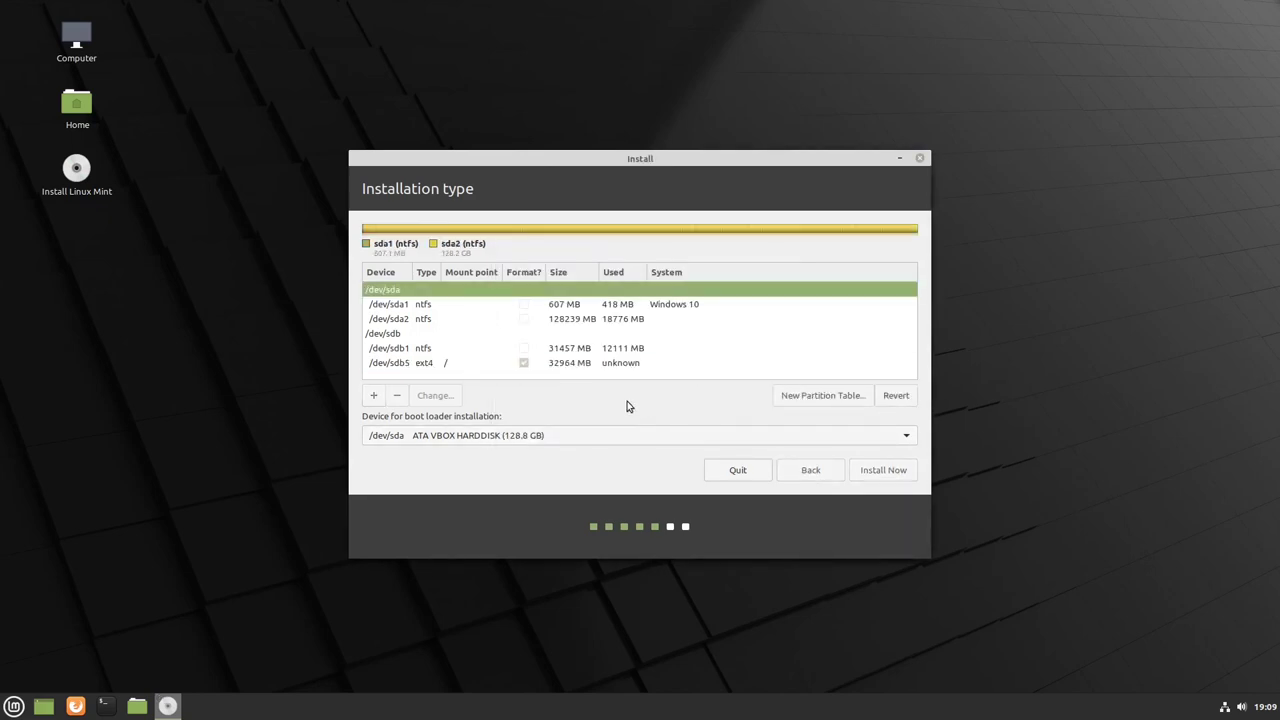
Set the device for boot loader installation to /dev/sdb, the 64.4 GB hard disk
{"action": "triple_click", "coordinate": [366, 416]}
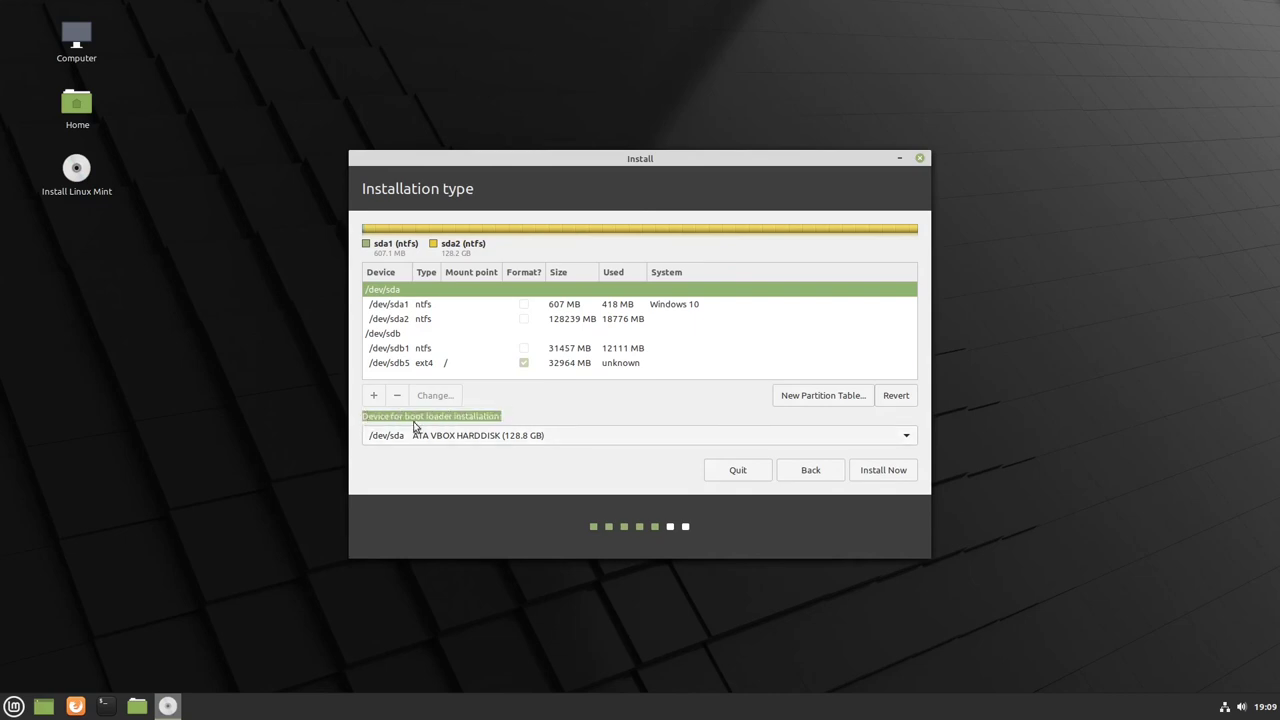
{"action": "left_click", "coordinate": [508, 415]}
{"action": "left_click", "coordinate": [582, 441]}
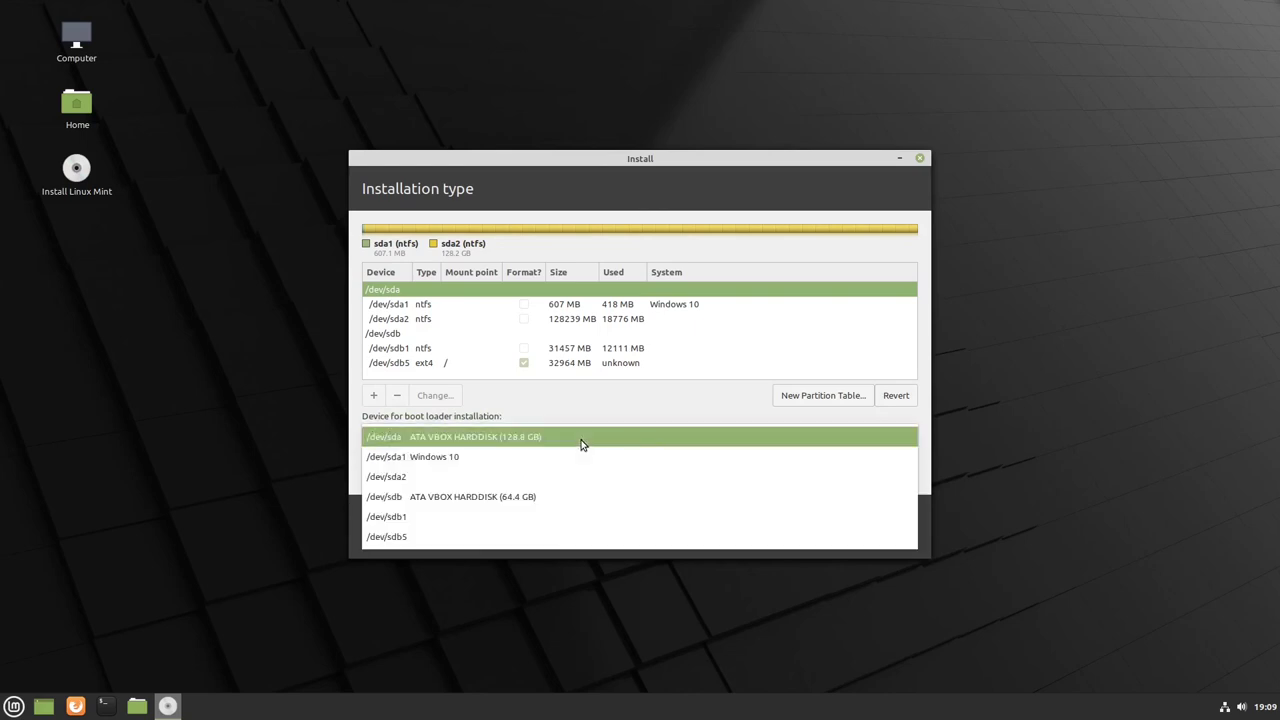
{"action": "left_click", "coordinate": [425, 497]}
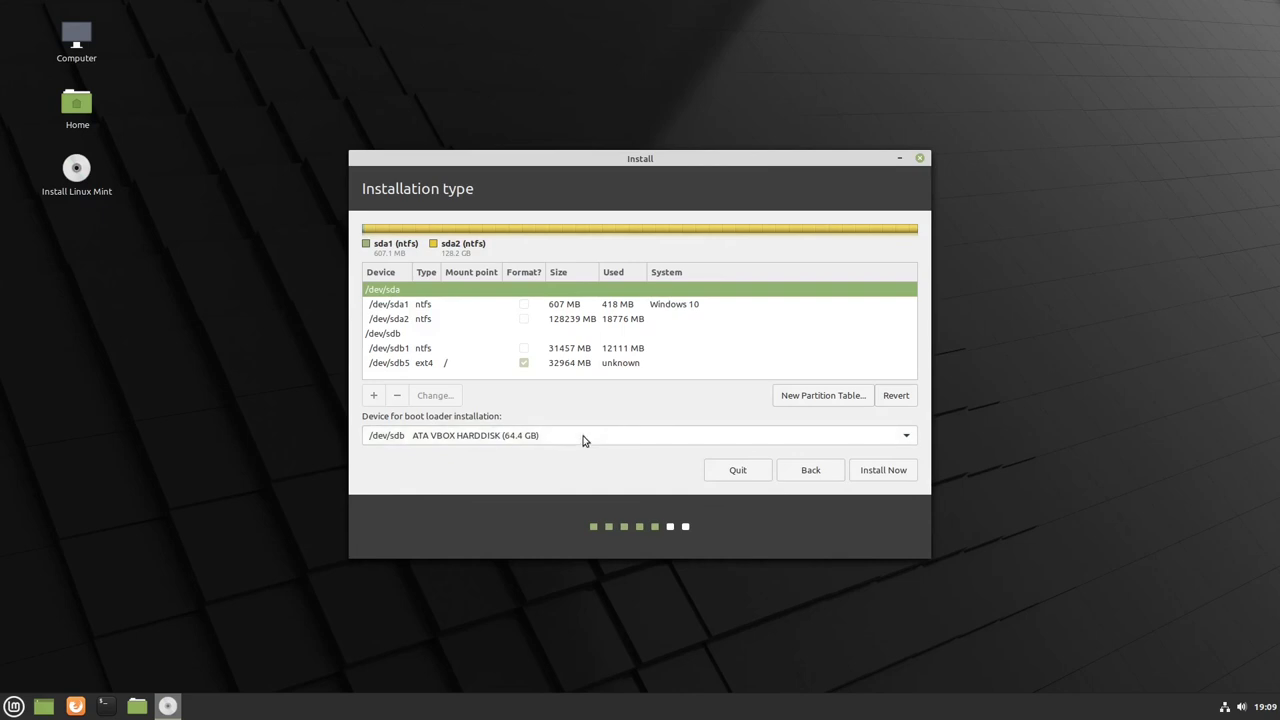
Start the installation with Melbourne as the location, and submit the user's name, computer name windlin2, username and login password
{"action": "left_click", "coordinate": [908, 477]}
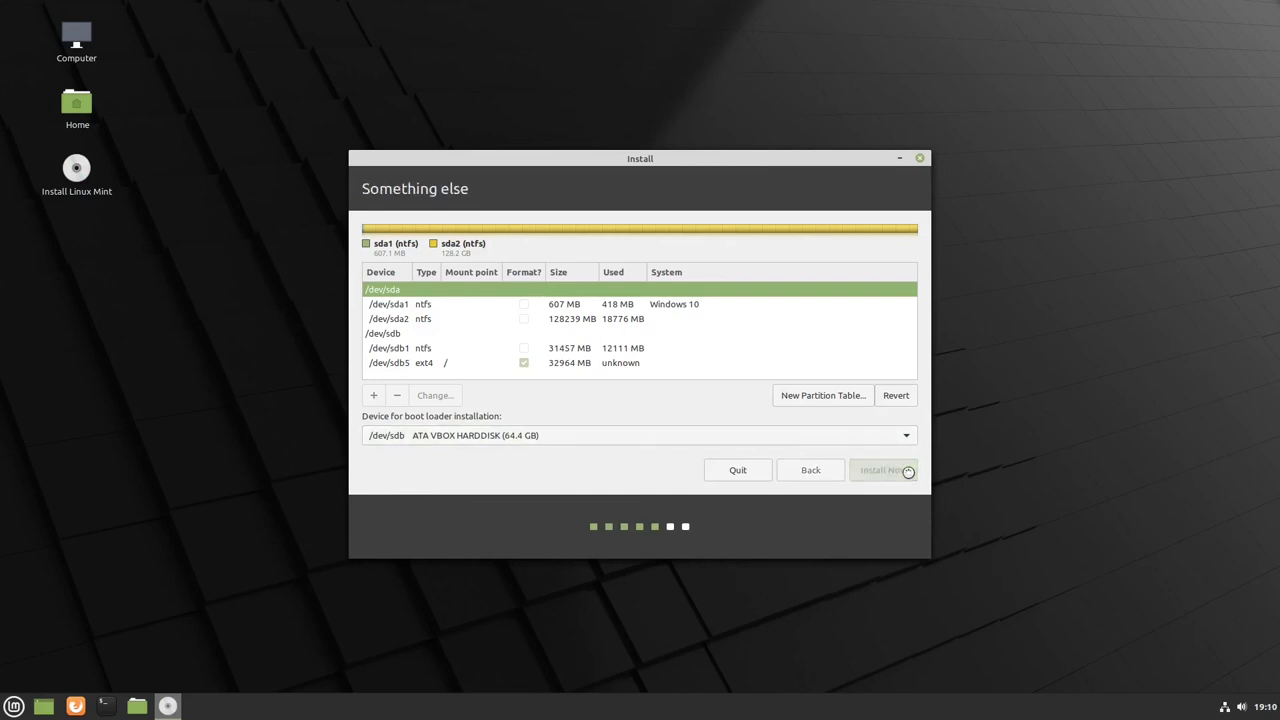
{"action": "left_click", "coordinate": [880, 420]}
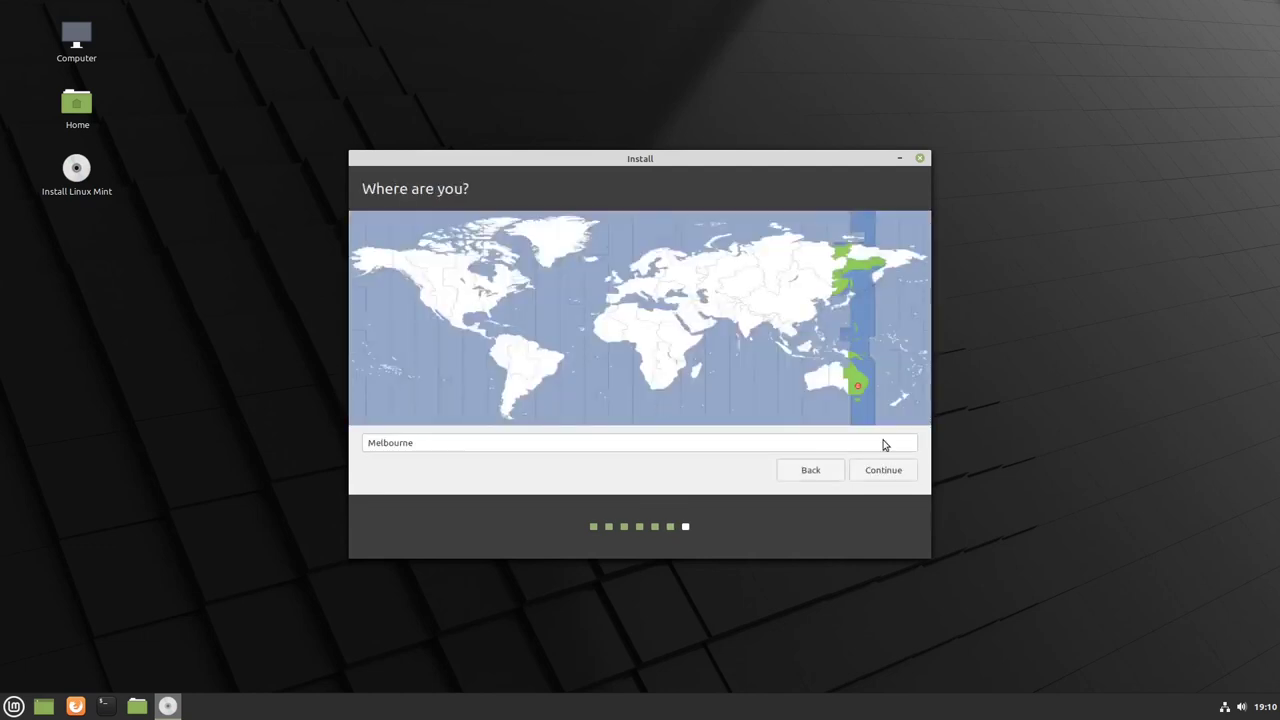
{"action": "left_click", "coordinate": [900, 468]}
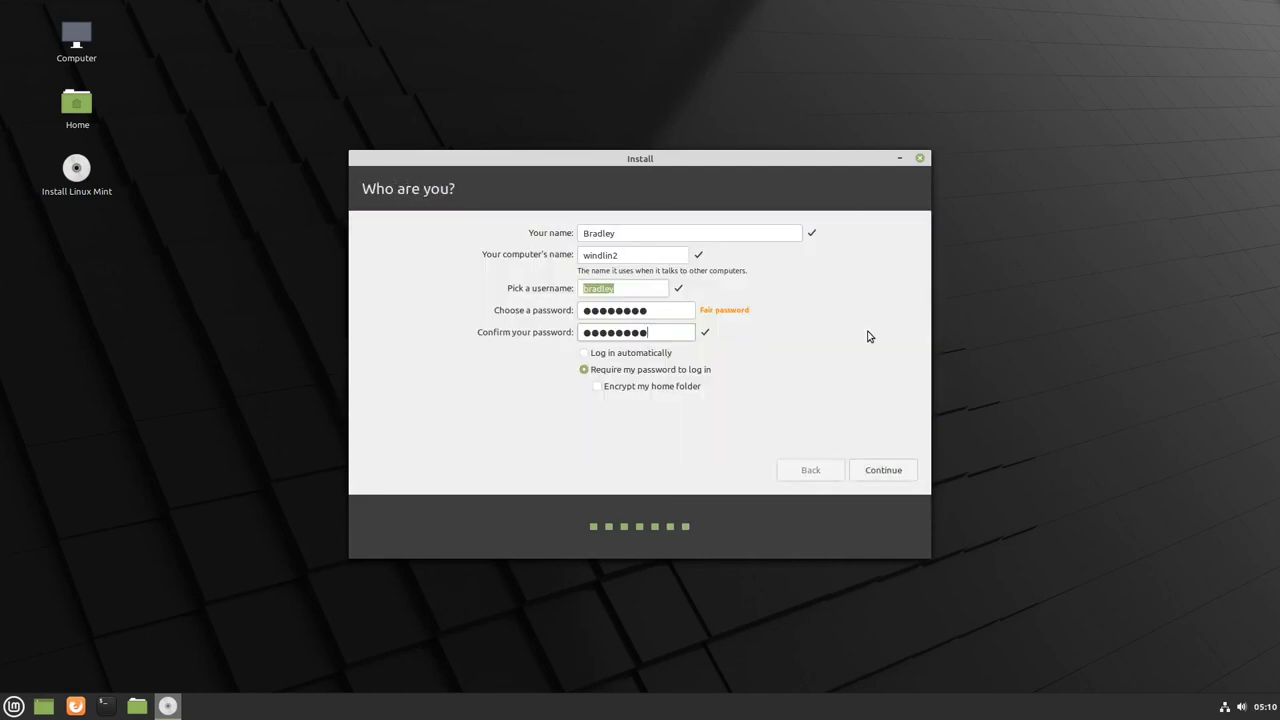
{"action": "left_click", "coordinate": [883, 470]}
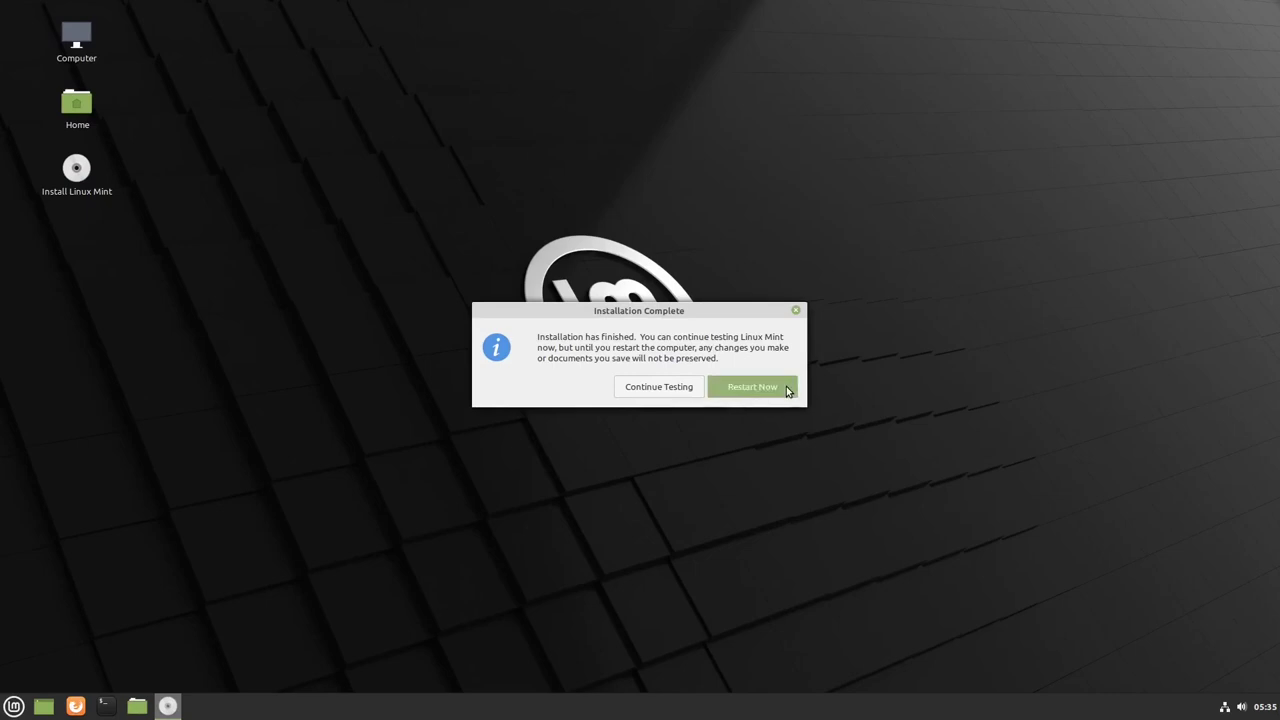
Restart the computer after the installation and sign in to Windows 10 with the account password
{"action": "left_click", "coordinate": [787, 389]}
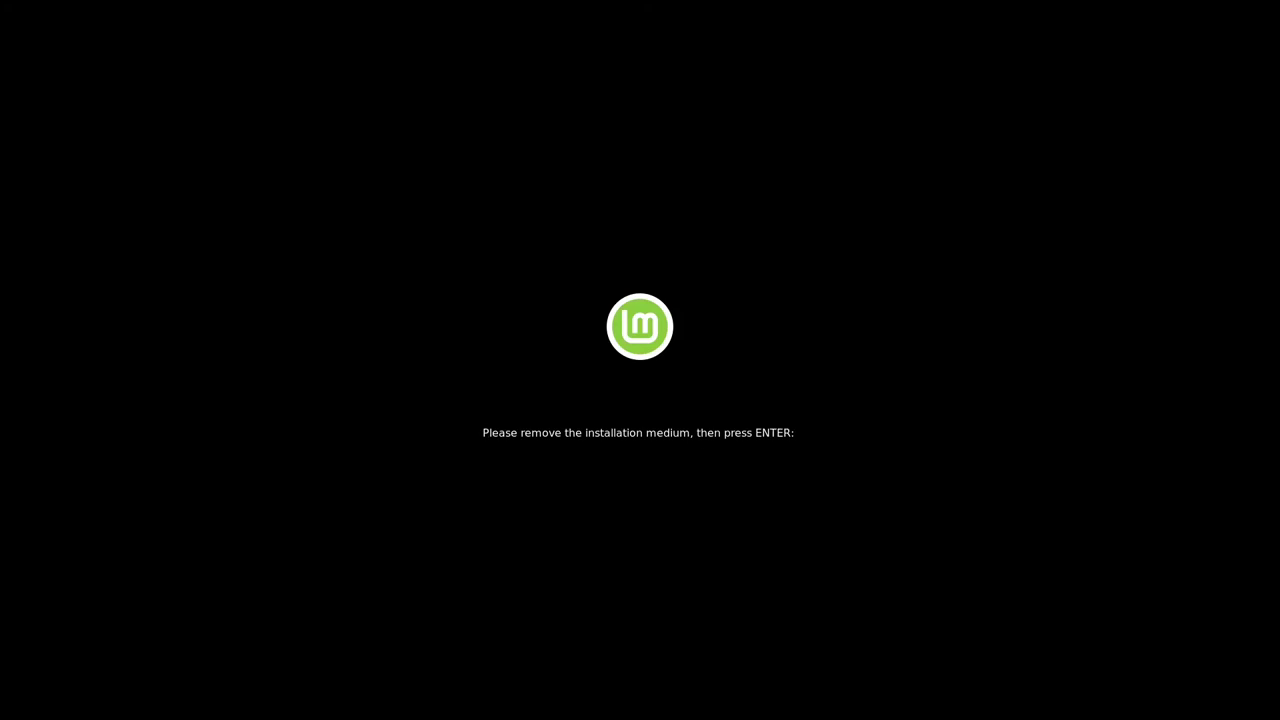
{"action": "key", "text": "Return"}
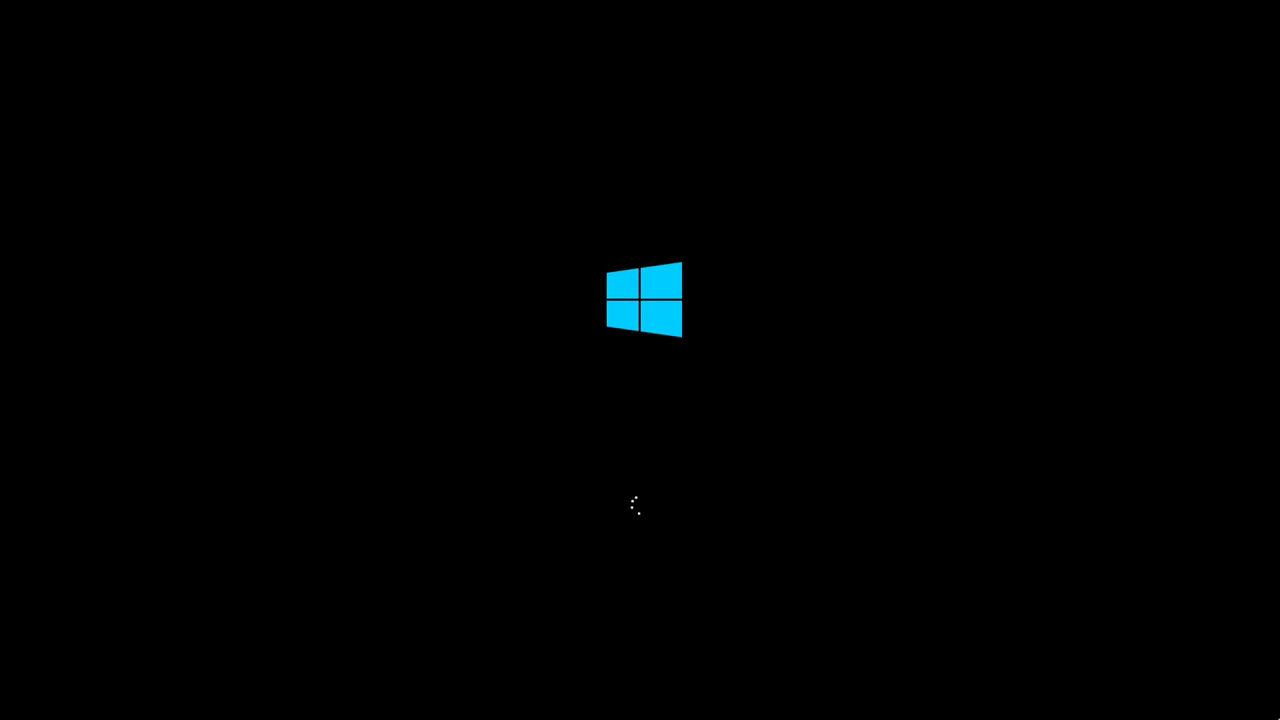
{"action": "key", "text": "space"}
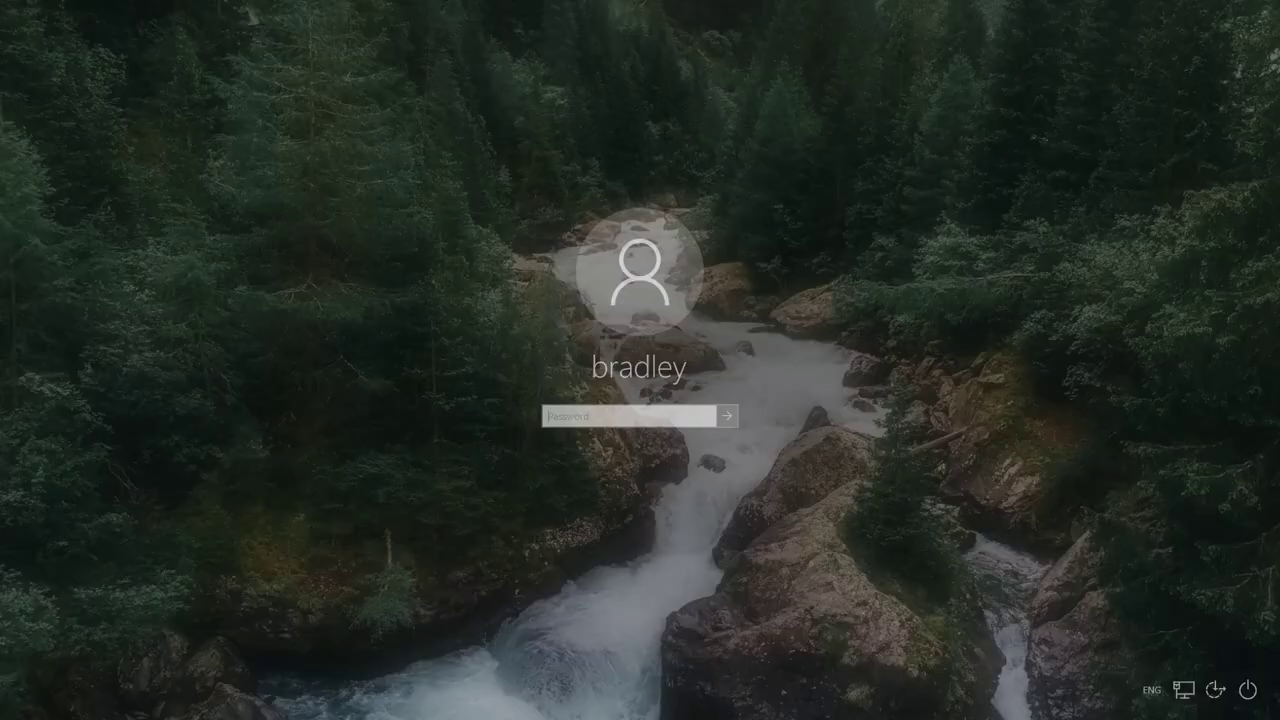
{"action": "type", "text": "•••"}
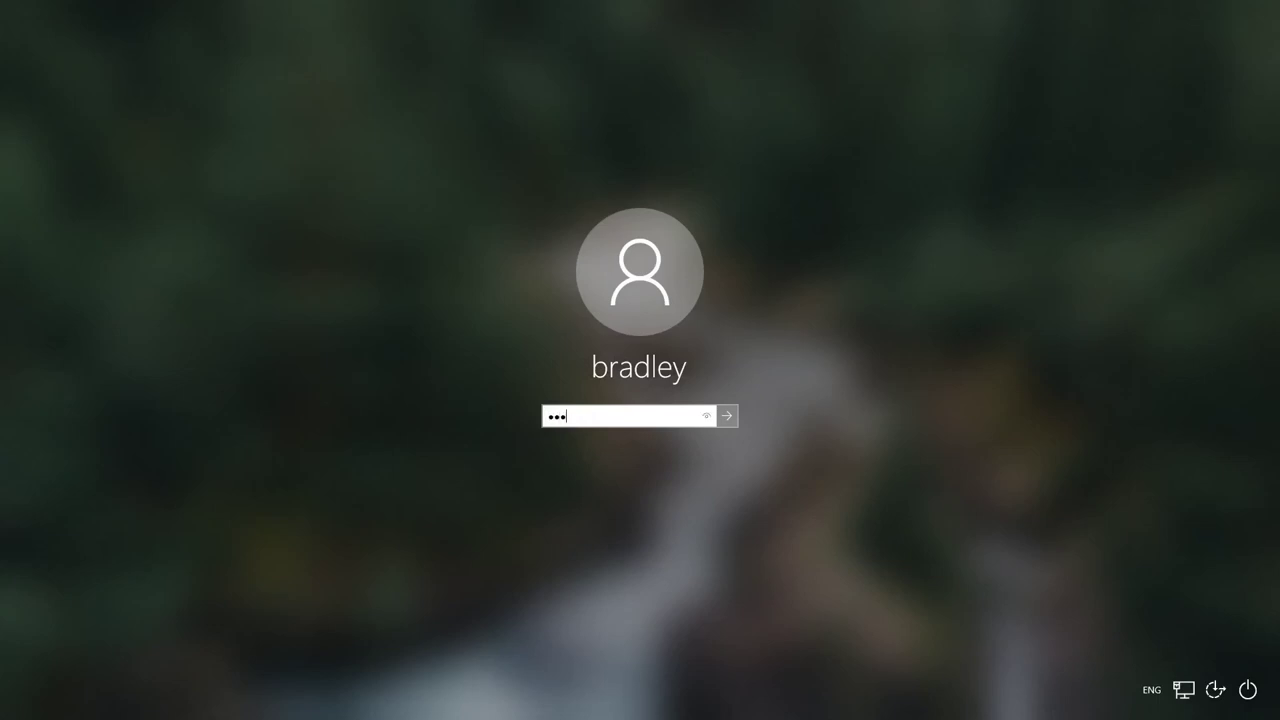
{"action": "type", "text": "•••••"}
{"action": "key", "text": "Return"}
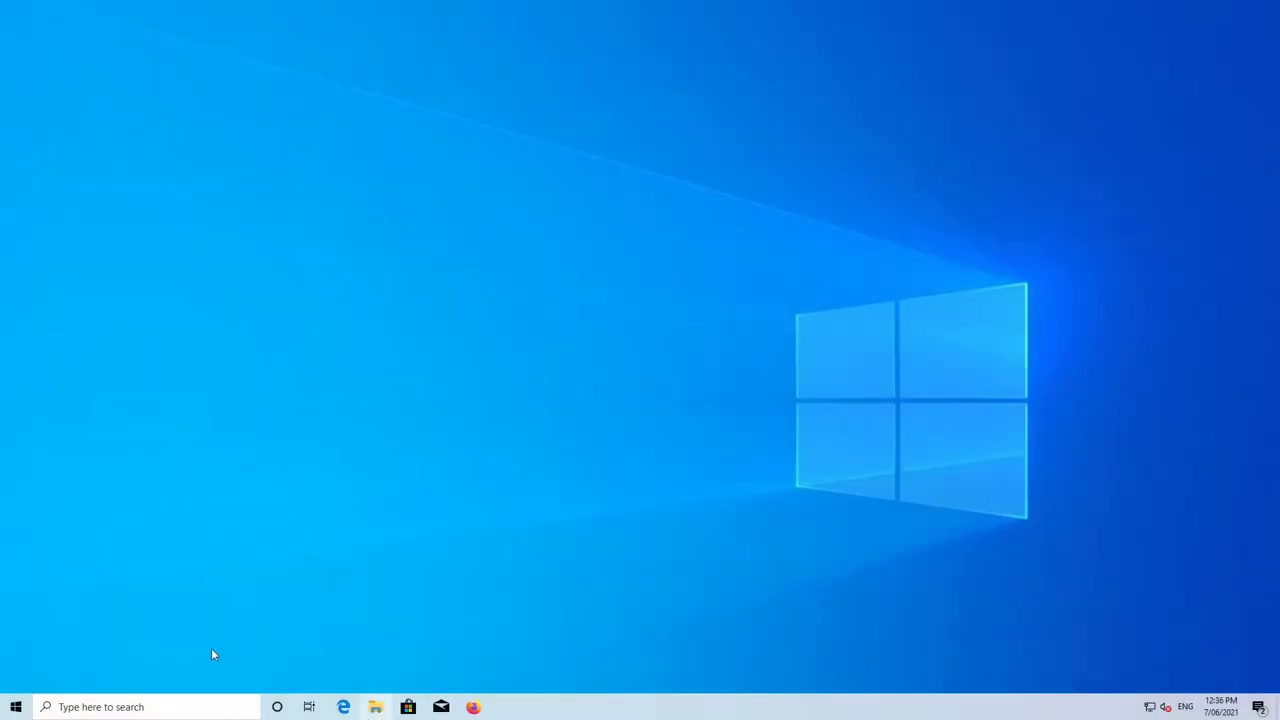
Examine the Data (D:) volume, the partition beside it on Disk 1 and the C: volume in Disk Management, then close it
{"action": "right_click", "coordinate": [12, 712]}
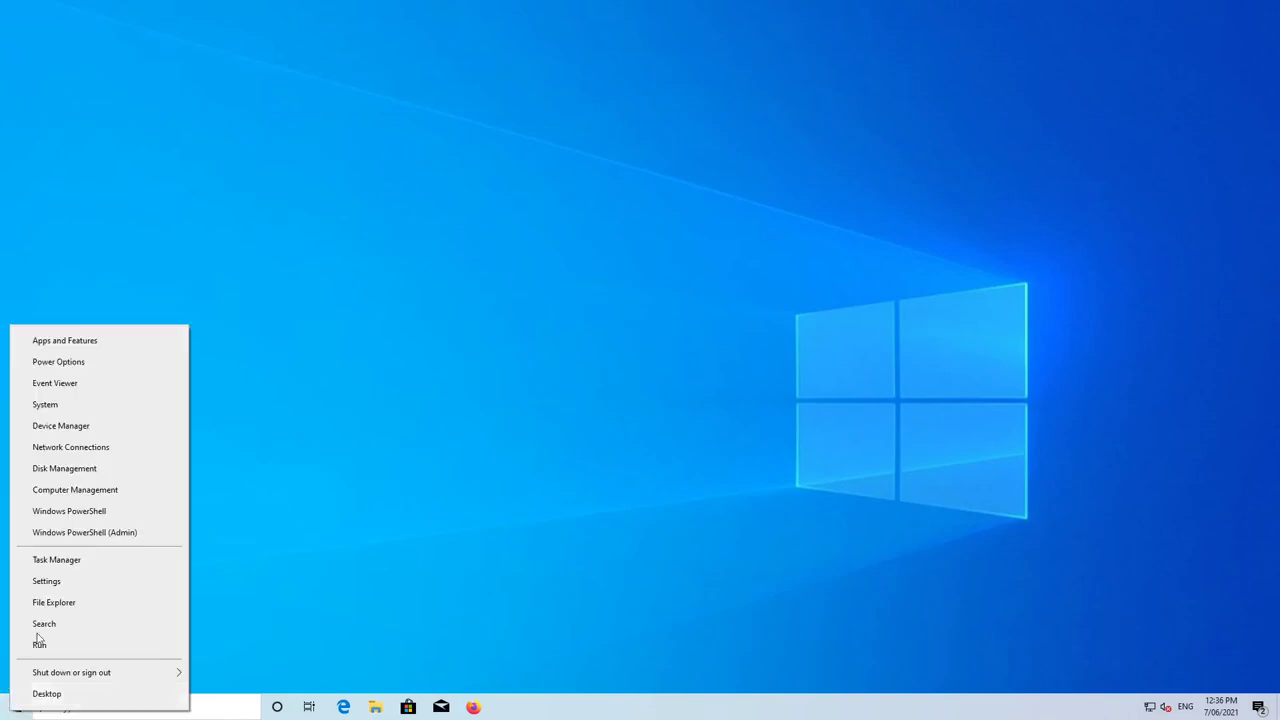
{"action": "left_click", "coordinate": [126, 470]}
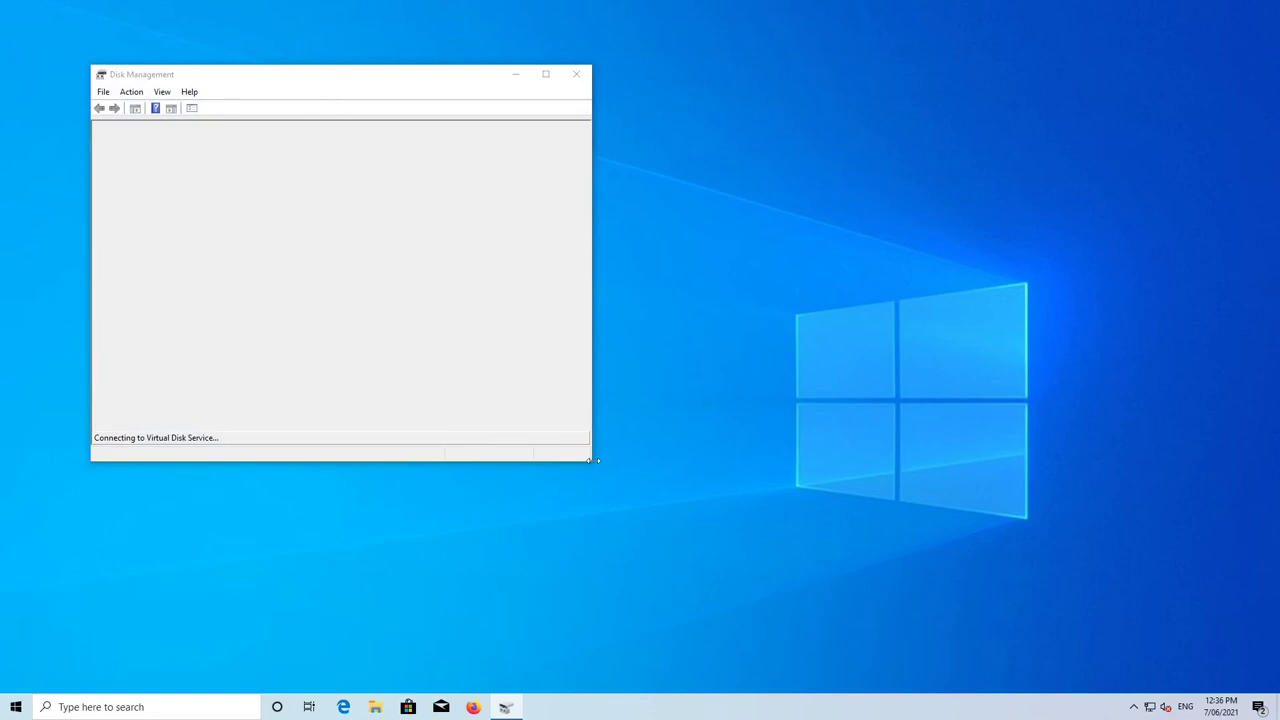
{"action": "left_click_drag", "start_coordinate": [593, 463], "coordinate": [990, 565]}
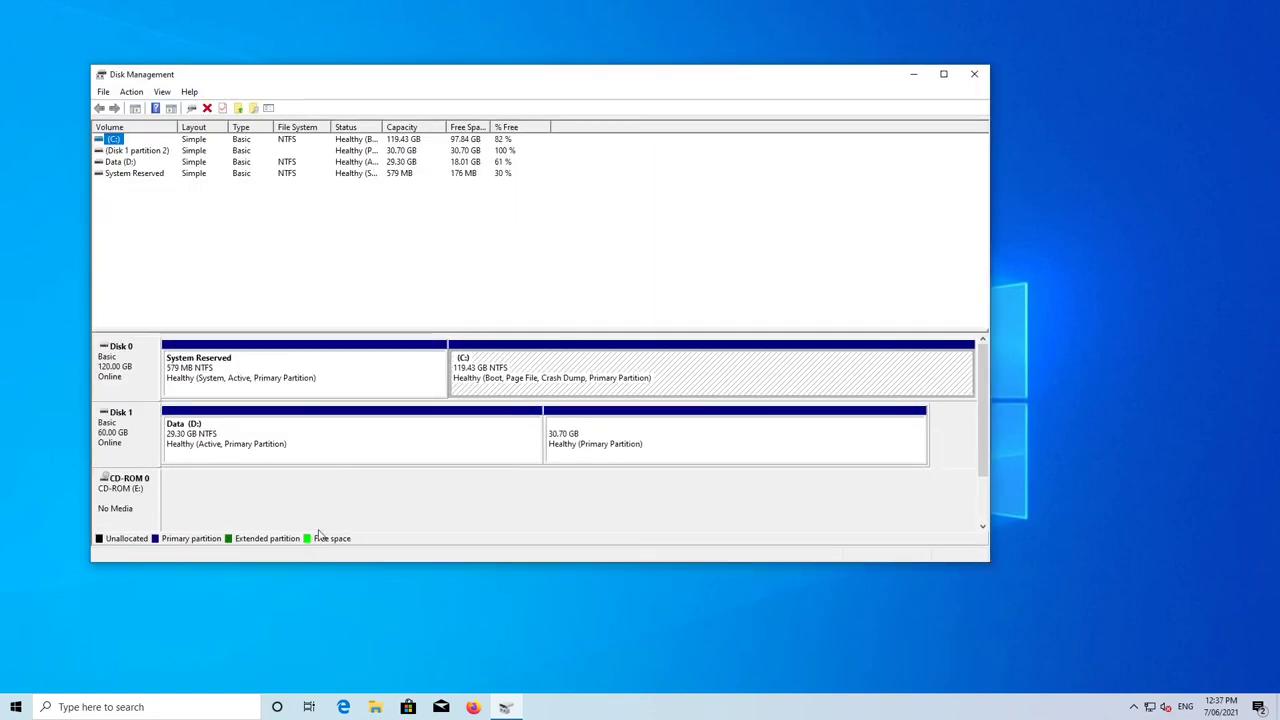
{"action": "left_click", "coordinate": [279, 454]}
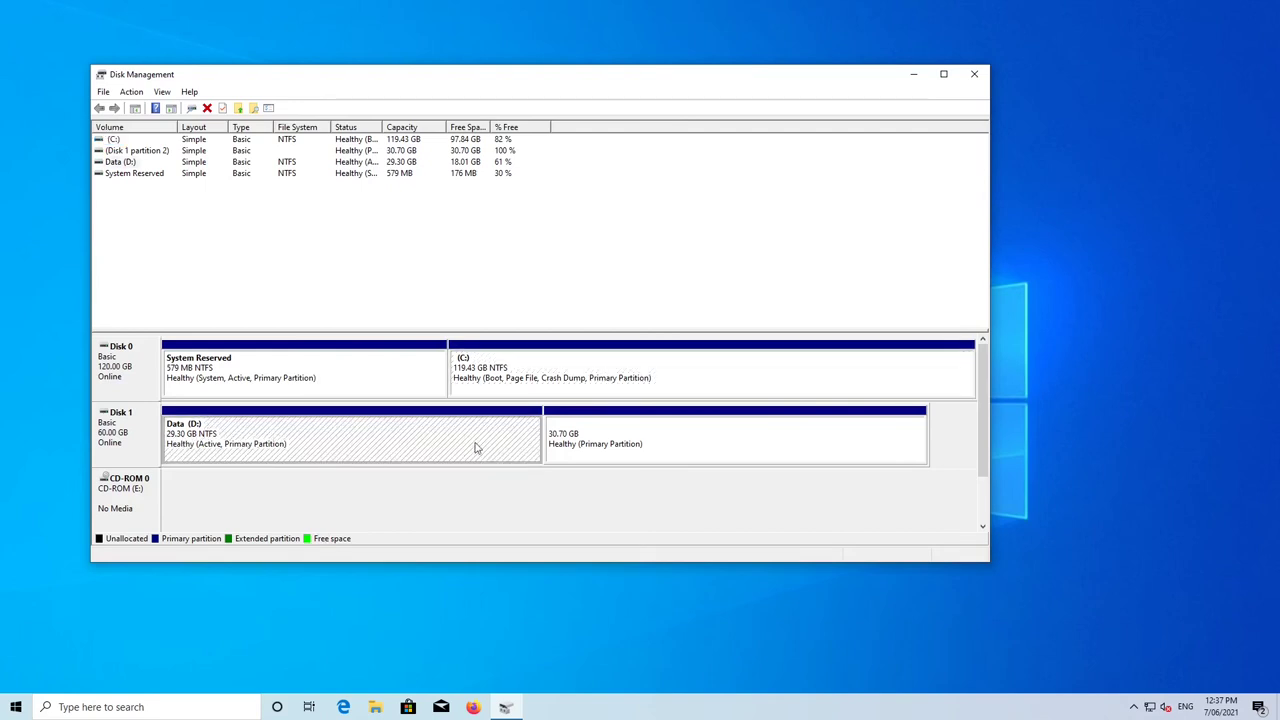
{"action": "left_click", "coordinate": [709, 440]}
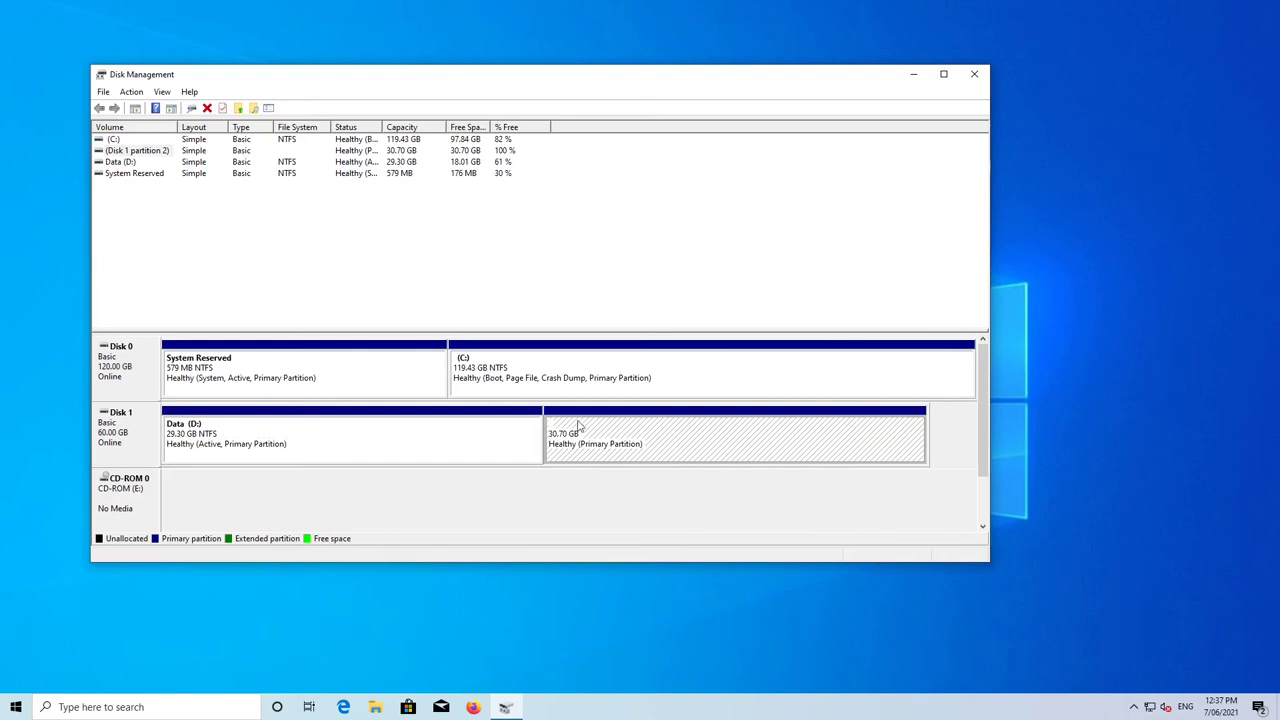
{"action": "left_click", "coordinate": [725, 376]}
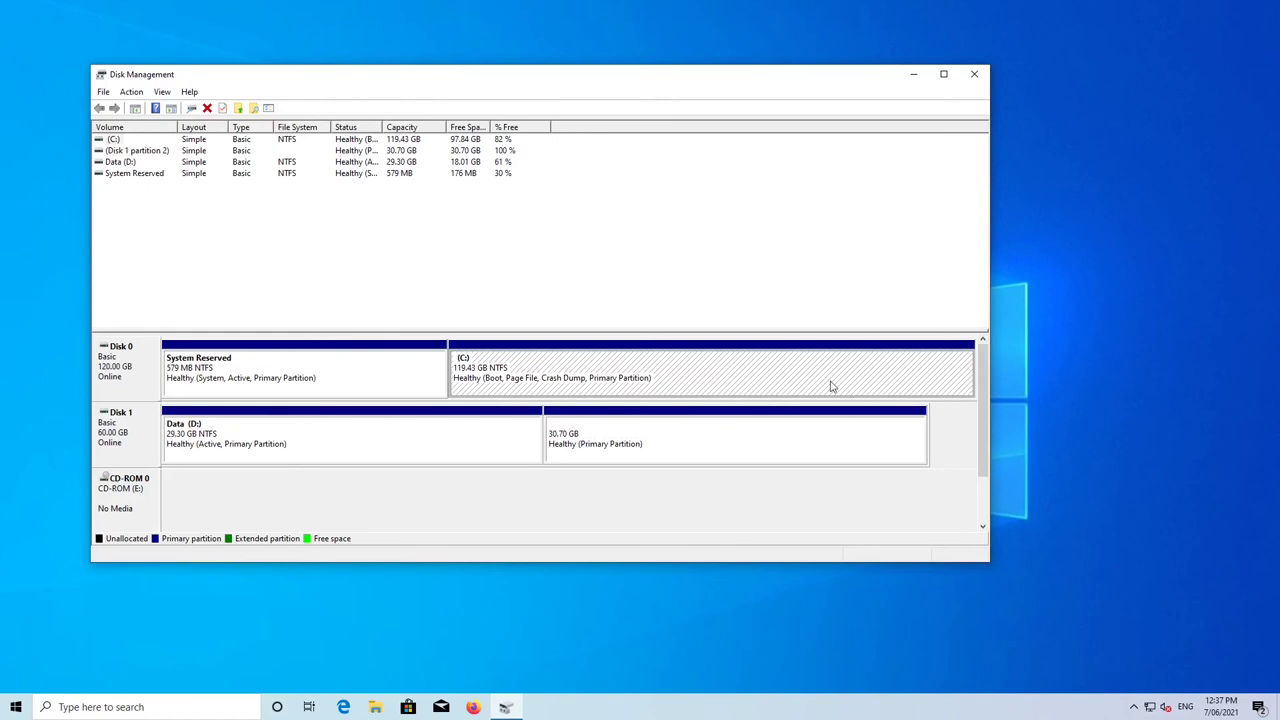
{"action": "left_click", "coordinate": [974, 76]}
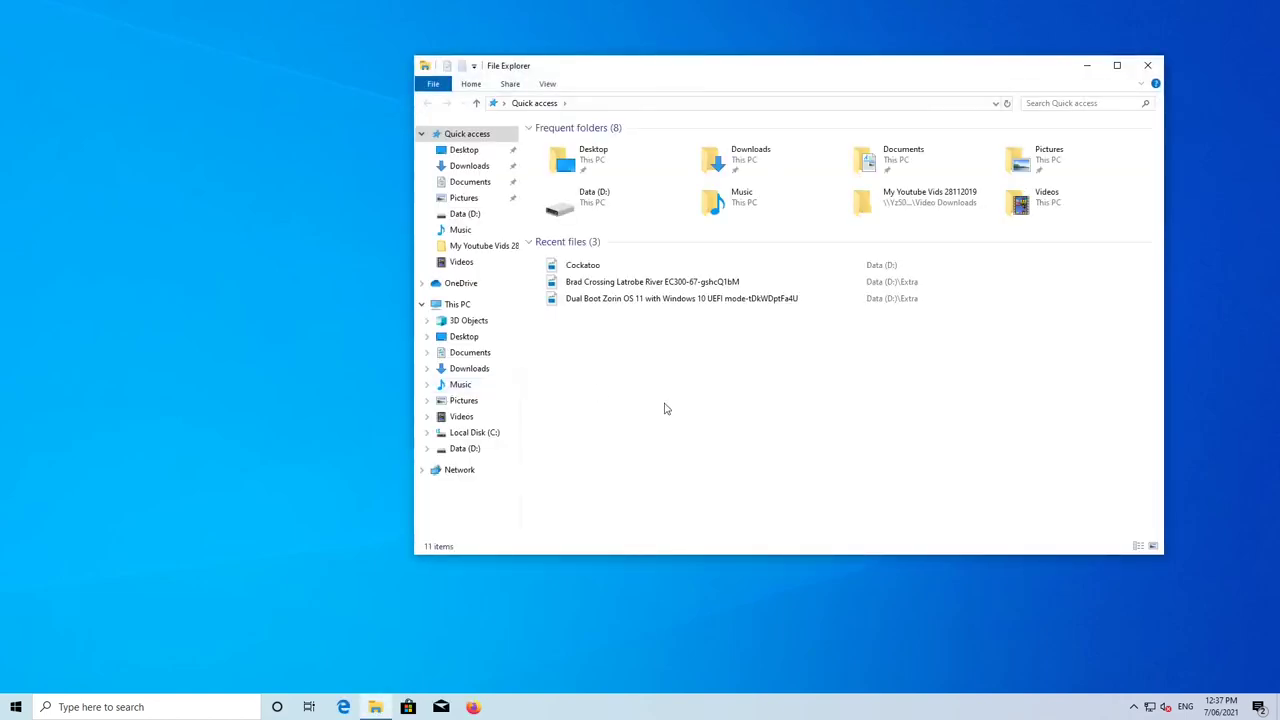
Open the Data (D:) drive in File Explorer, play the Cockatoo video and close the player
{"action": "left_click", "coordinate": [466, 450]}
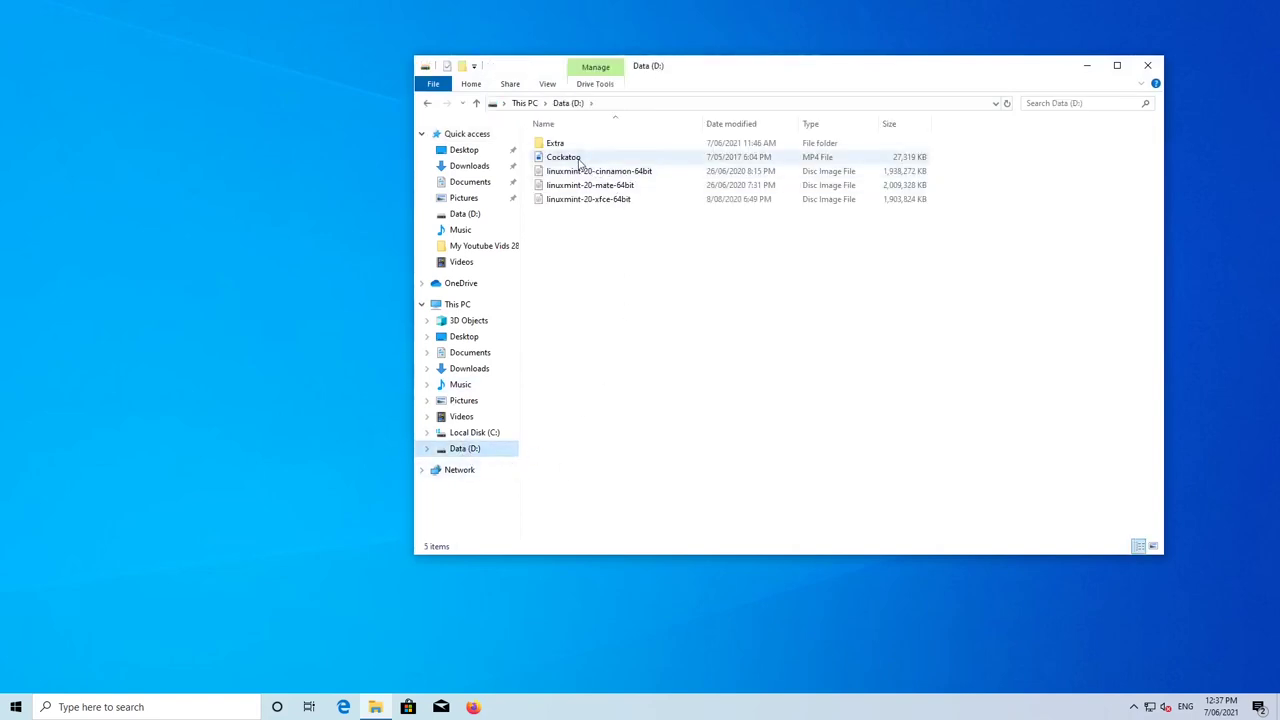
{"action": "double_click", "coordinate": [582, 160]}
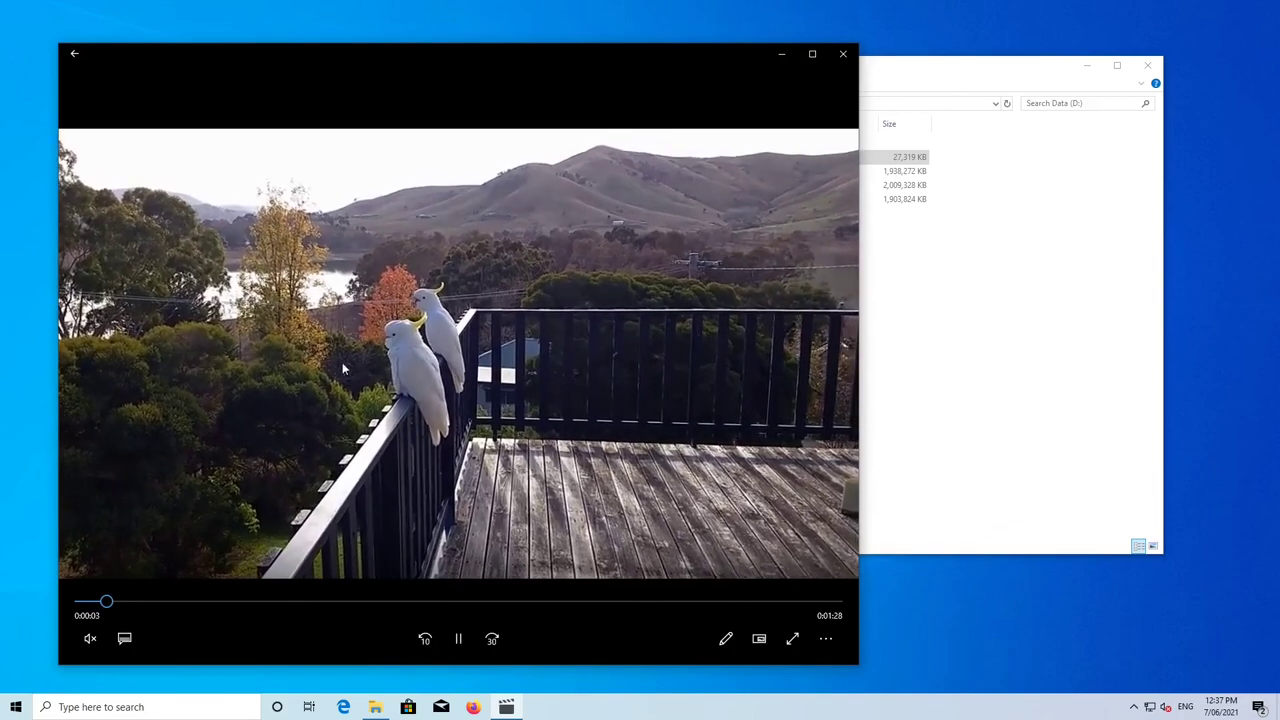
{"action": "left_click", "coordinate": [844, 56]}
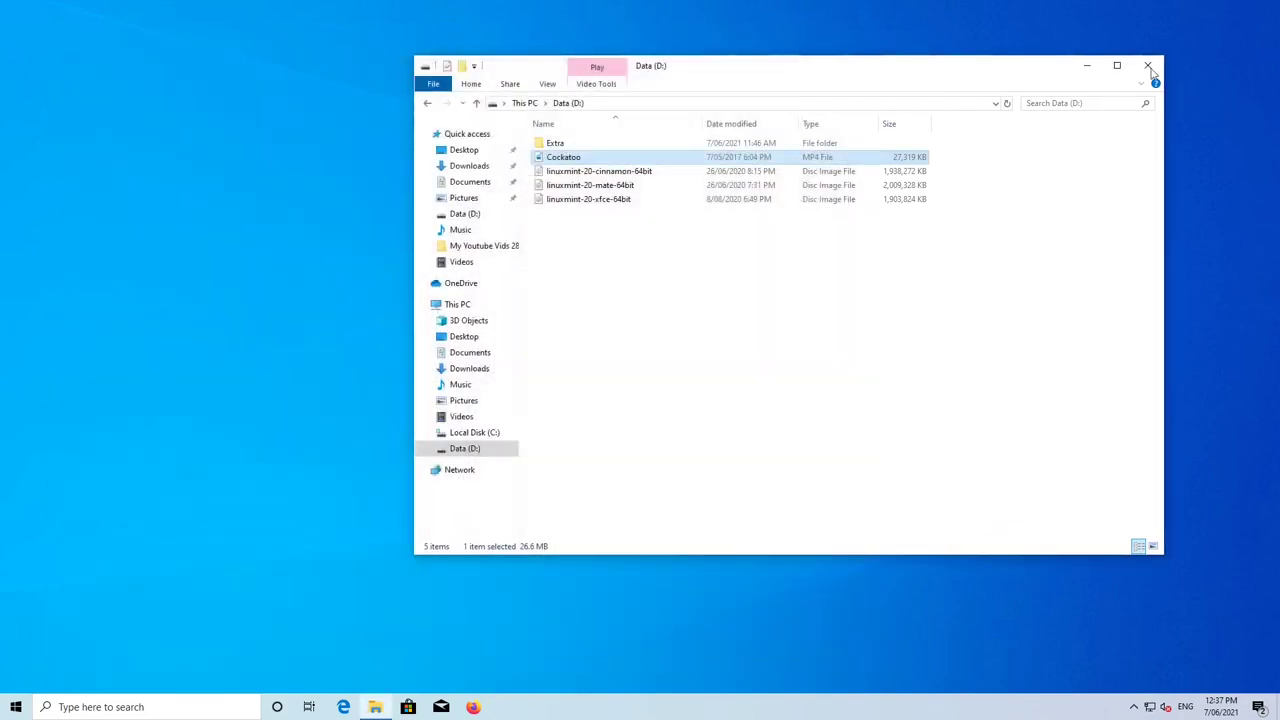
Close the Data (D:) window, restart Windows and go through the temporary boot device selection to the GRUB menu
{"action": "left_click", "coordinate": [1148, 66]}
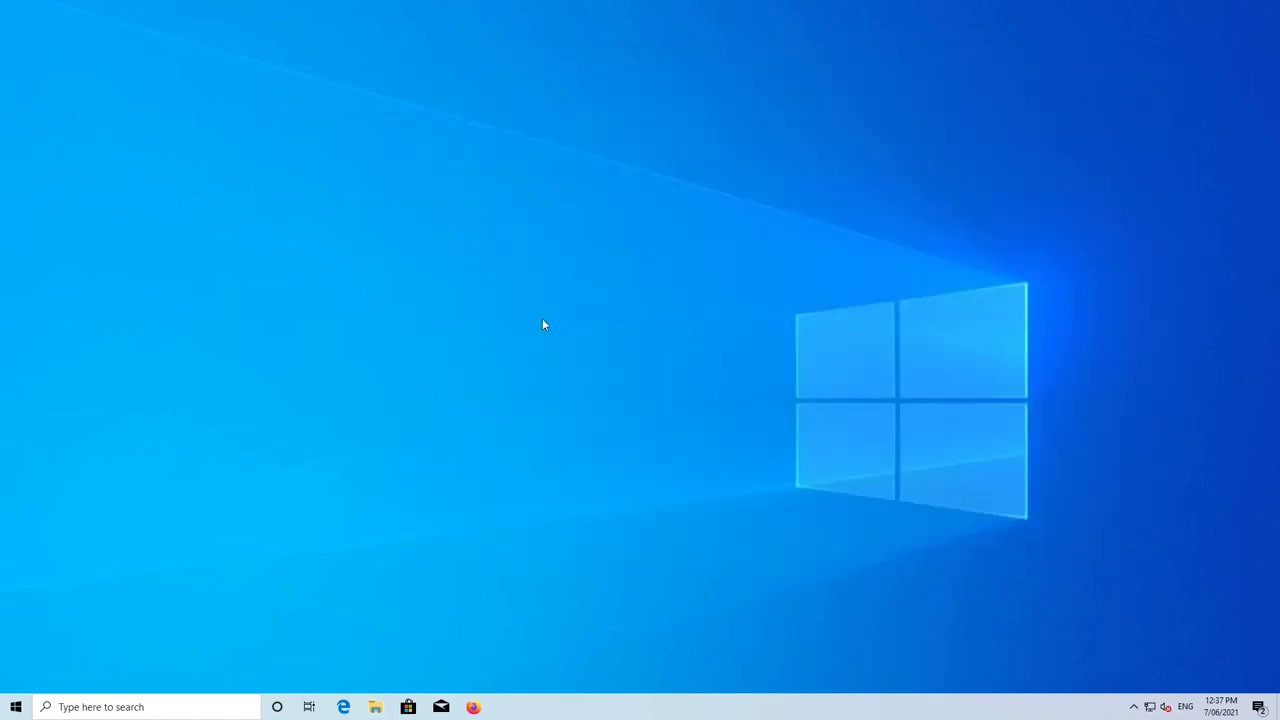
{"action": "left_click", "coordinate": [16, 707]}
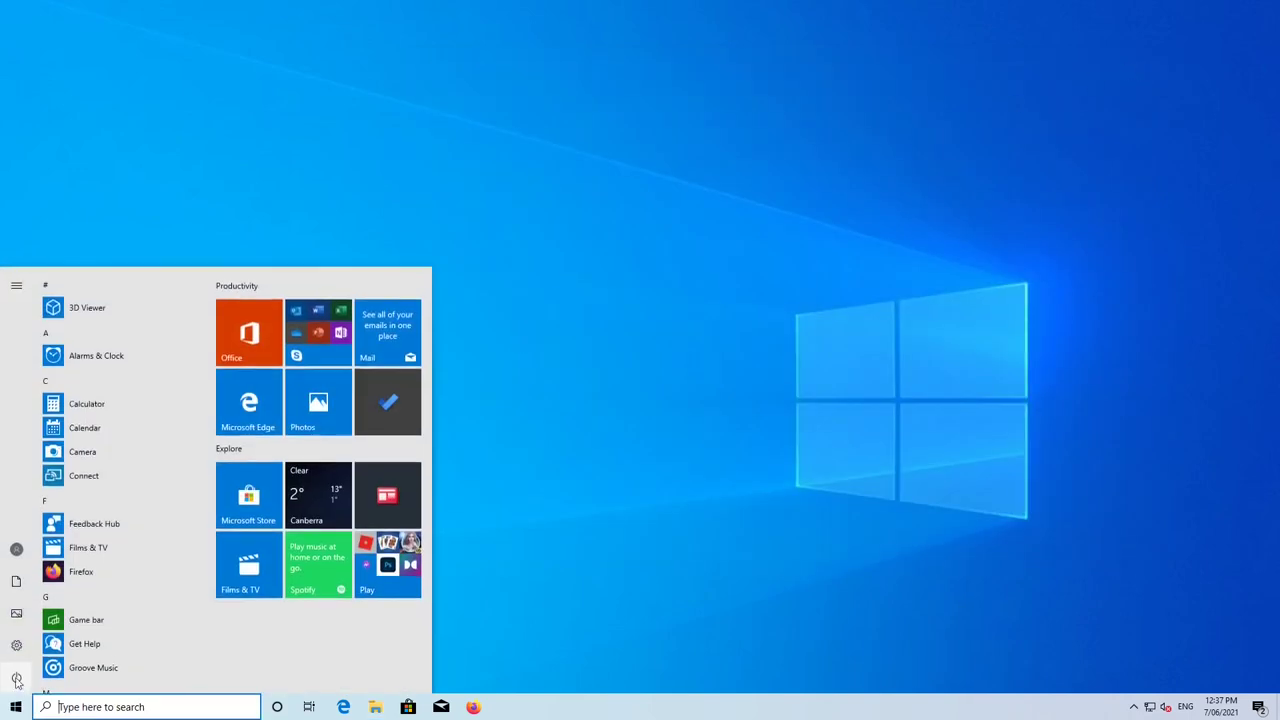
{"action": "left_click", "coordinate": [16, 680]}
{"action": "left_click", "coordinate": [45, 645]}
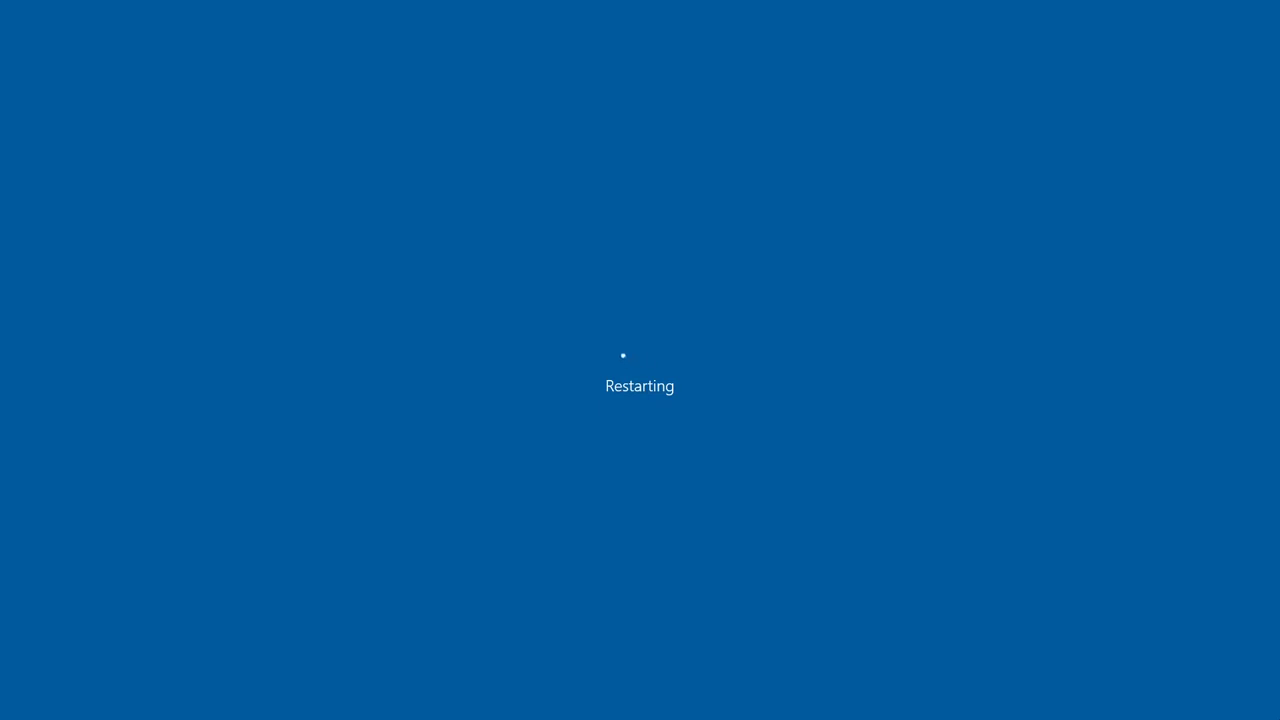
{"action": "key", "text": "F12"}
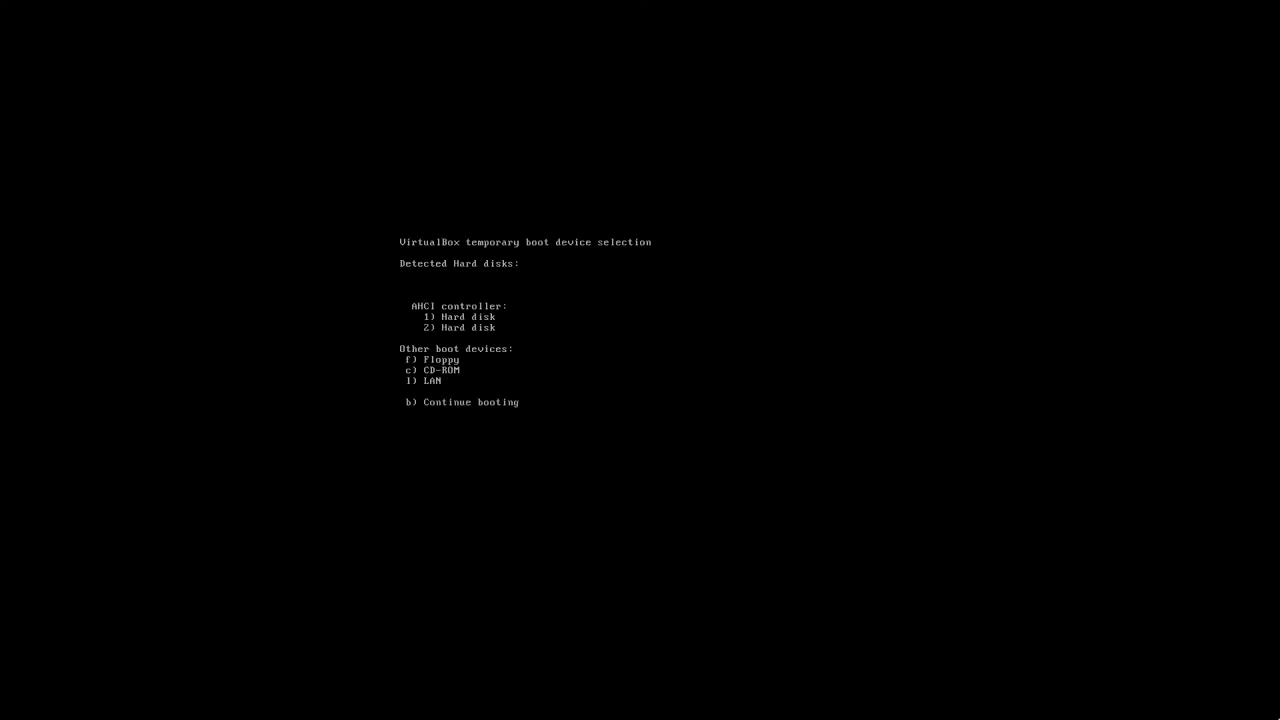
{"action": "key", "text": "c"}
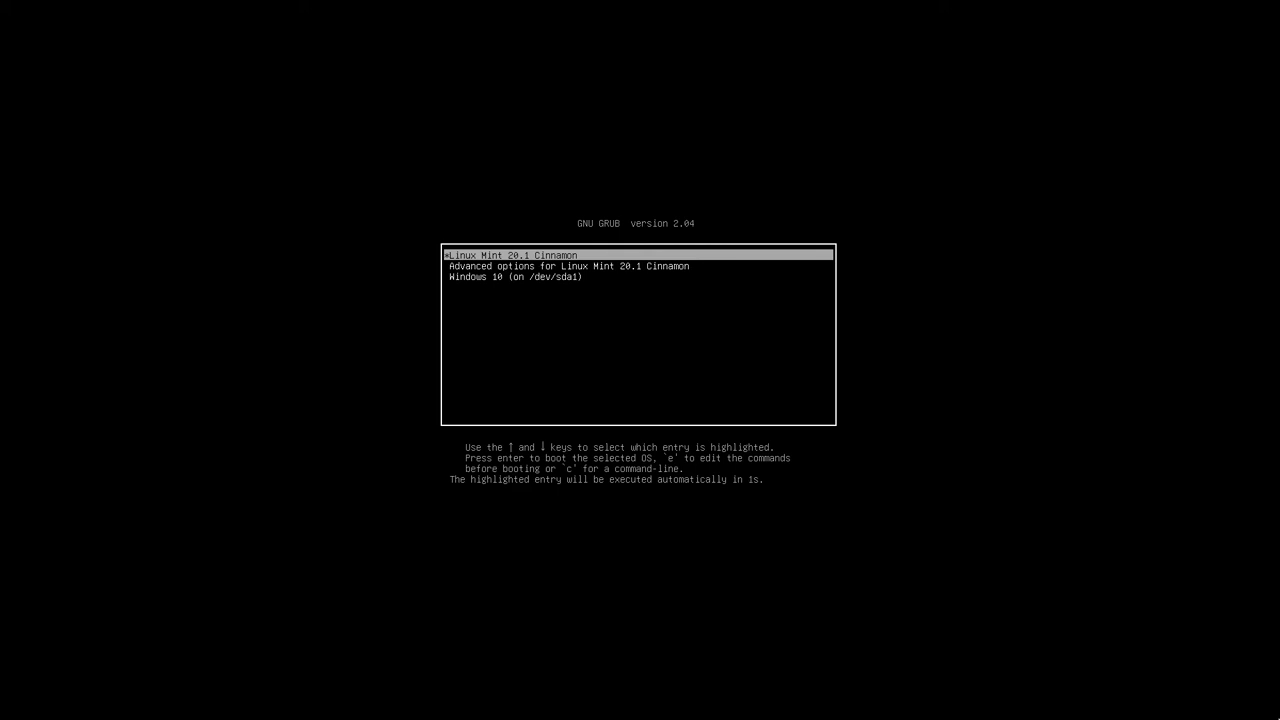
Boot Linux Mint 20.1 Cinnamon from the GRUB menu and sign in with the account password
{"action": "key", "text": "Down"}
{"action": "key", "text": "Down"}
{"action": "key", "text": "Up"}
{"action": "key", "text": "Up"}
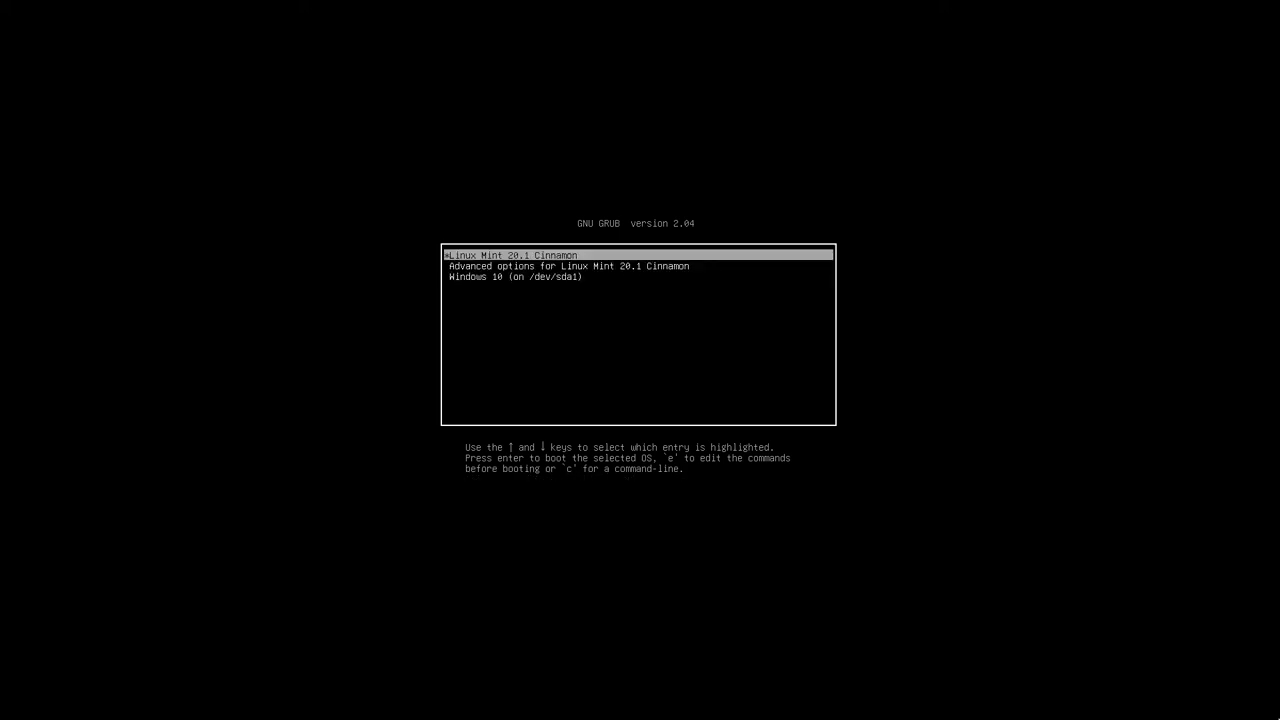
{"action": "key", "text": "Return"}
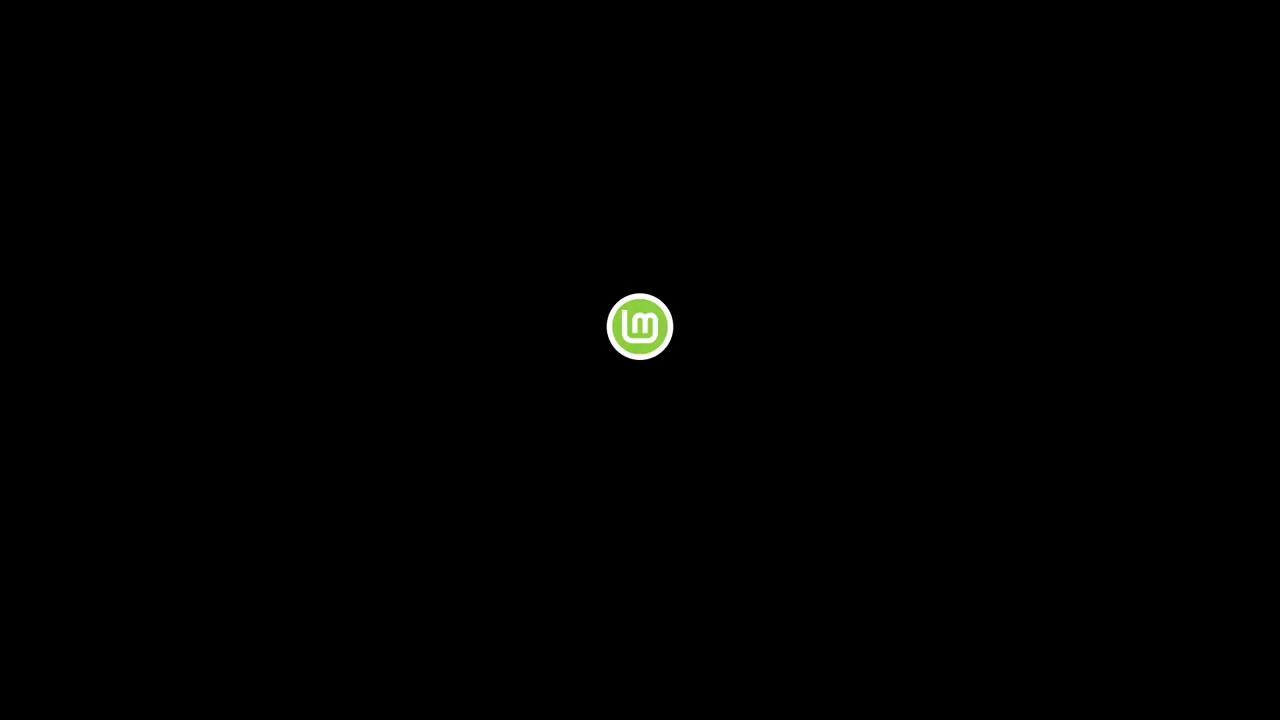
{"action": "type", "text": "••••••"}
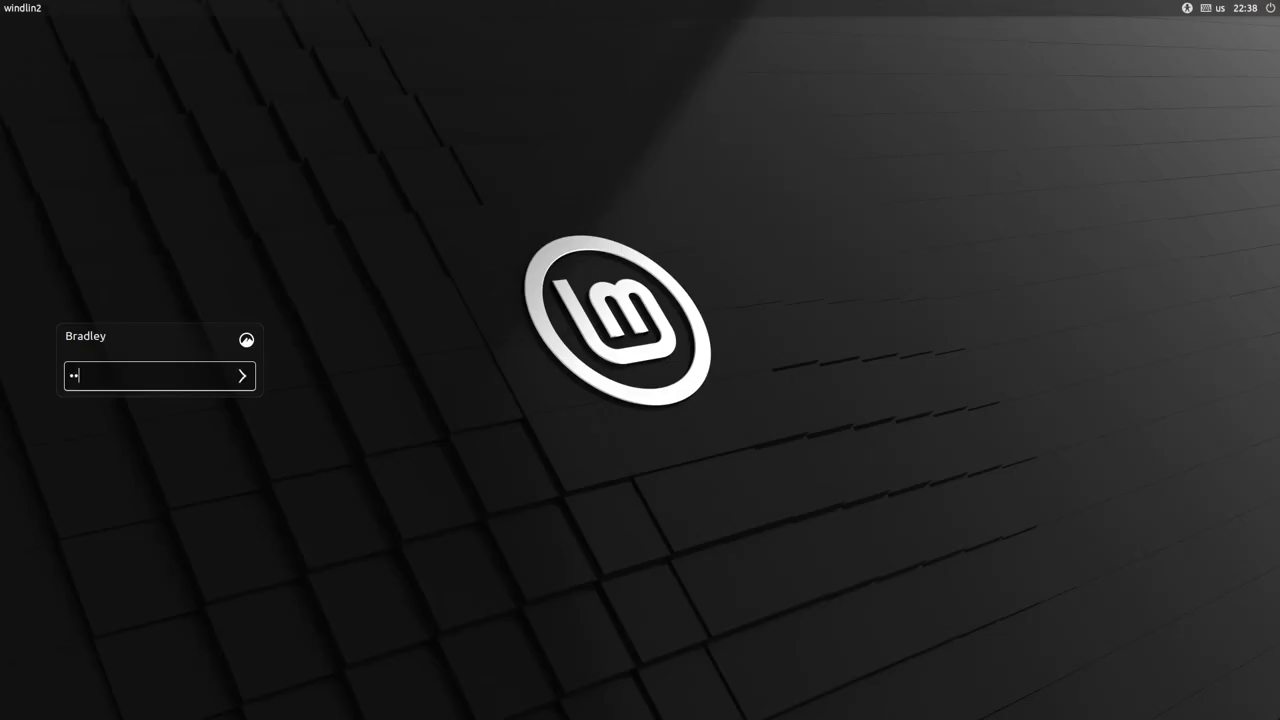
{"action": "type", "text": "••"}
{"action": "key", "text": "Return"}
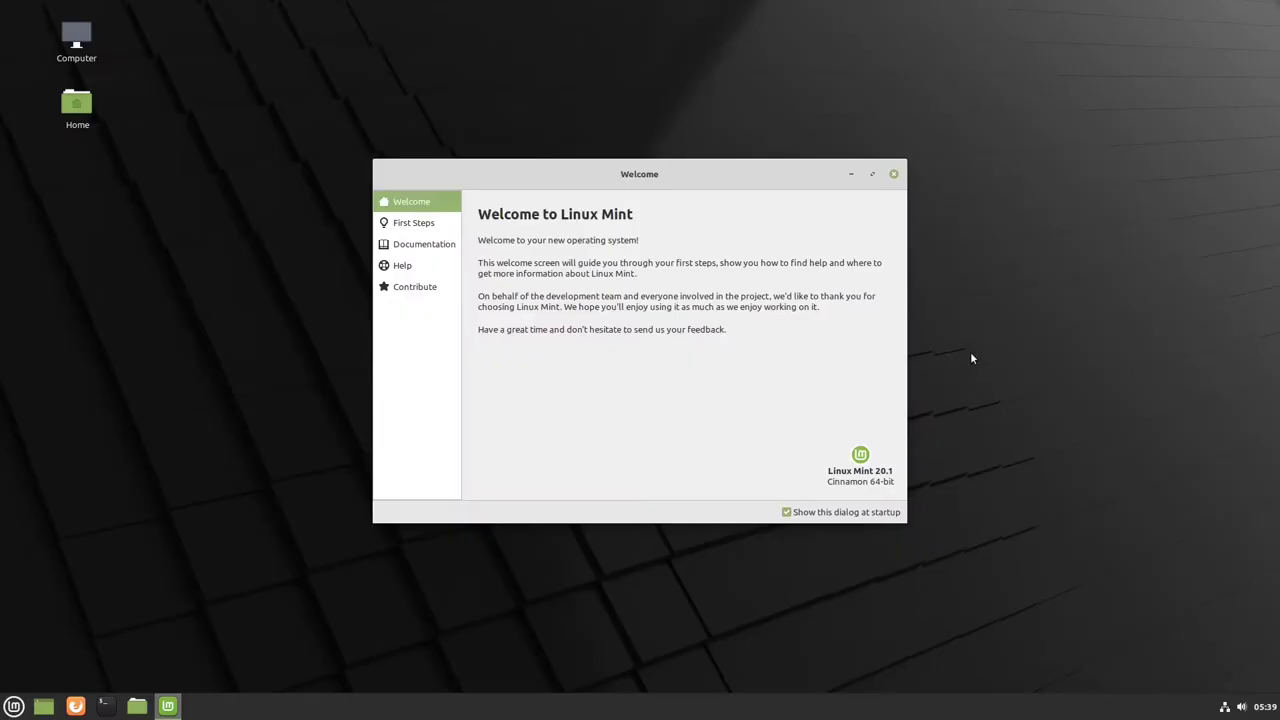
Close the Welcome window, open Disks and examine the partition type of Partition 2 on the 129 GB hard disk
{"action": "left_click", "coordinate": [893, 176]}
{"action": "left_click", "coordinate": [14, 707]}
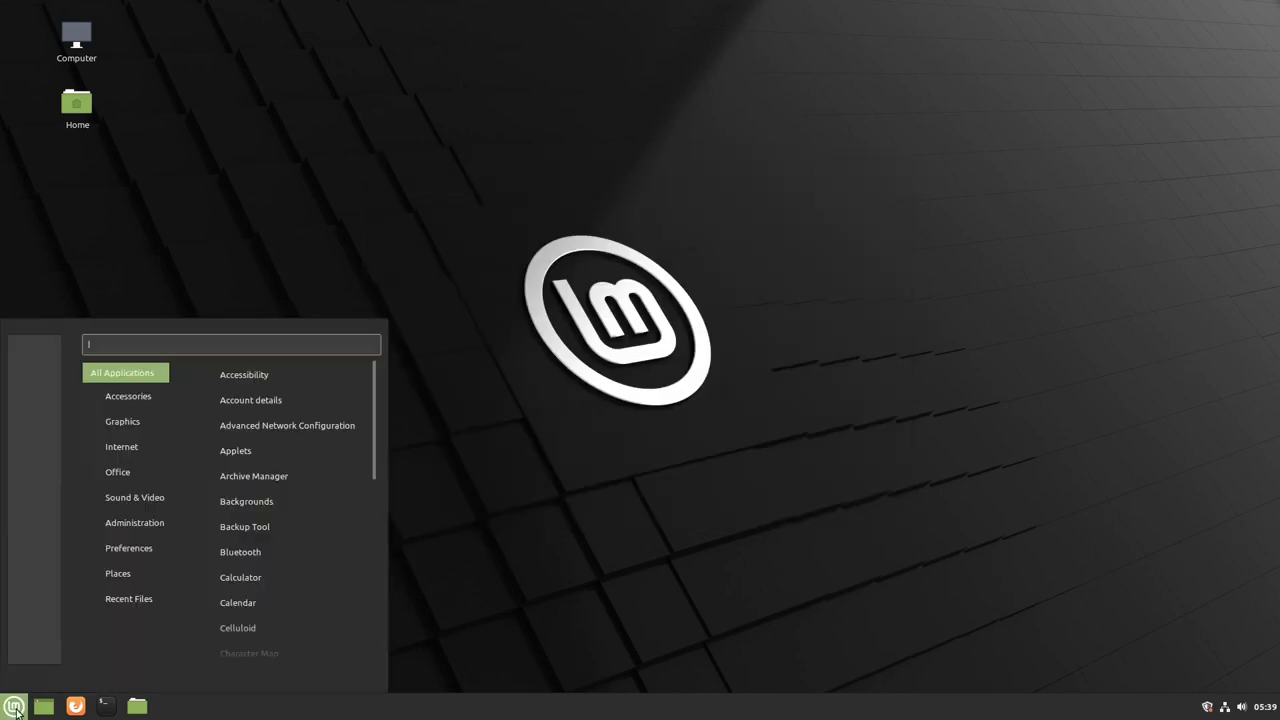
{"action": "type", "text": "disks"}
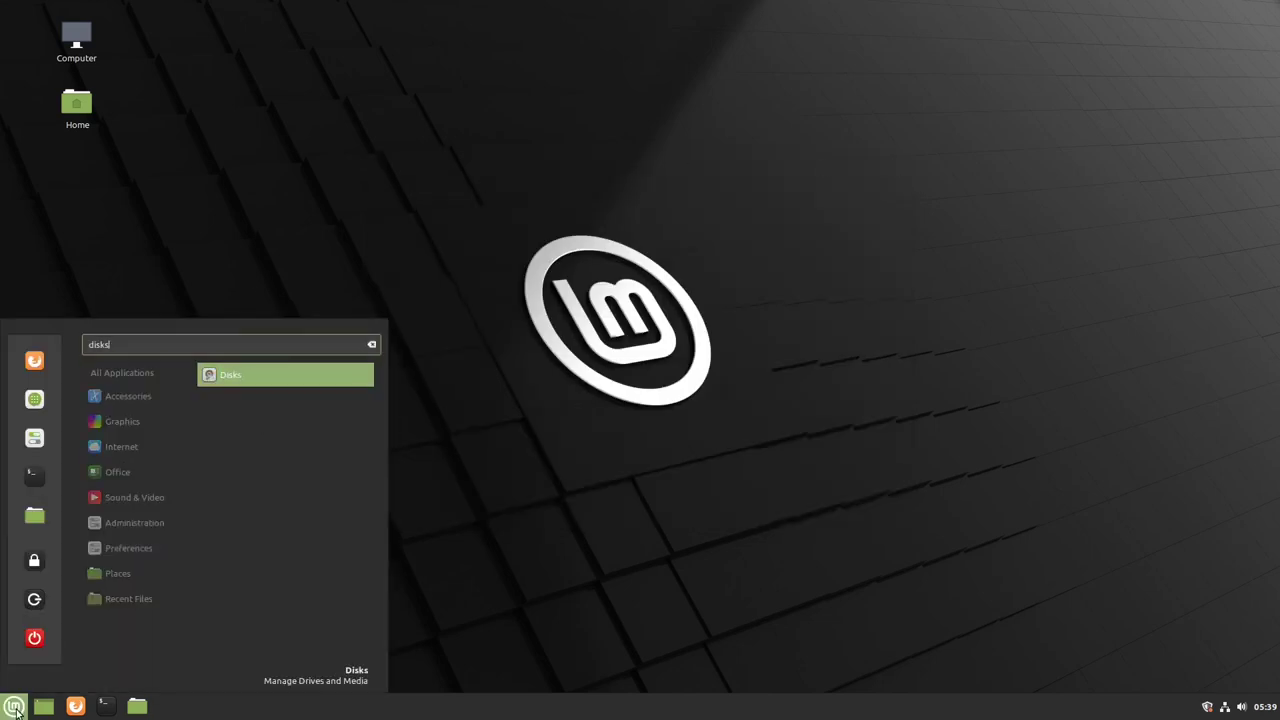
{"action": "key", "text": "Return"}
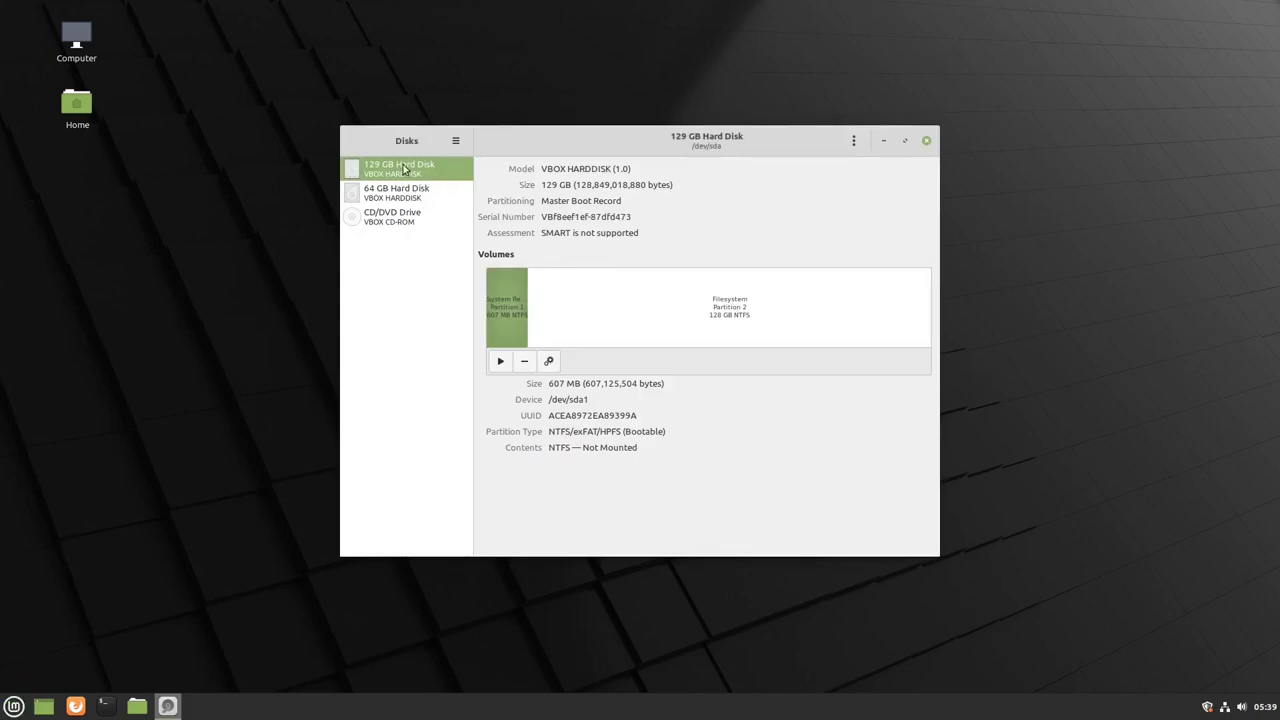
{"action": "left_click", "coordinate": [647, 289]}
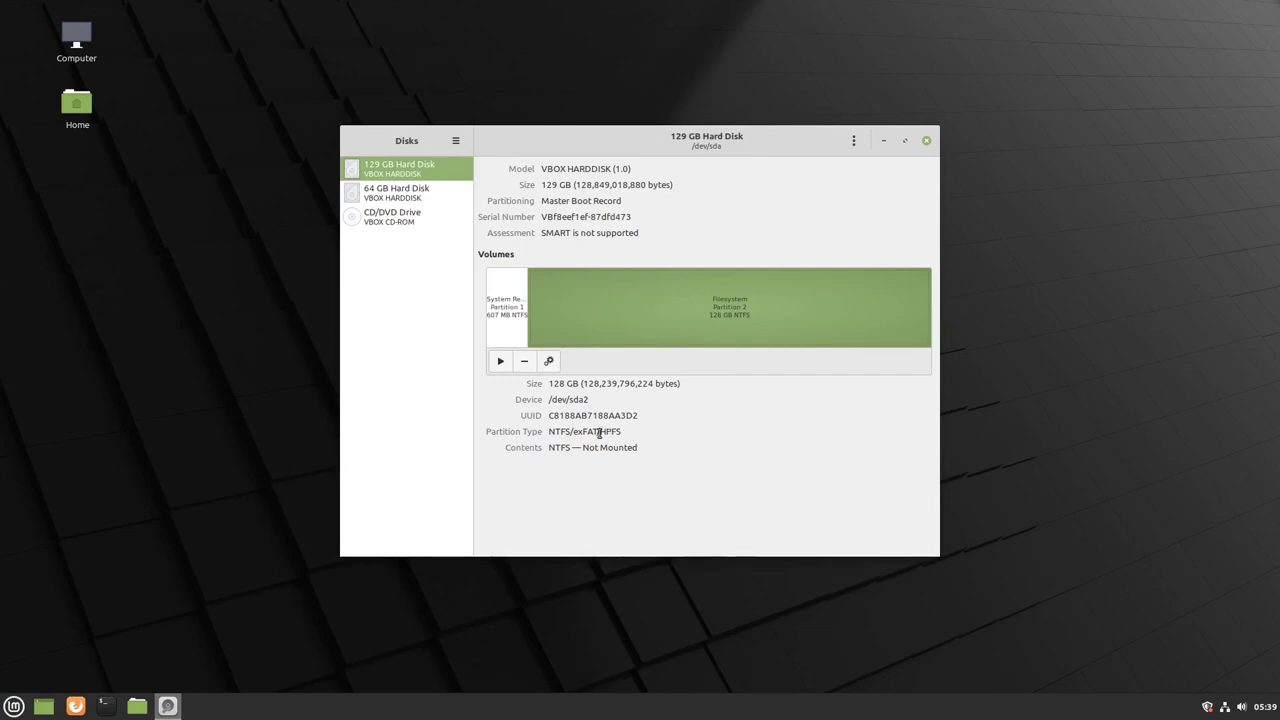
{"action": "left_click_drag", "start_coordinate": [548, 431], "coordinate": [573, 431]}
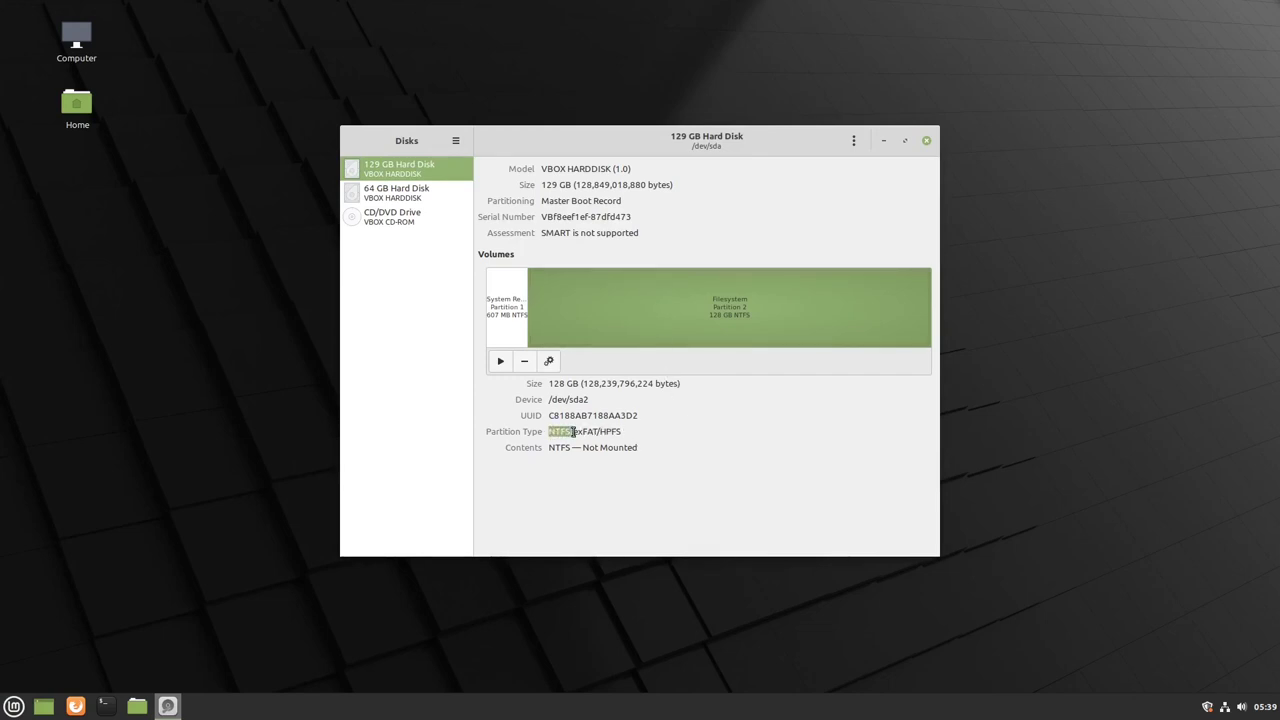
Examine the Data, extended and Ext4 partitions on the 64 GB hard disk, including types and mount point, and close Disks
{"action": "left_click", "coordinate": [389, 193]}
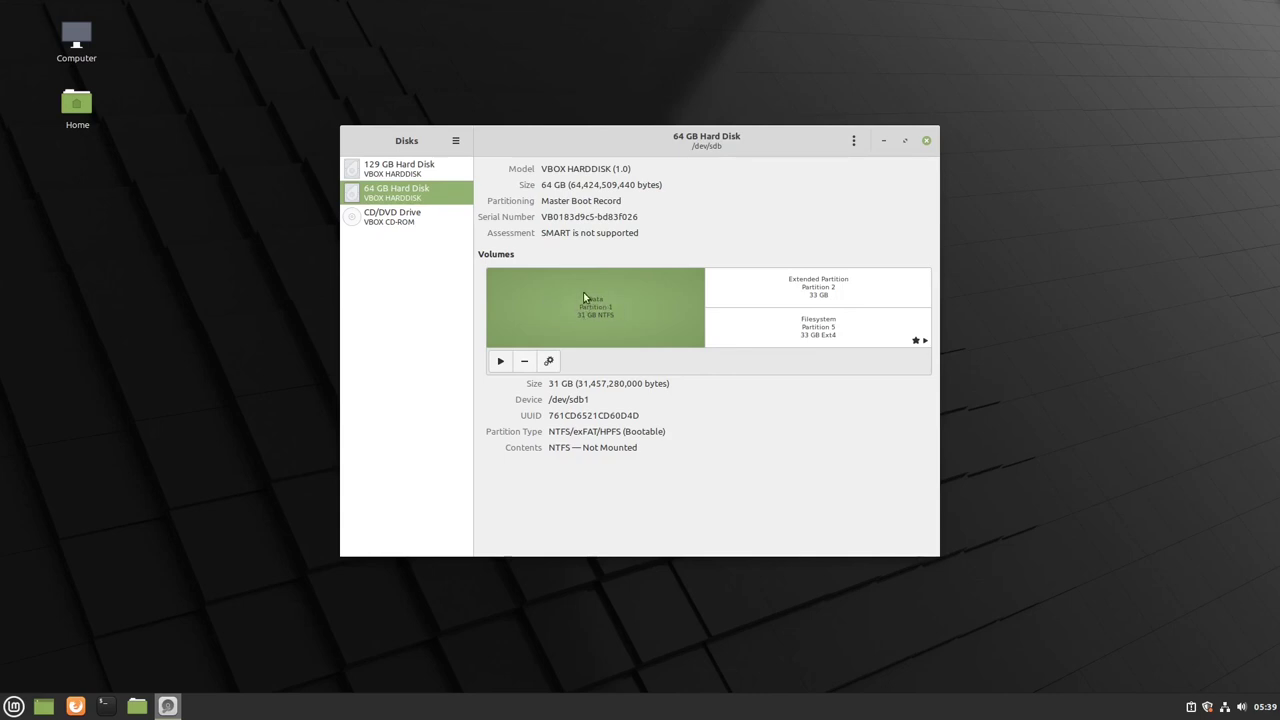
{"action": "double_click", "coordinate": [559, 431]}
{"action": "left_click", "coordinate": [860, 325]}
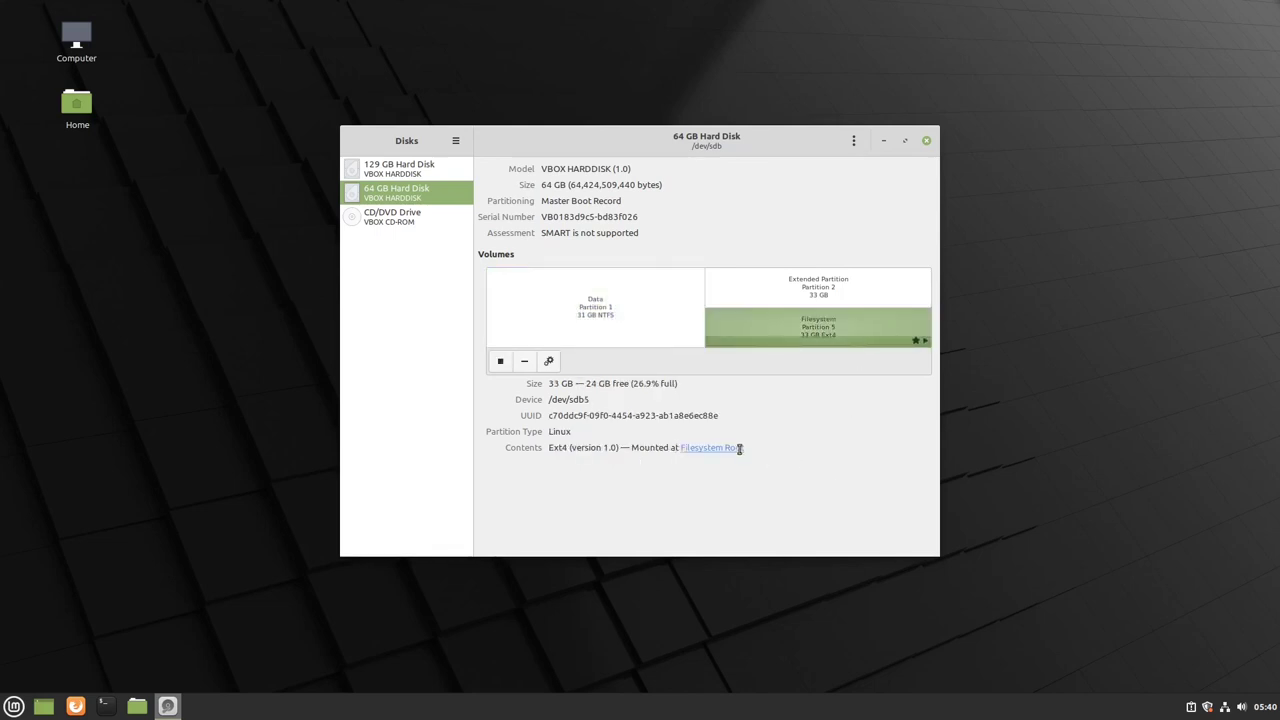
{"action": "left_click_drag", "start_coordinate": [631, 447], "coordinate": [786, 451]}
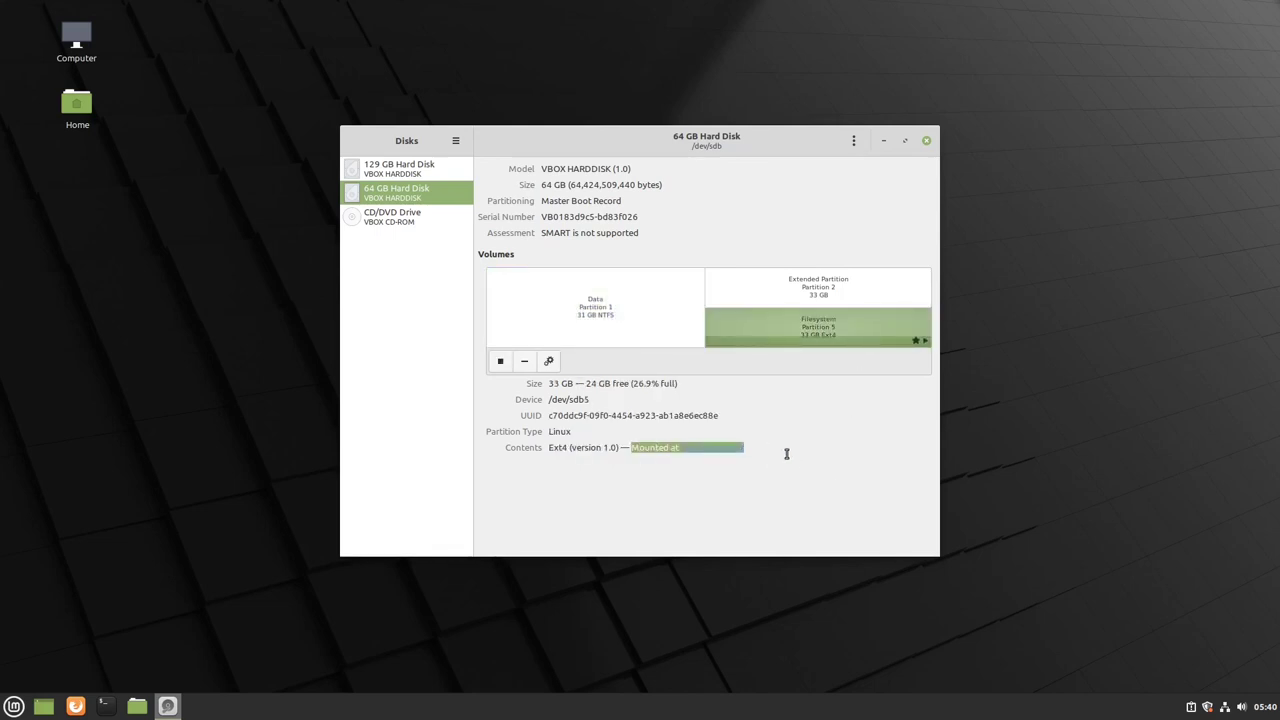
{"action": "left_click", "coordinate": [649, 447]}
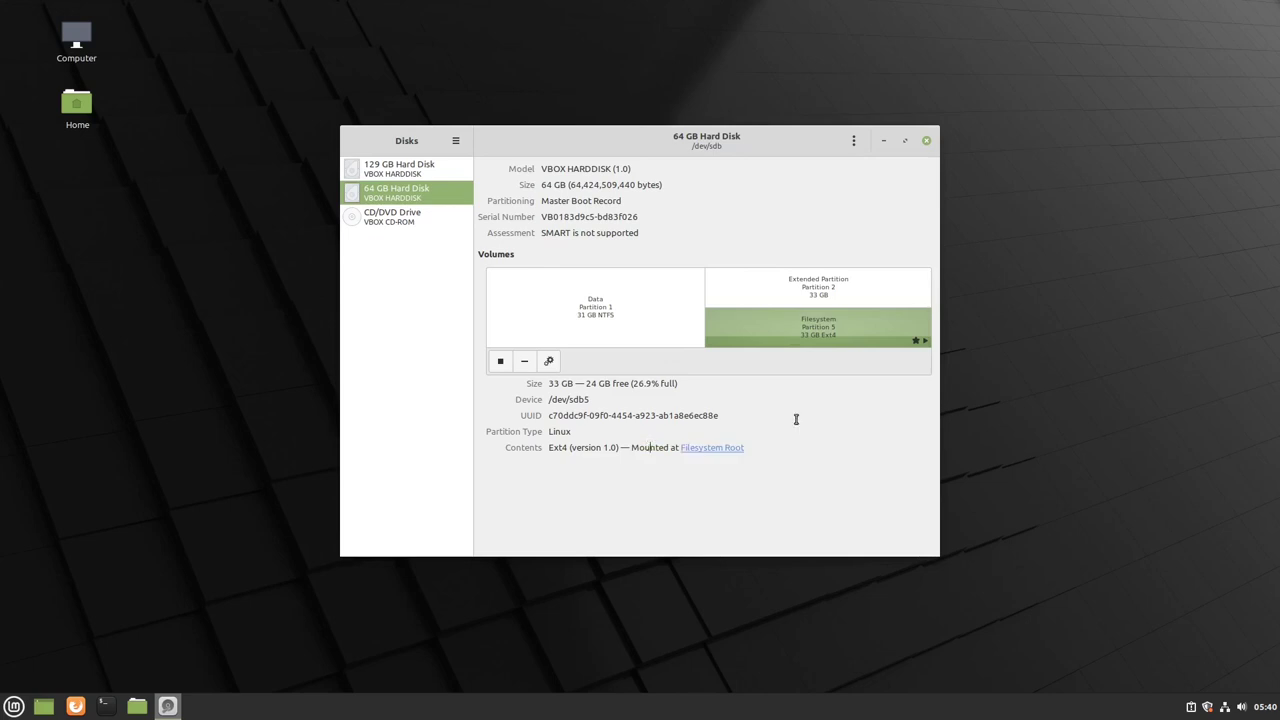
{"action": "left_click", "coordinate": [756, 292]}
{"action": "left_click", "coordinate": [766, 330]}
{"action": "left_click", "coordinate": [927, 141]}
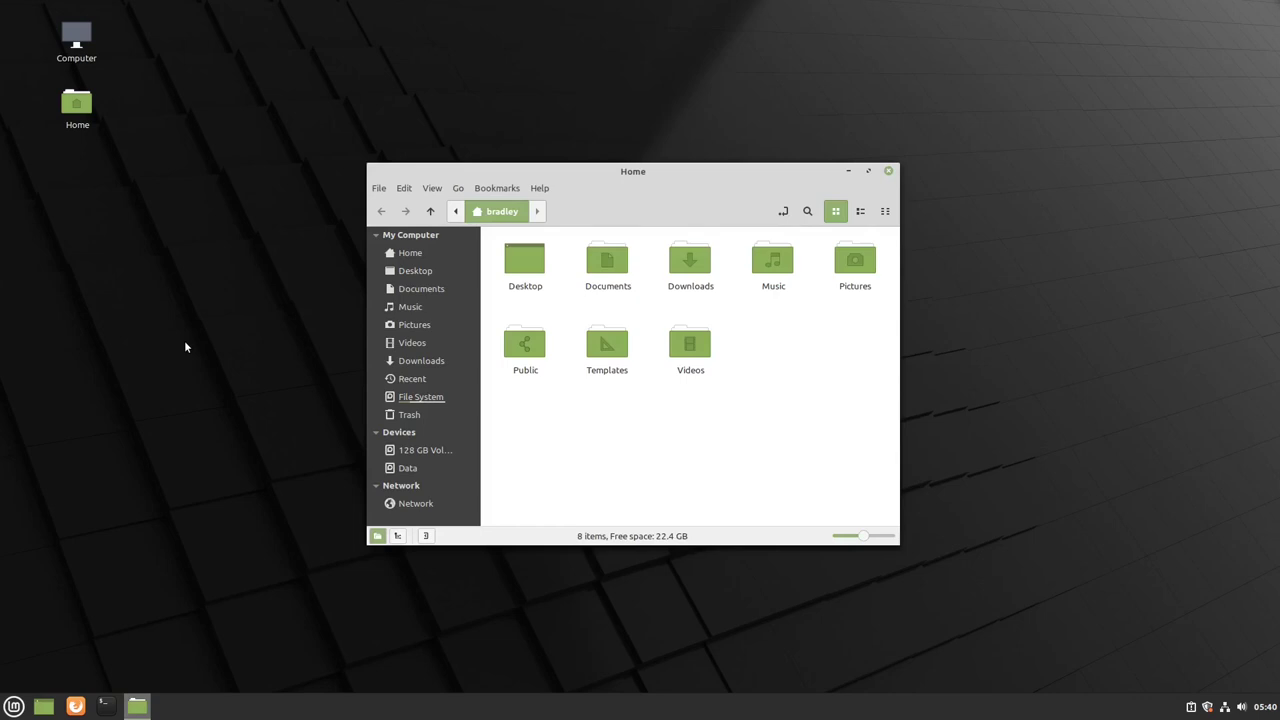
Open the Data volume in the file manager, play Cockatoo.mp4, close the player, and enlarge and reposition the folder window
{"action": "left_click", "coordinate": [407, 470]}
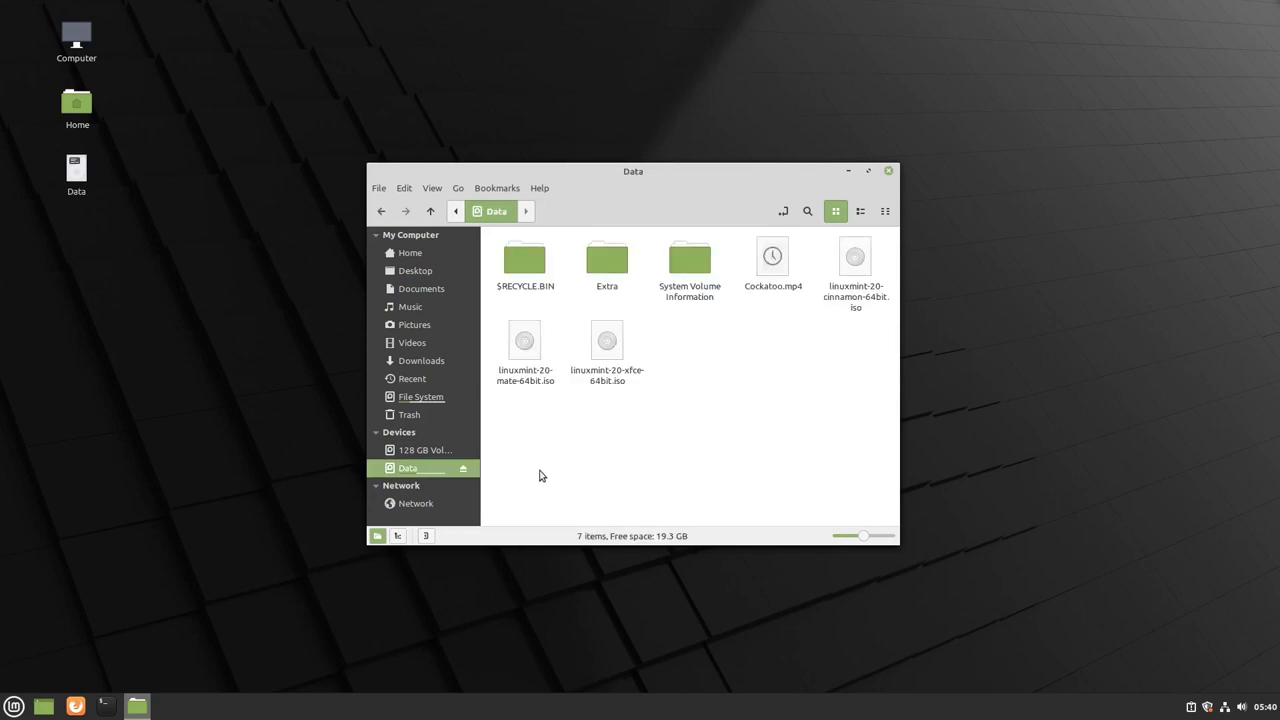
{"action": "left_click", "coordinate": [765, 270]}
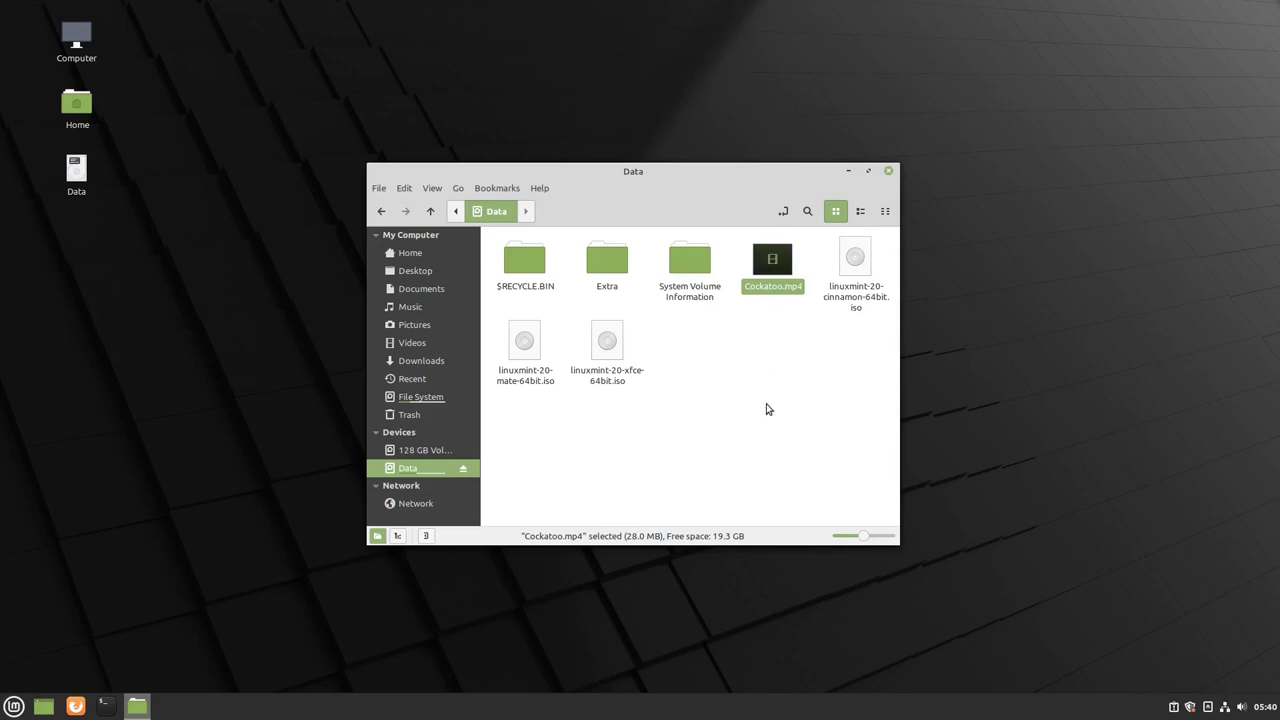
{"action": "double_click", "coordinate": [781, 267]}
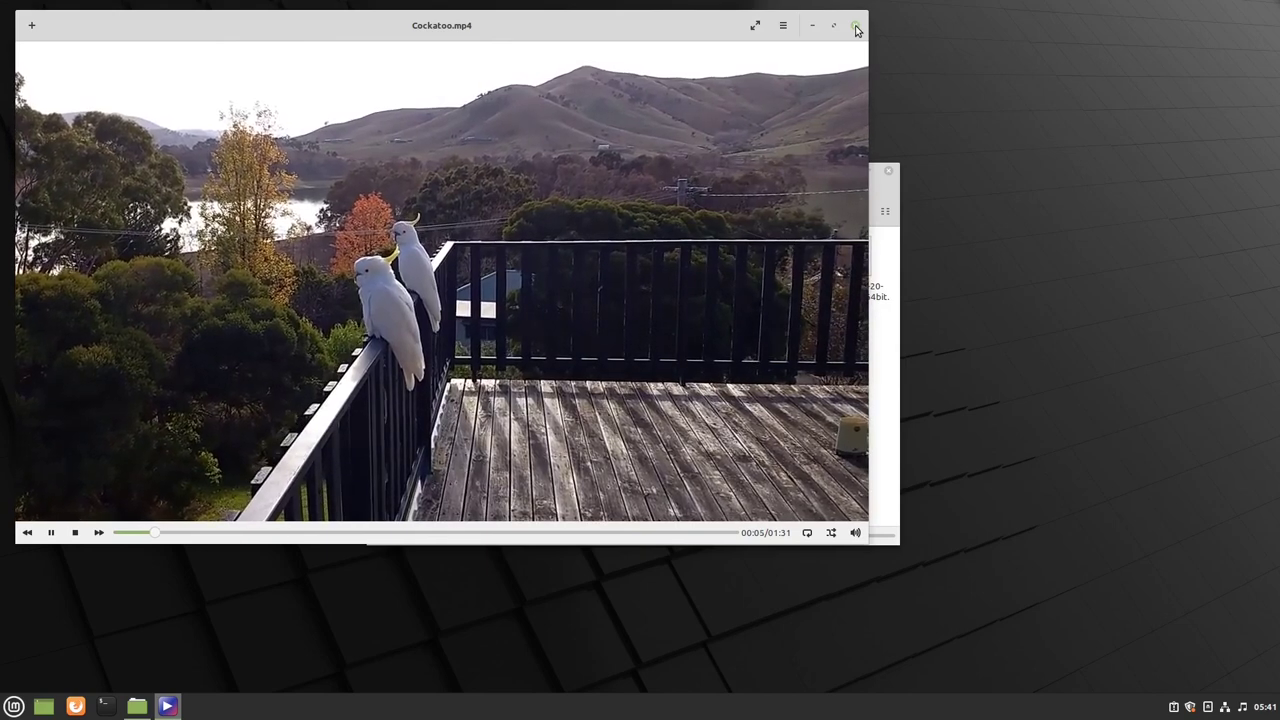
{"action": "left_click", "coordinate": [855, 28]}
{"action": "mouse_move", "coordinate": [686, 171]}
{"action": "left_mouse_down"}
{"action": "mouse_move", "coordinate": [722, 160]}
{"action": "mouse_move", "coordinate": [708, 160]}
{"action": "left_mouse_up"}
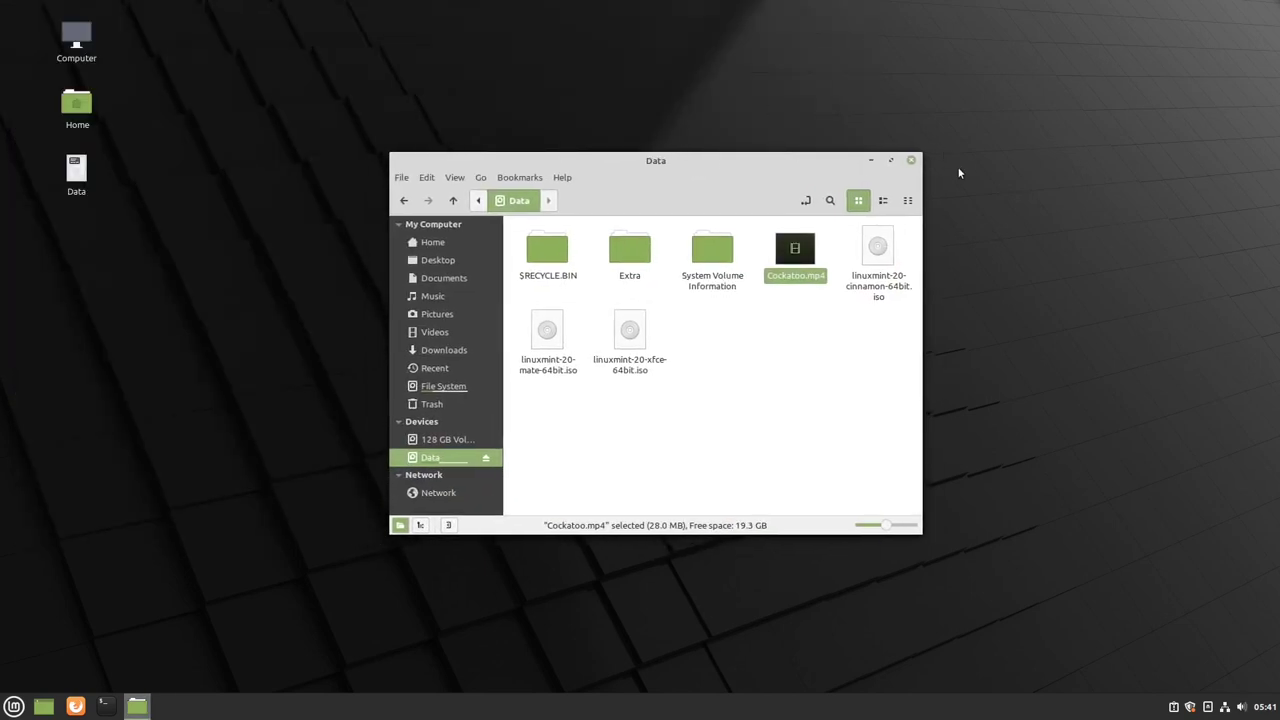
{"action": "left_click_drag", "start_coordinate": [922, 534], "coordinate": [1031, 576]}
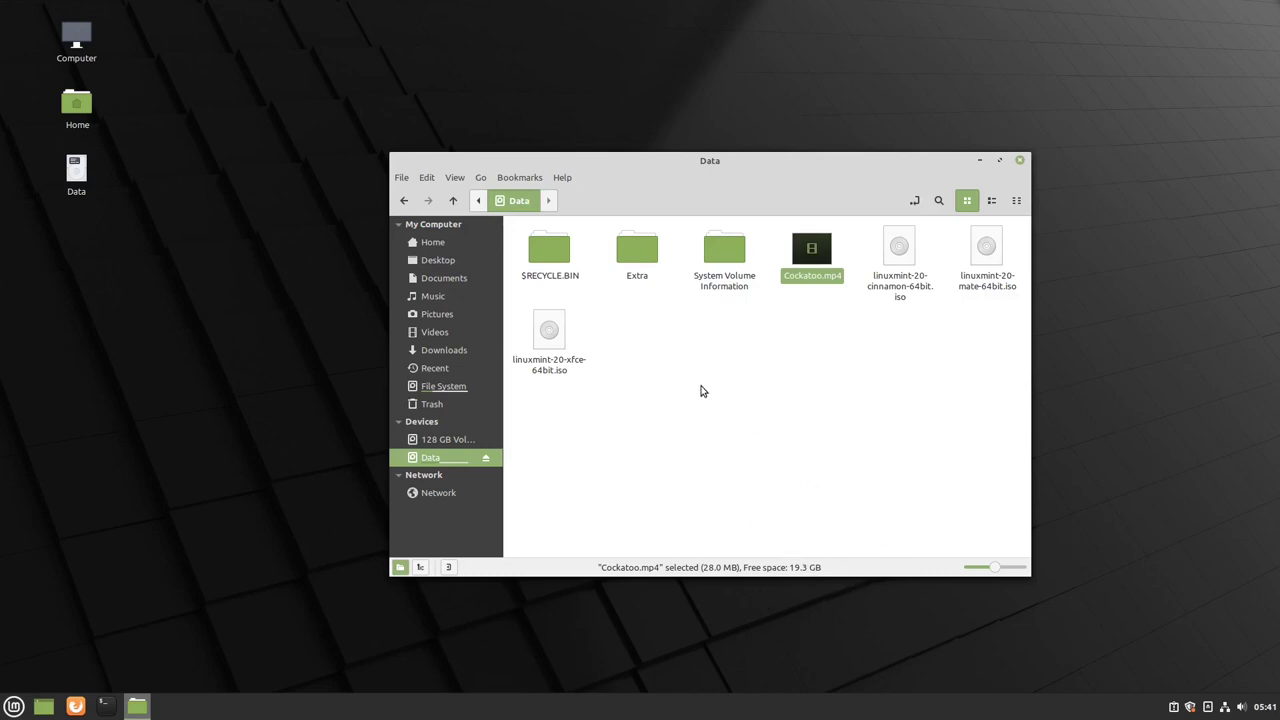
{"action": "left_click_drag", "start_coordinate": [775, 157], "coordinate": [754, 149]}
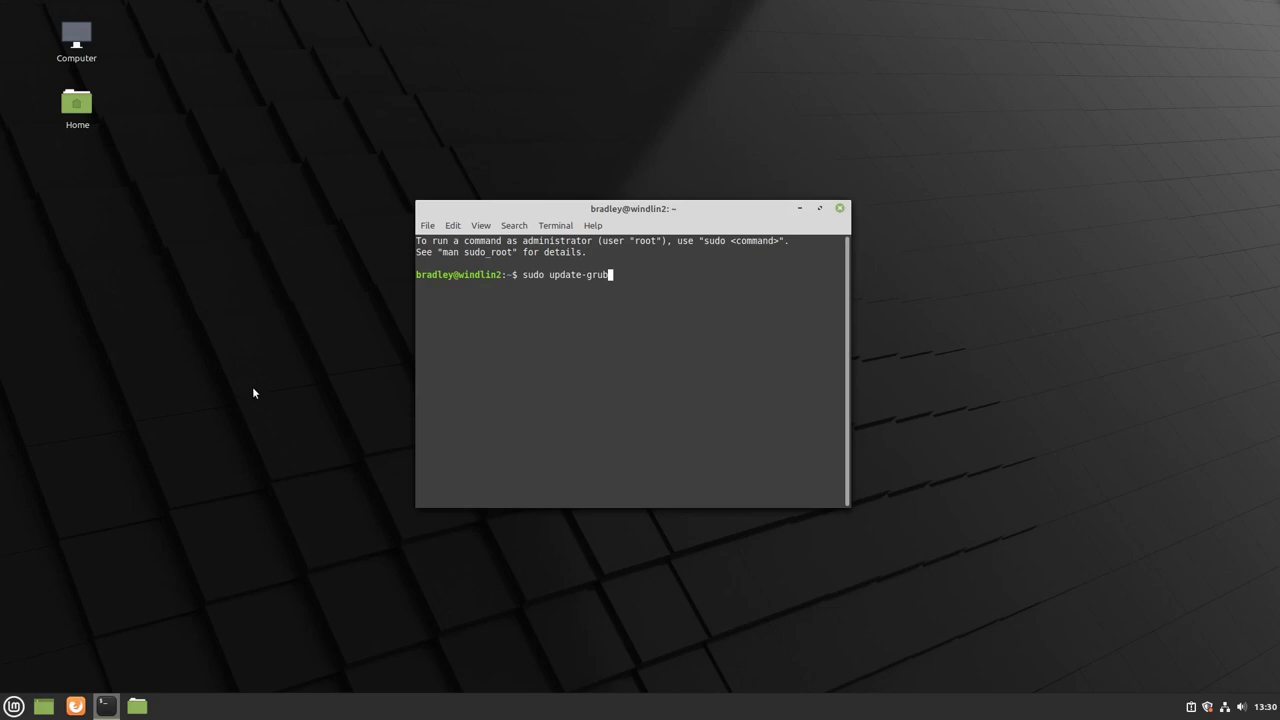
Run sudo update-grub in the terminal with the account password, and highlight the output line about Windows 10
{"action": "key", "text": "Return"}
{"action": "type", "text": "**"}
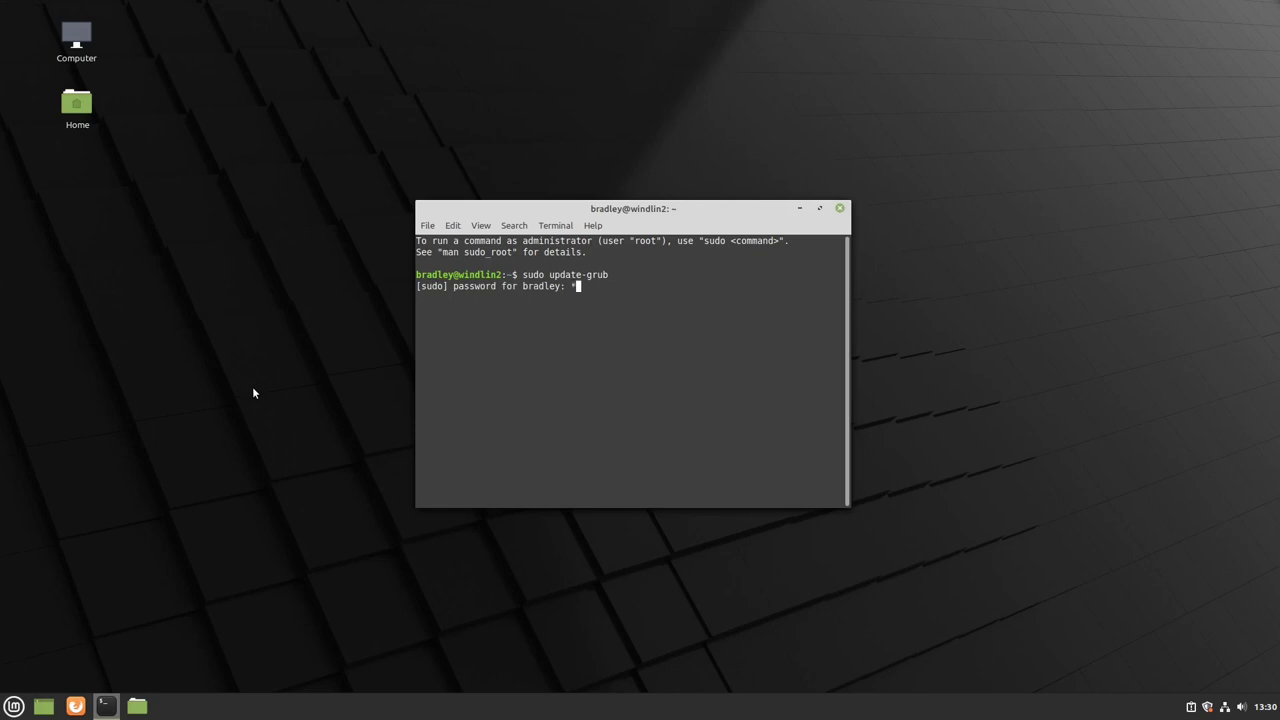
{"action": "type", "text": "******"}
{"action": "key", "text": "Return"}
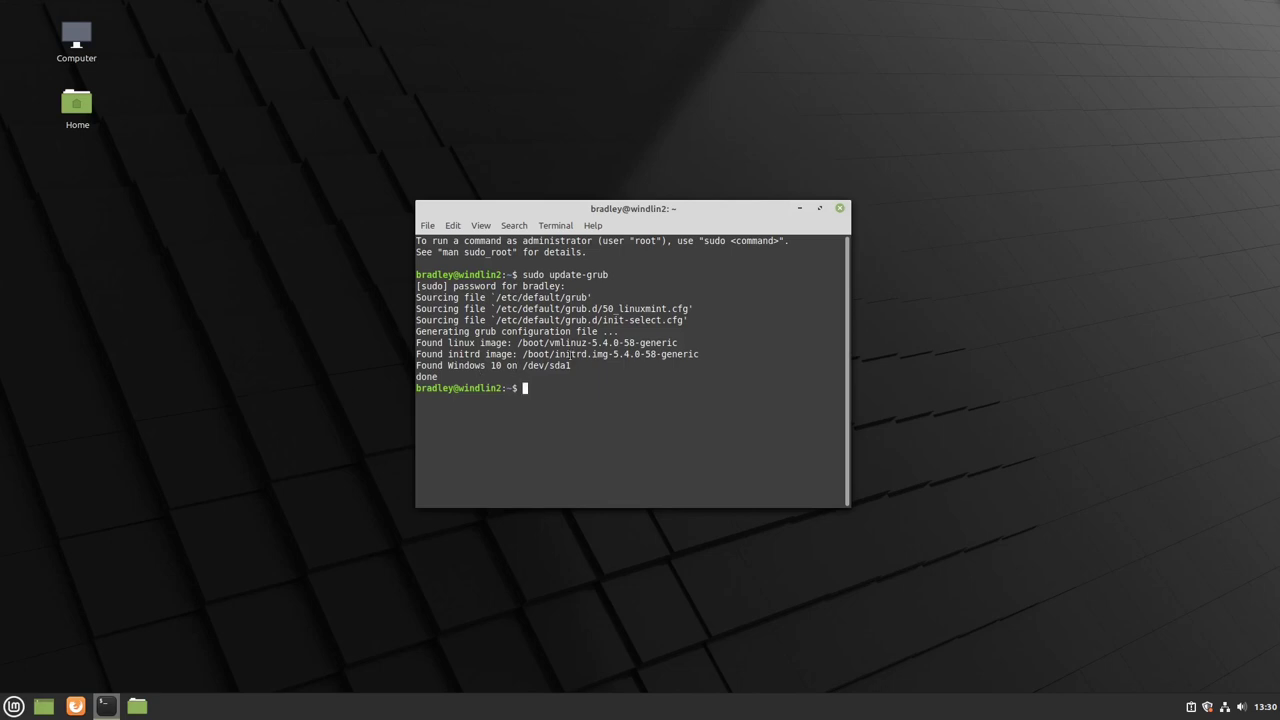
{"action": "left_click_drag", "start_coordinate": [571, 366], "coordinate": [415, 366]}
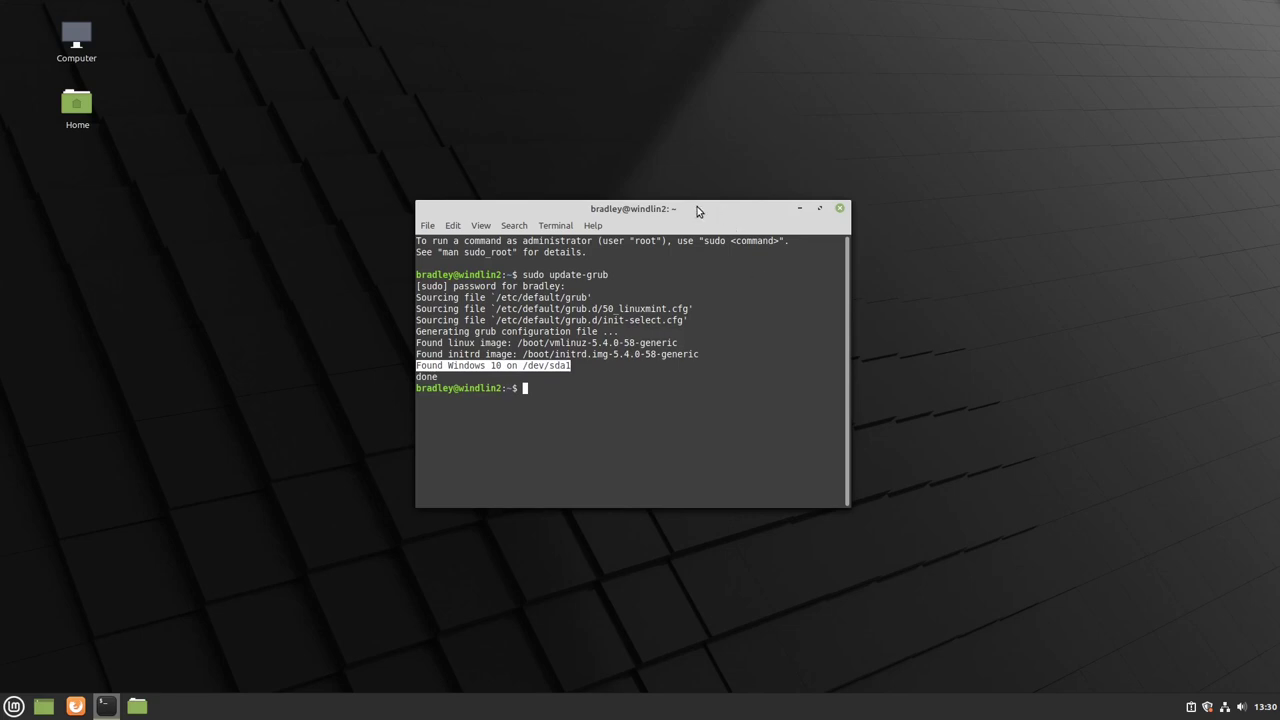
{"action": "left_click_drag", "start_coordinate": [698, 211], "coordinate": [705, 191]}
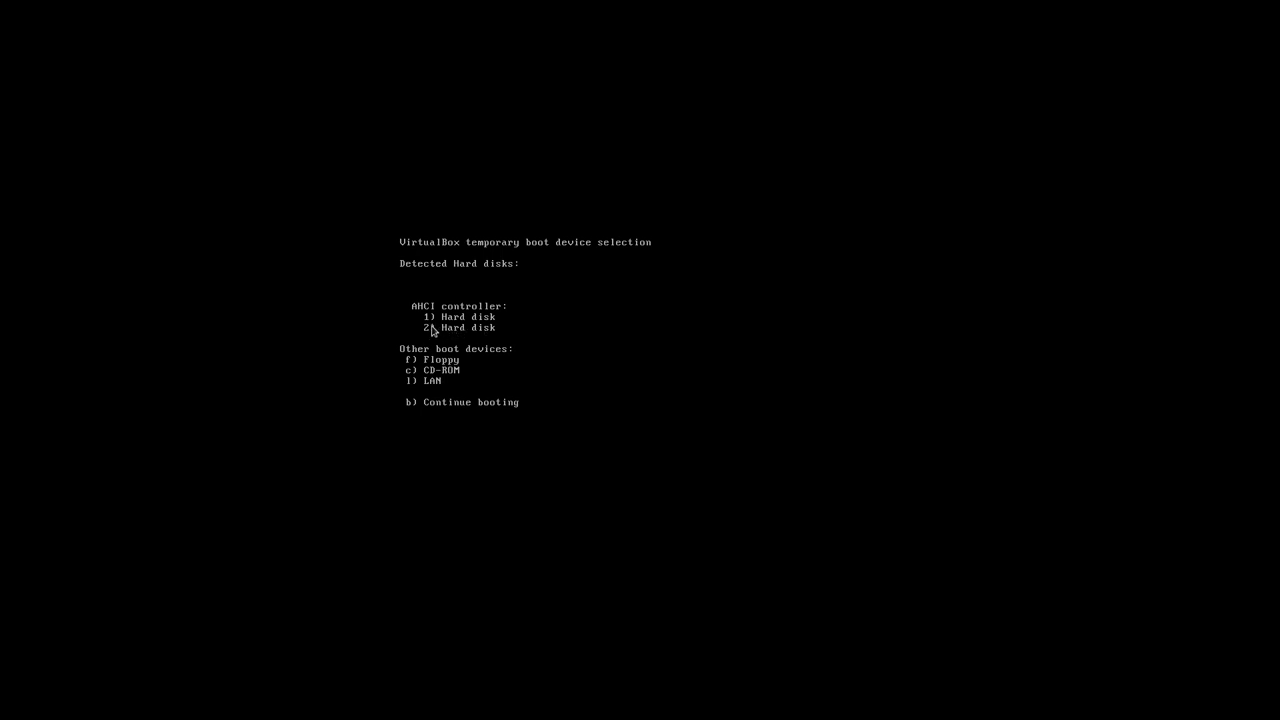
Boot from the second hard disk and look through the GRUB entries for Linux Mint and Windows 10, ending on Linux Mint 20.1 Cinnamon
{"action": "key", "text": "2"}
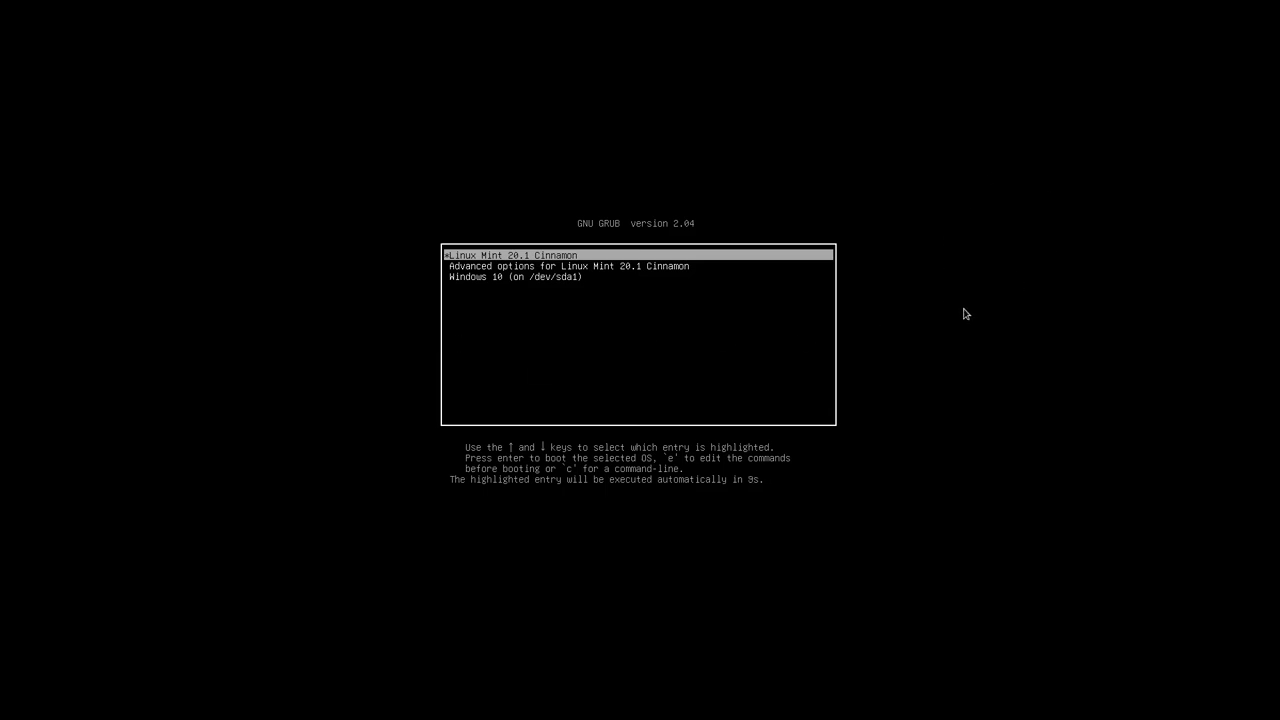
{"action": "key", "text": "Down"}
{"action": "key", "text": "Down"}
{"action": "key", "text": "Up"}
{"action": "key", "text": "Up"}
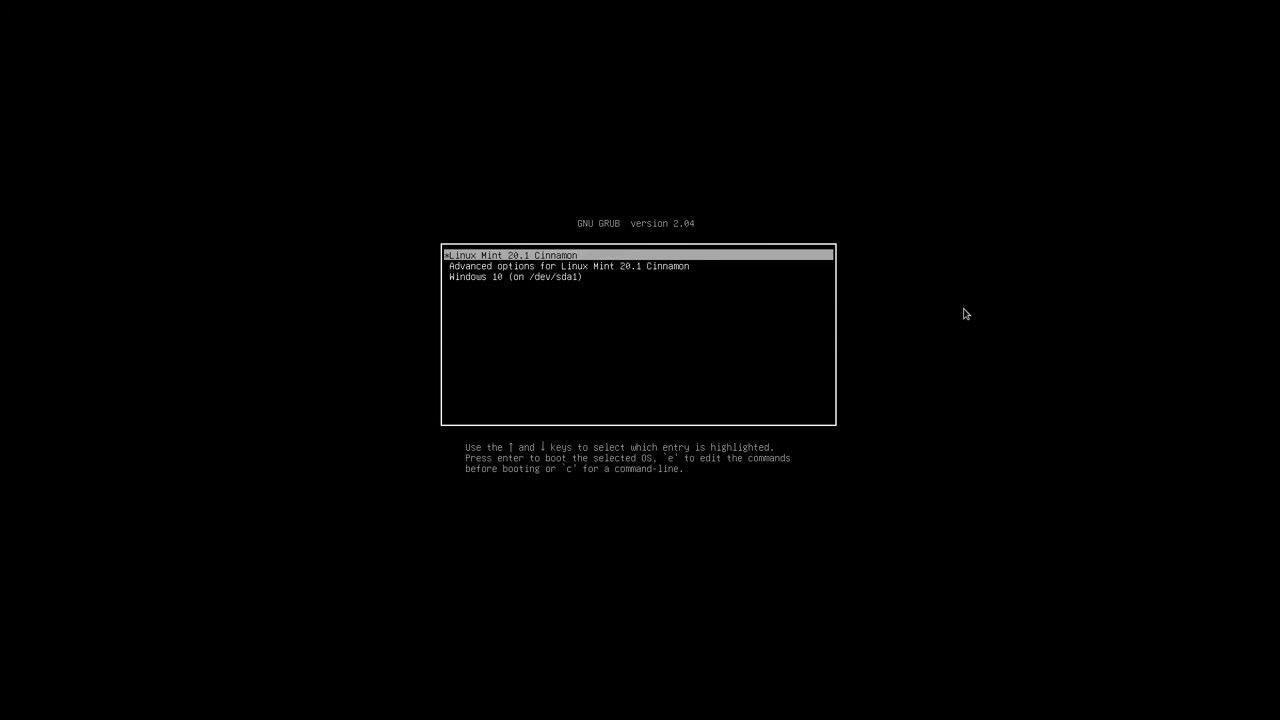
{"action": "key", "text": "Down"}
{"action": "key", "text": "Down"}
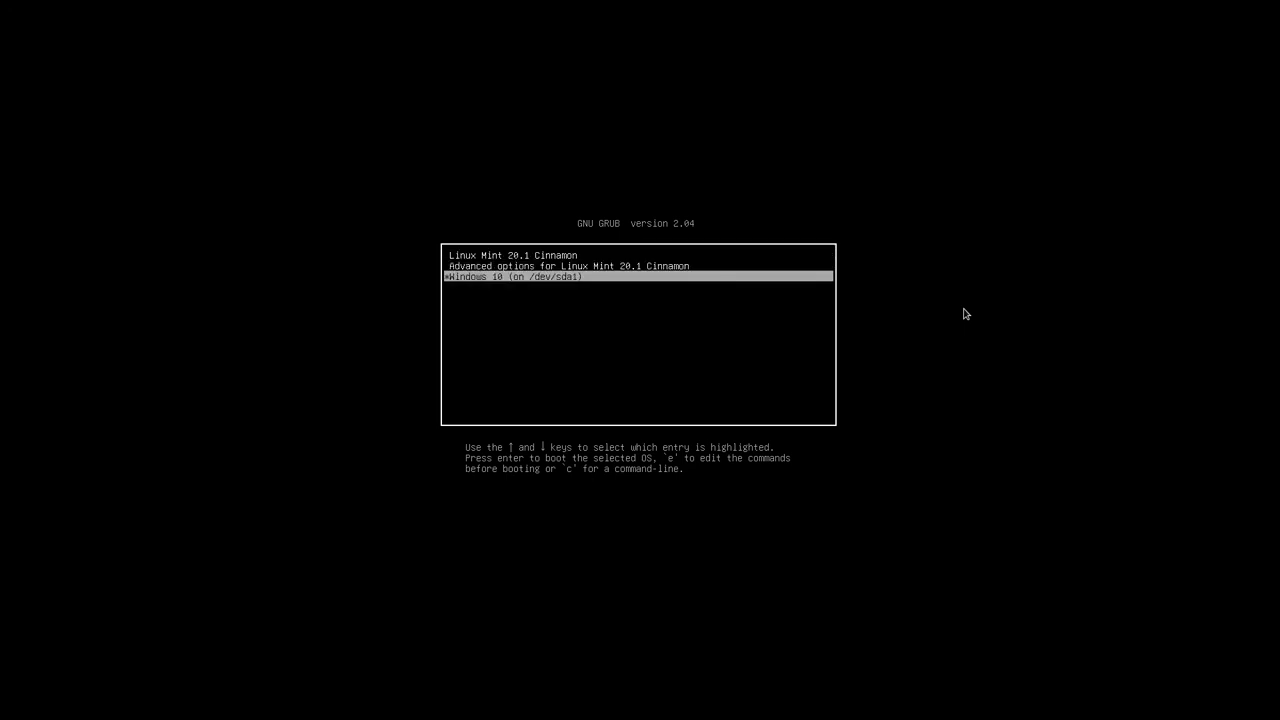
{"action": "key", "text": "Up"}
{"action": "key", "text": "Up"}
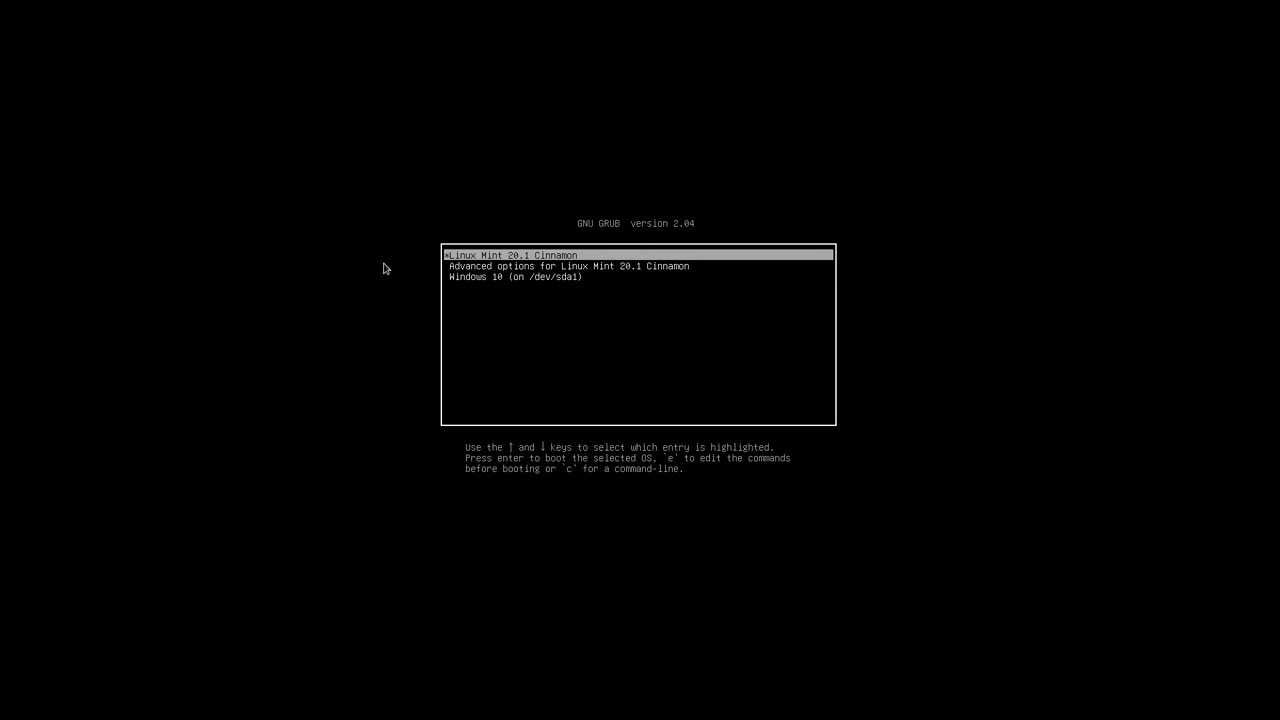
{"action": "key", "text": "Down"}
{"action": "key", "text": "Down"}
{"action": "key", "text": "Up"}
{"action": "key", "text": "Up"}
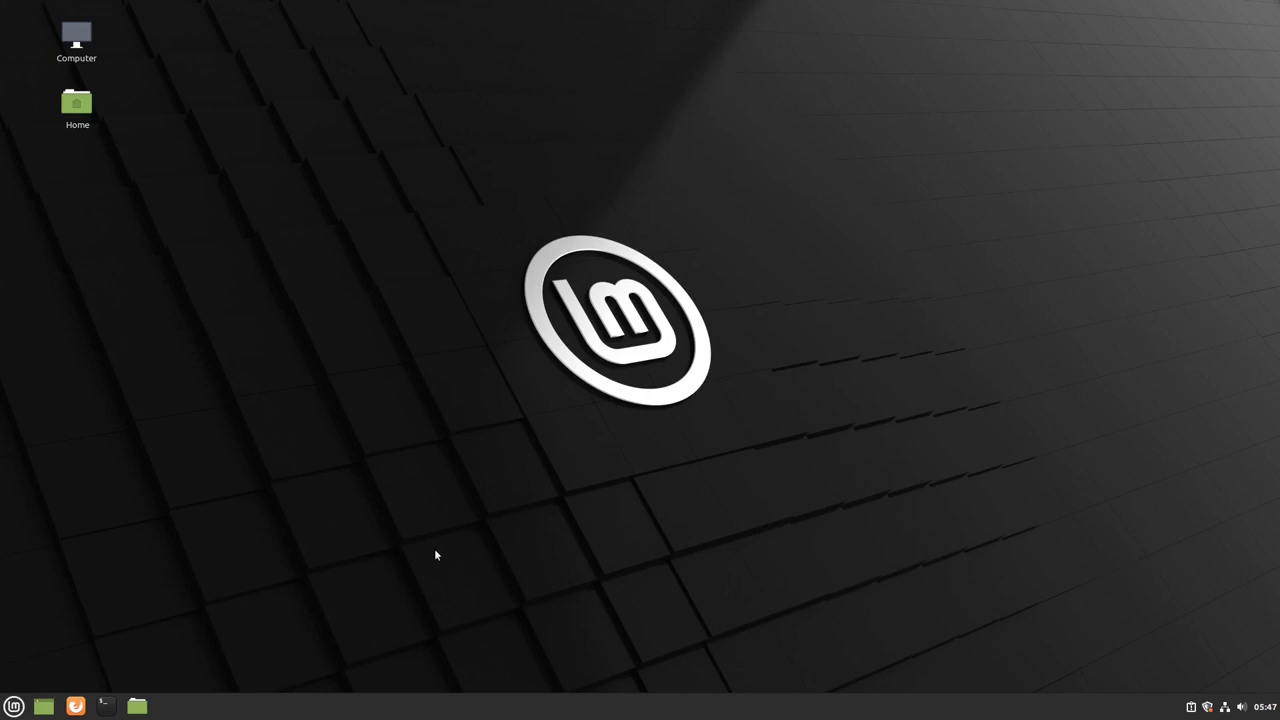
Shut down Linux Mint
{"action": "left_click", "coordinate": [14, 707]}
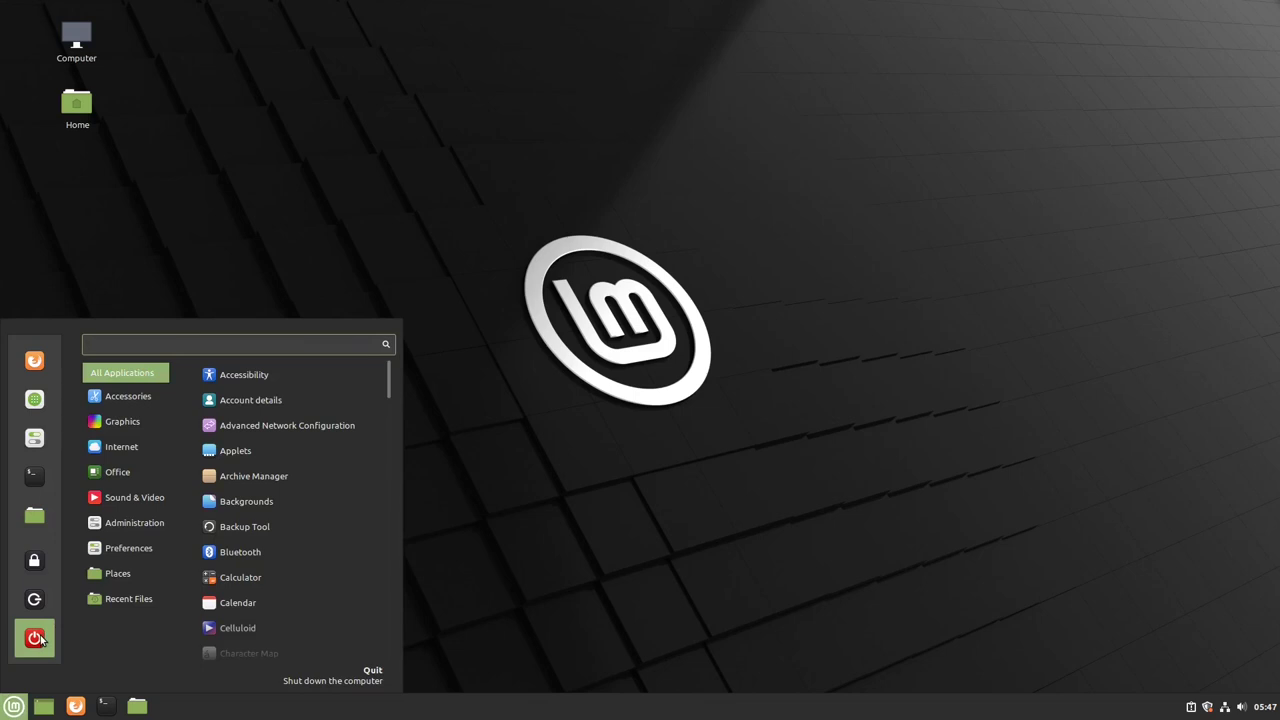
{"action": "left_click", "coordinate": [36, 638]}
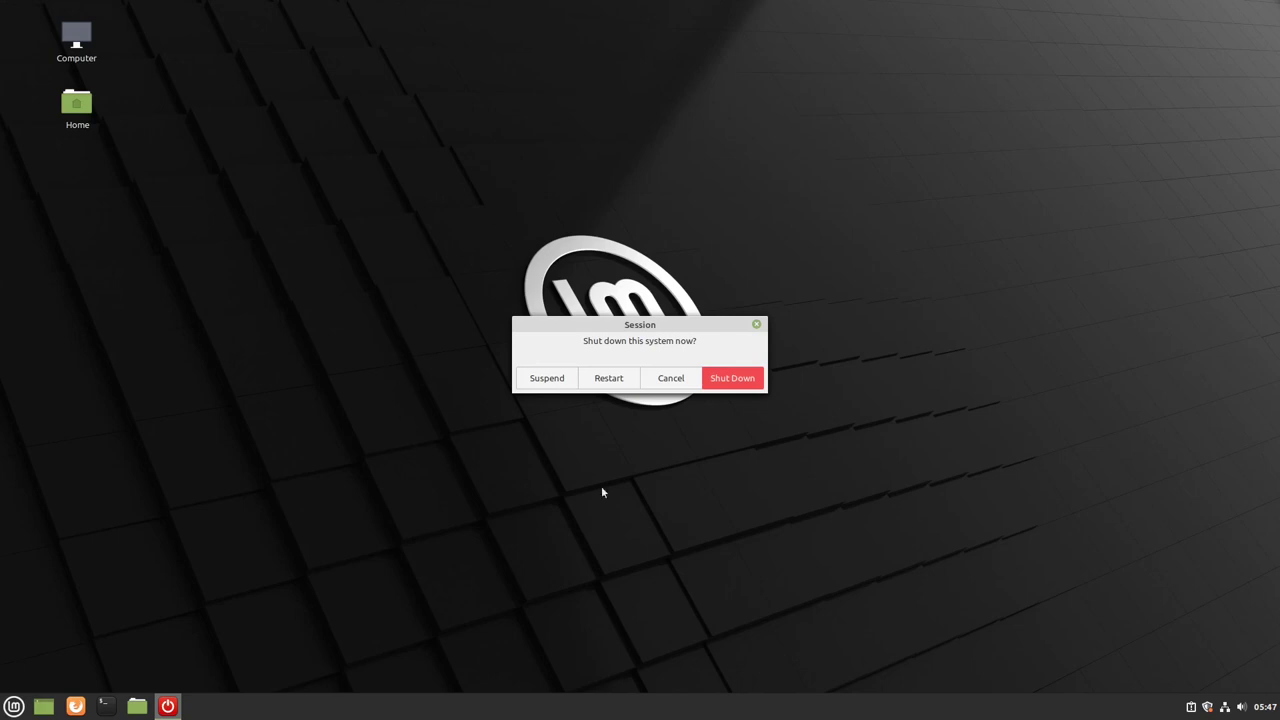
{"action": "left_click", "coordinate": [748, 380]}
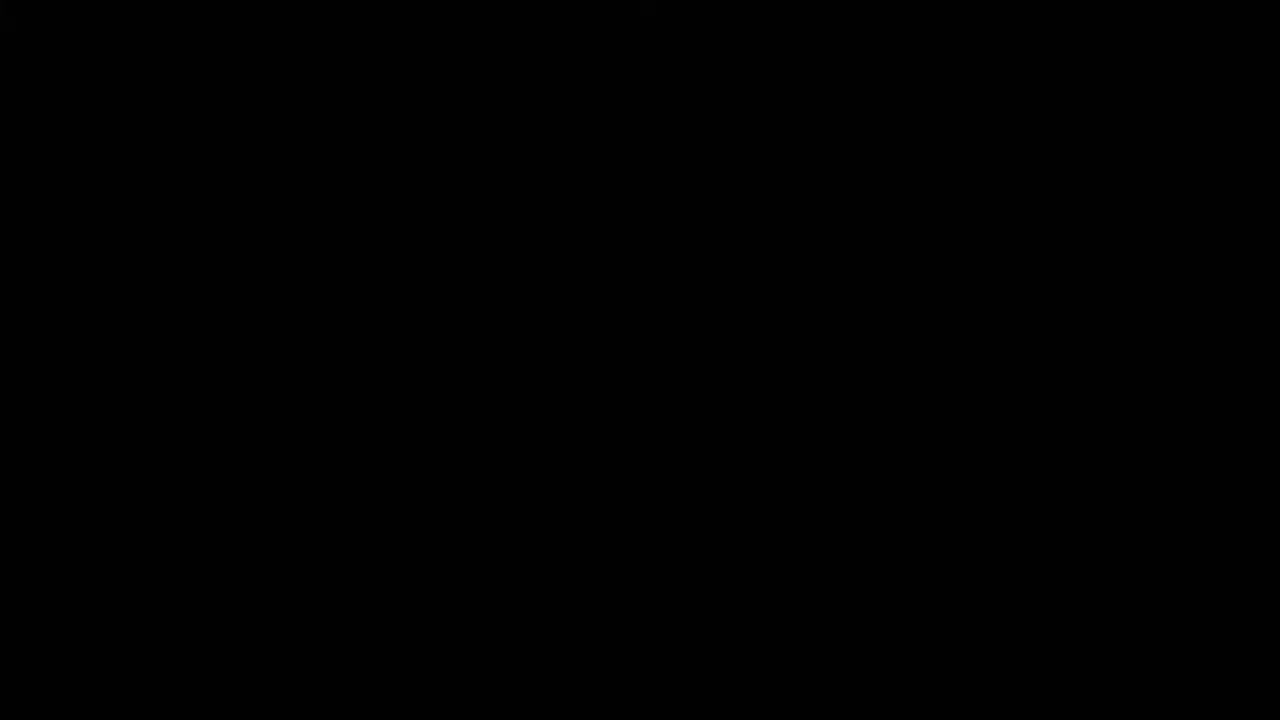